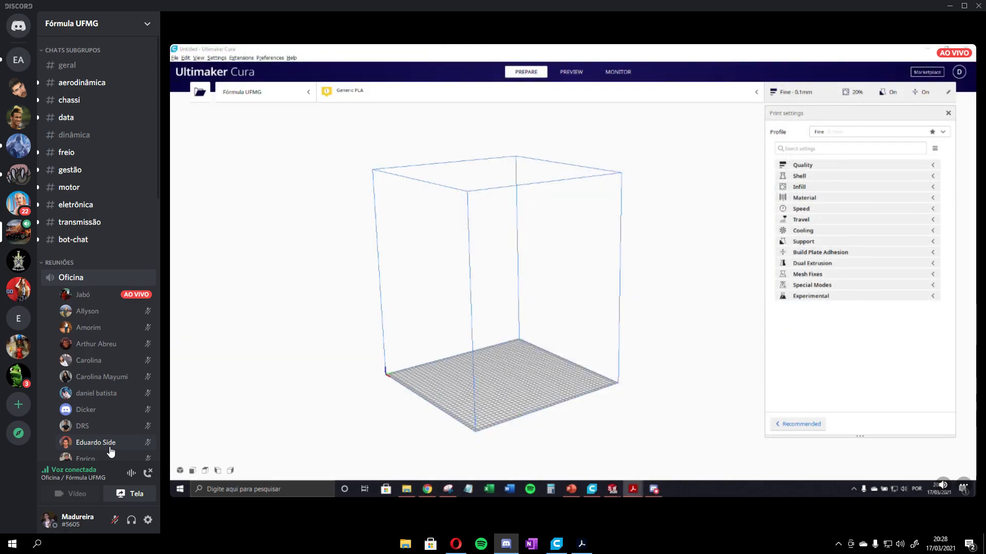
mouse_move(588, 120)
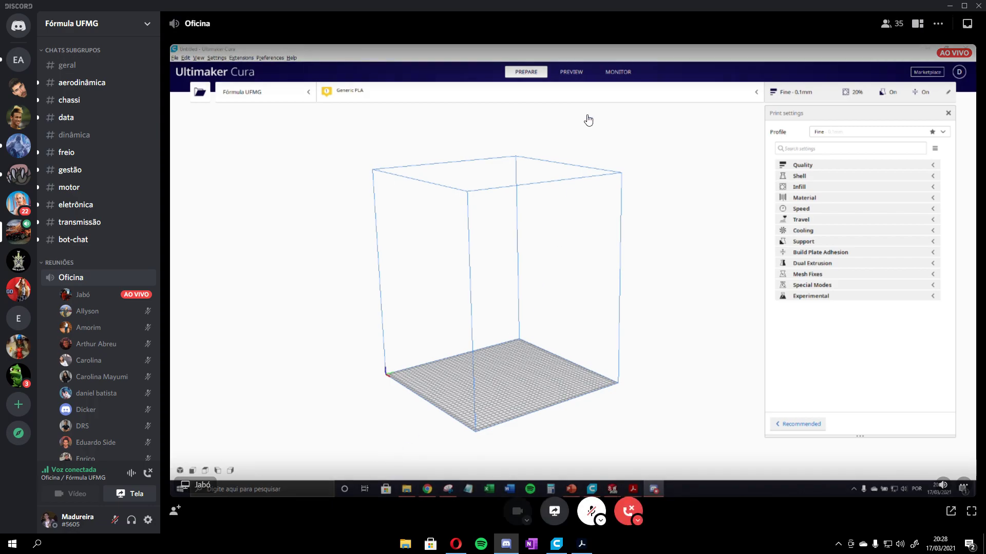
double_click(463, 2)
left_click(539, 5)
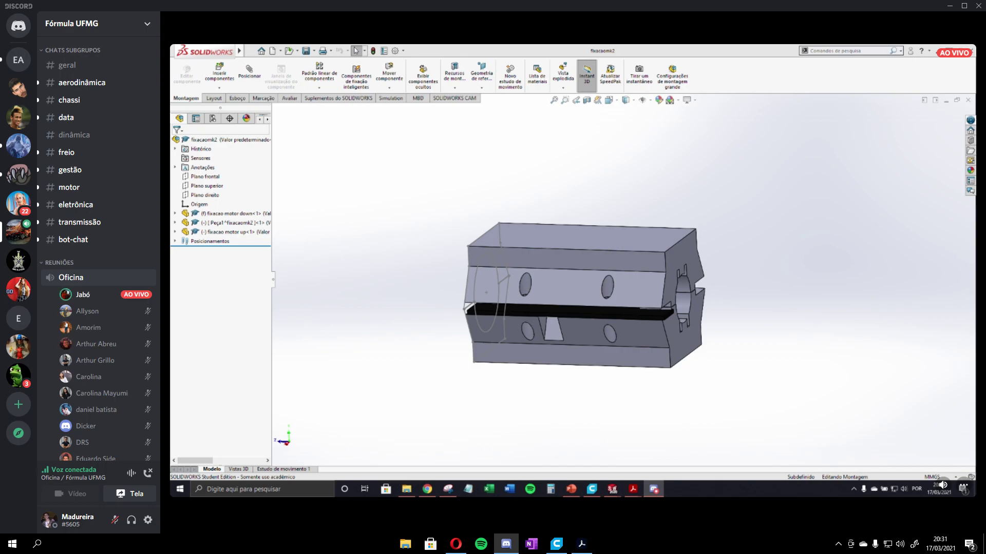
Step: Inspect the fixacaomk2 motor mount assembly from several sides, including its end face and bore
scroll(637, 321, "up", 3)
scroll(680, 298, "down", 2)
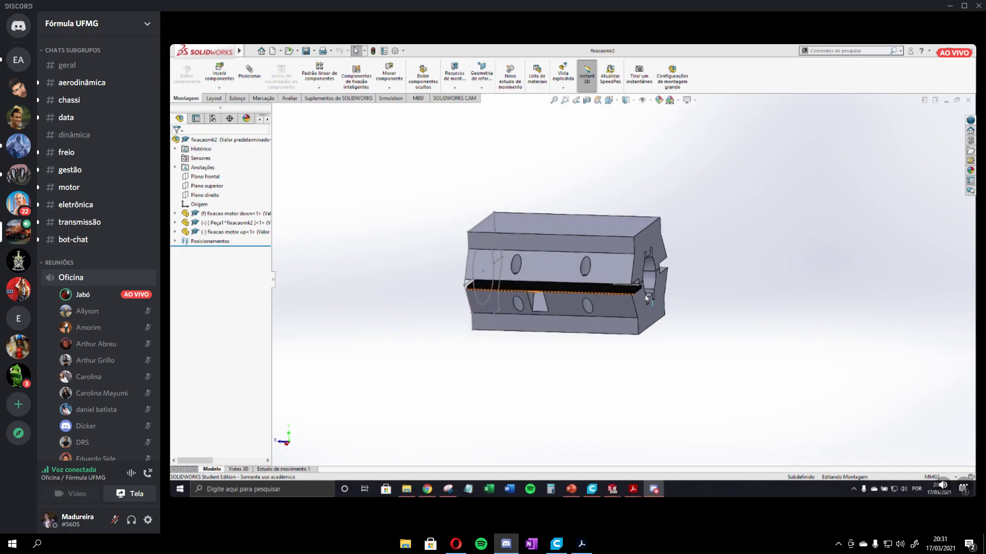
scroll(565, 225, "down", 2)
middle_click_drag(580, 232, 600, 268)
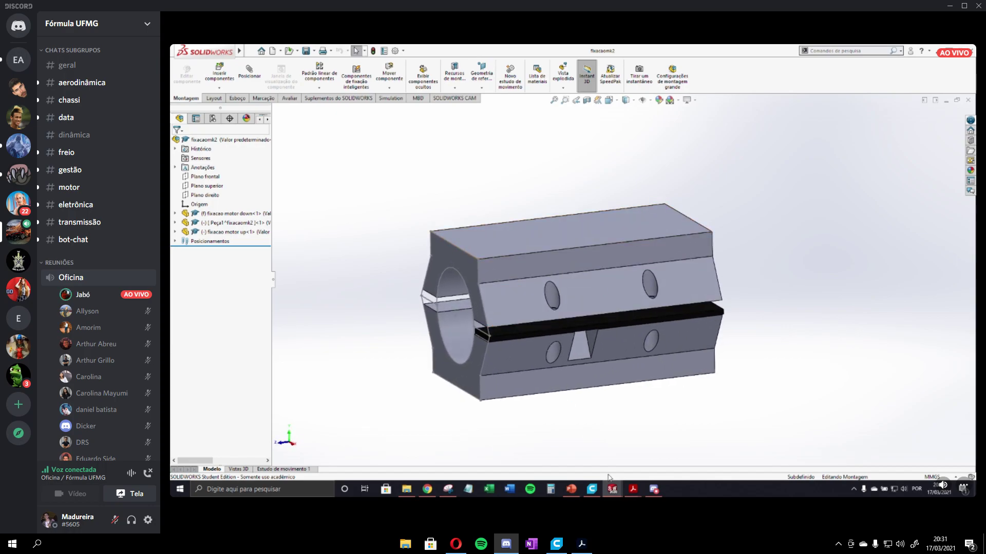
left_click(592, 489)
left_click(593, 489)
scroll(583, 293, "up", 1)
scroll(606, 303, "down", 1)
scroll(617, 301, "up", 1)
left_click(592, 489)
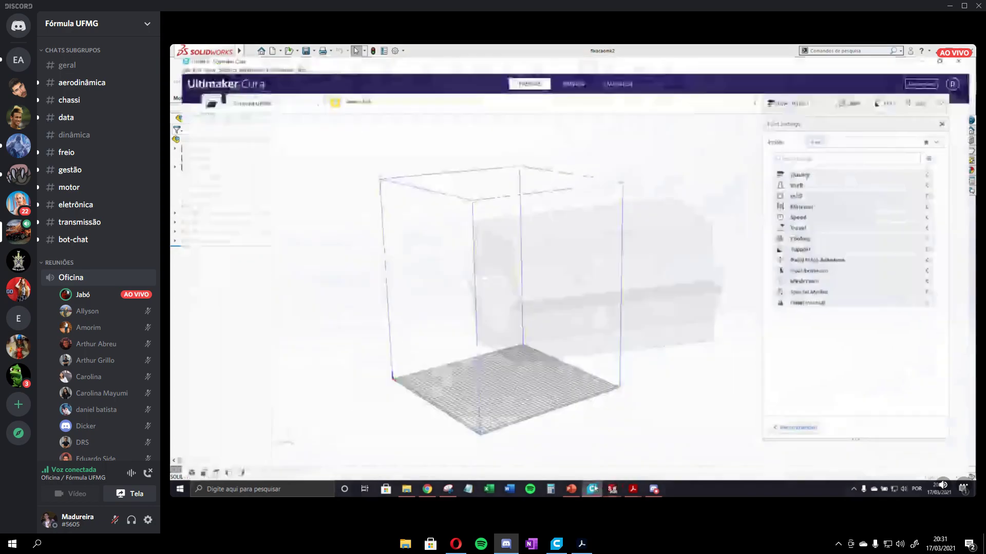
left_click(592, 489)
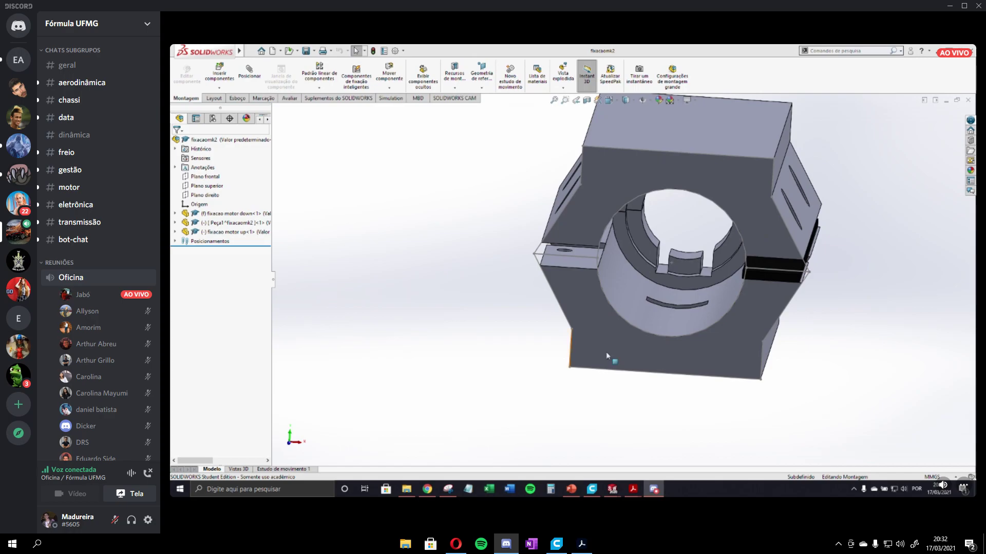
scroll(130, 294, "down", 10)
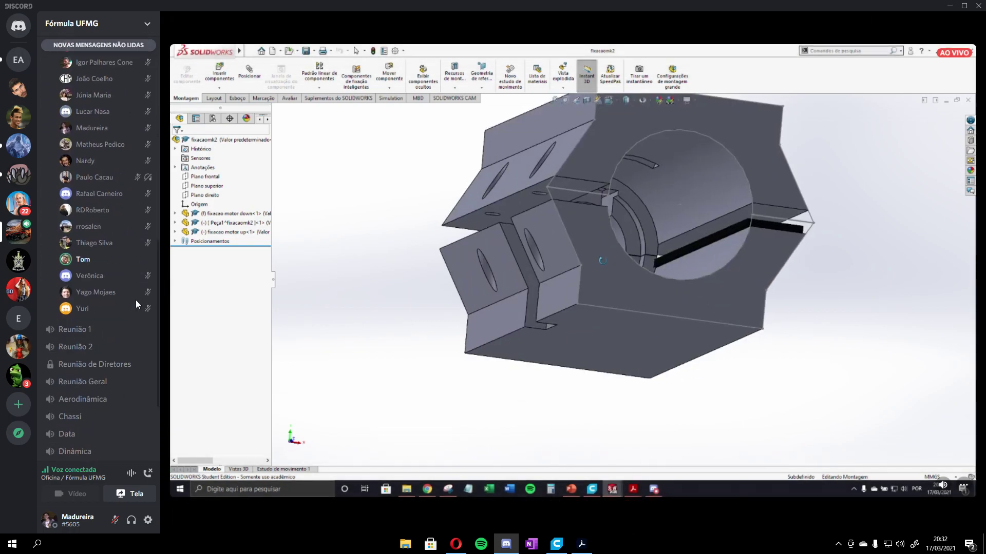
left_click(120, 259)
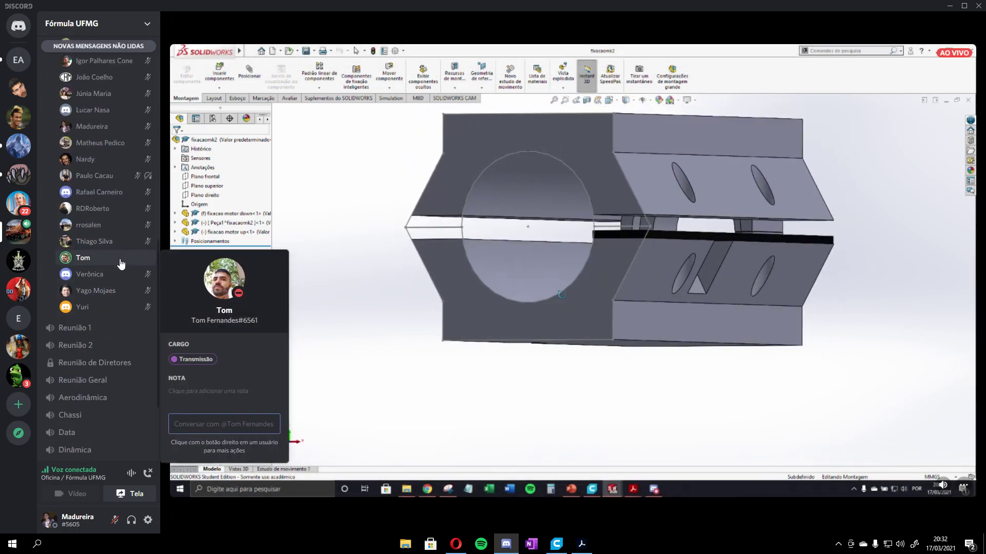
right_click(120, 261)
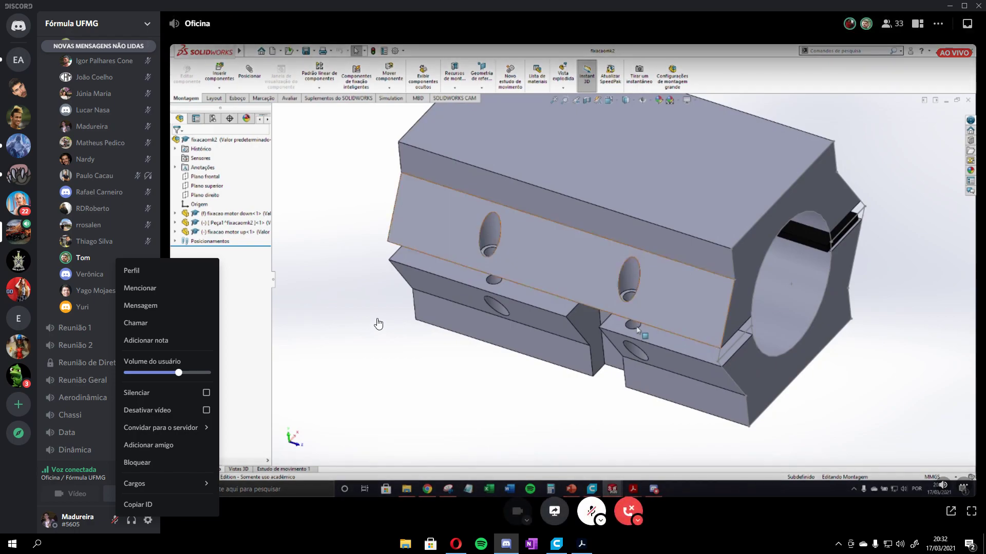
left_click(378, 324)
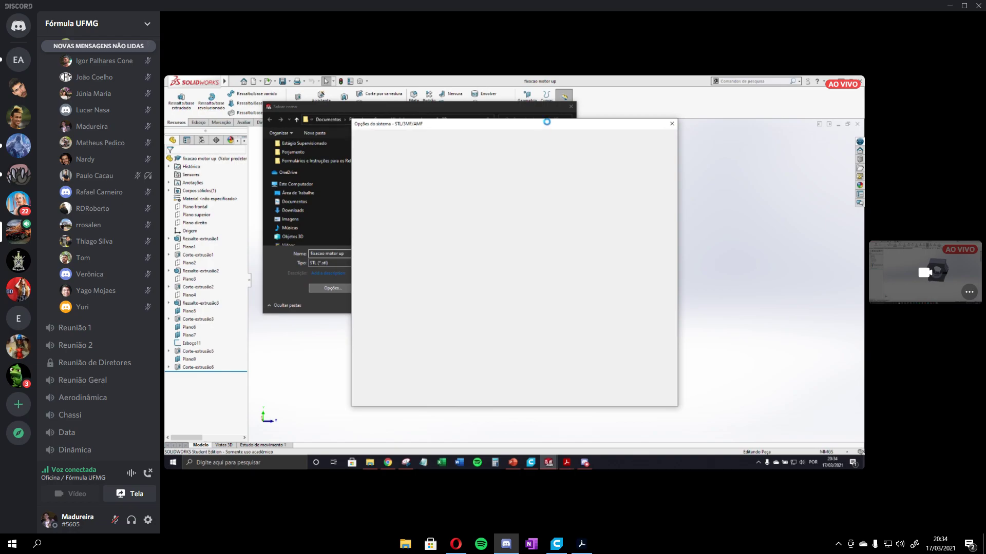
Step: Accept the STL export options and save the part as "fixacao motor up" in STL format in the Impressão 3D folder
left_click_drag(544, 130, 494, 108)
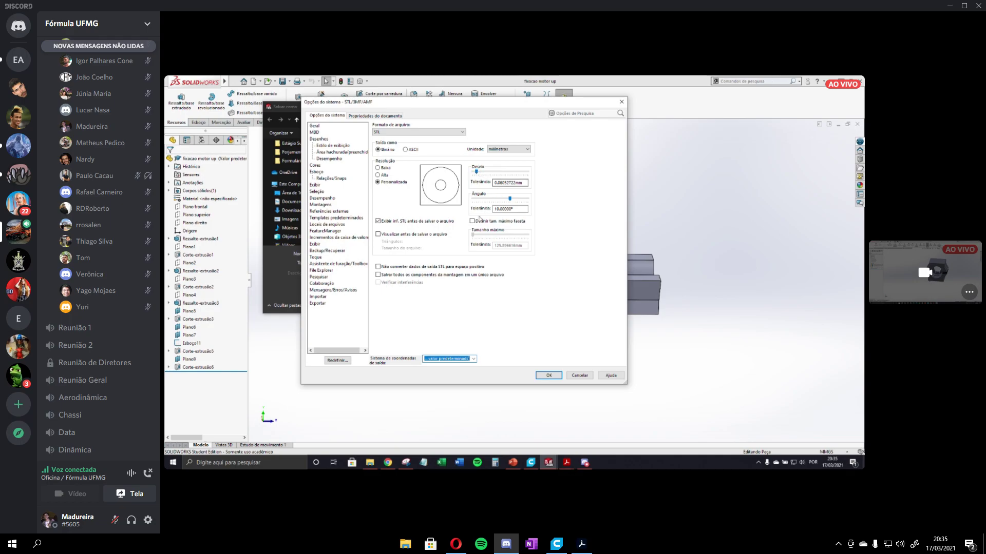
left_click(548, 375)
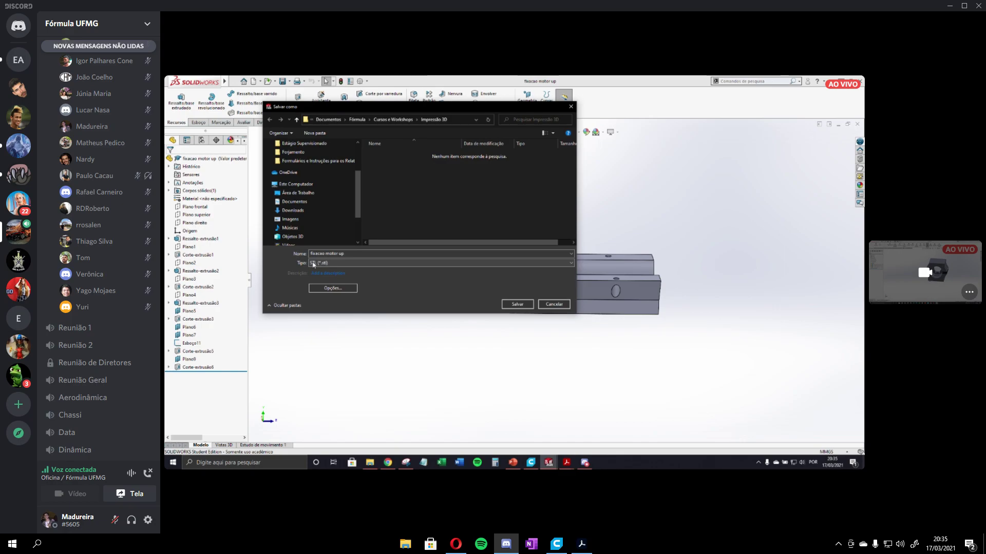
left_click(525, 308)
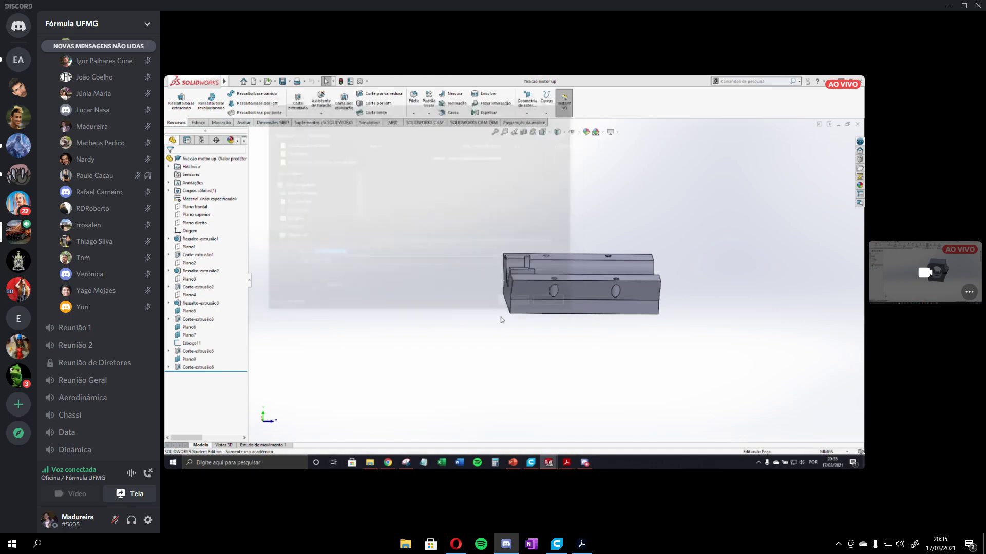
left_click(538, 284)
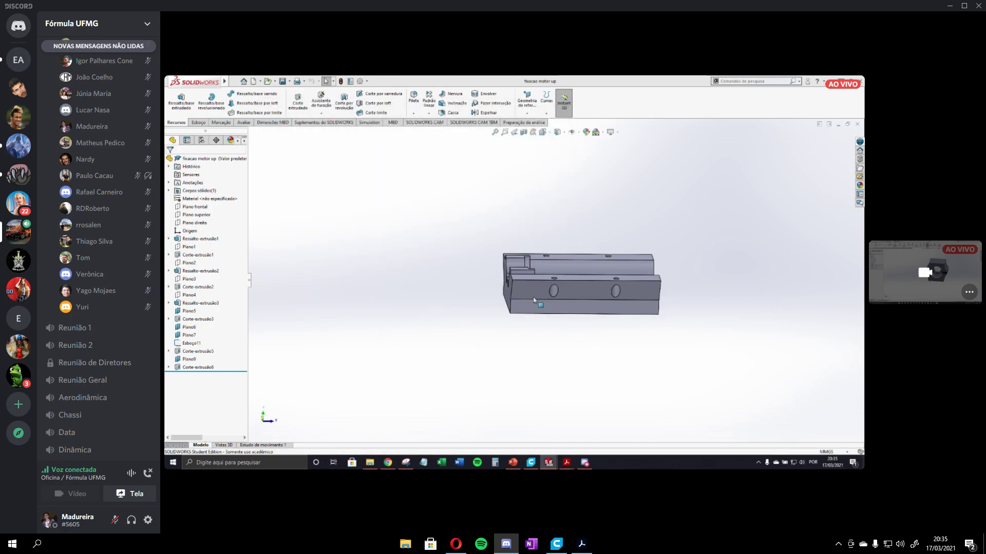
Step: Minimise SolidWorks and switch to Ultimaker Cura
scroll(569, 288, "up", 1)
scroll(581, 299, "down", 3)
mouse_move(581, 298)
middle_mouse_down()
mouse_move(624, 277)
mouse_move(582, 311)
middle_mouse_up()
scroll(582, 312, "up", 3)
scroll(582, 312, "up", 2)
left_click(835, 81)
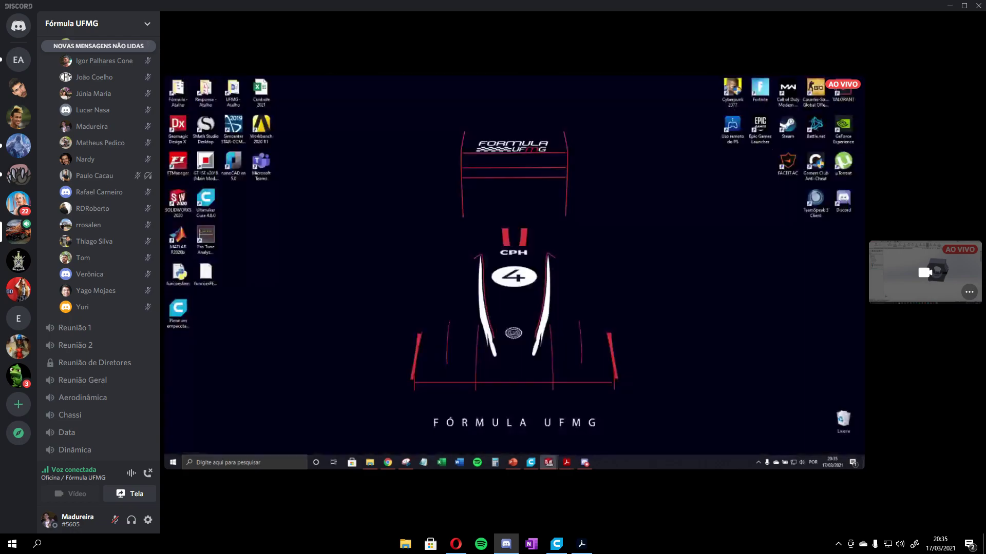
left_click(531, 463)
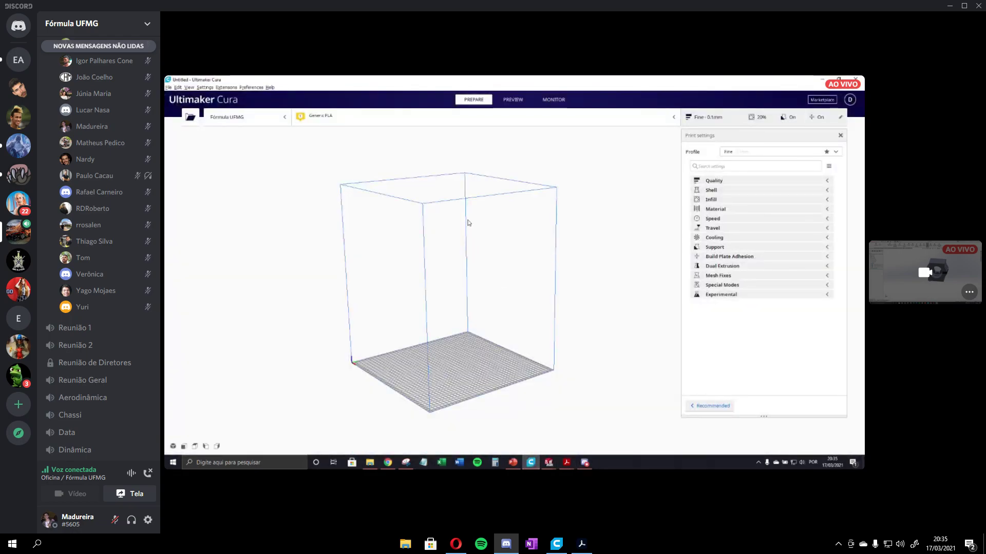
Step: Open the machine settings of the Fórmula UFMG printer and enlarge the settings window
left_click(275, 115)
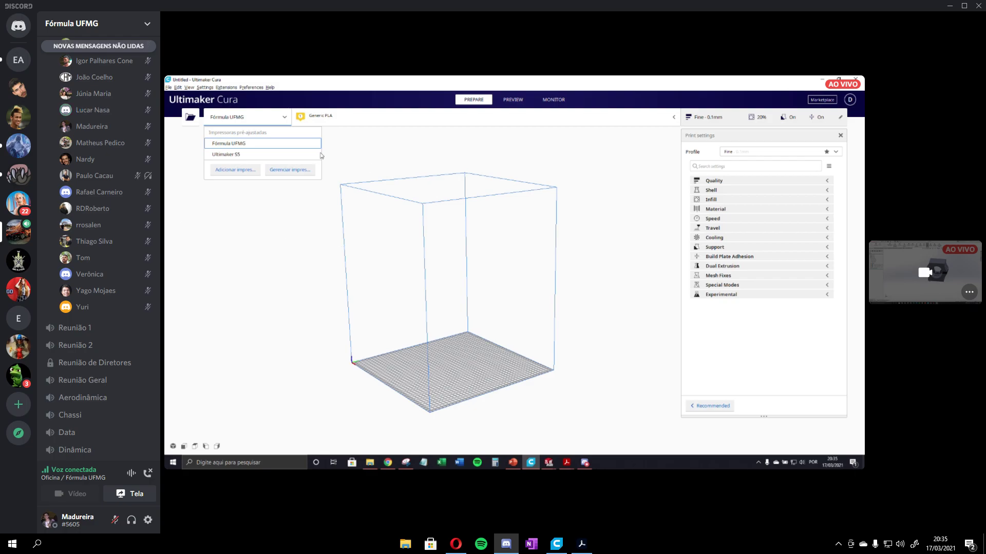
left_click(284, 119)
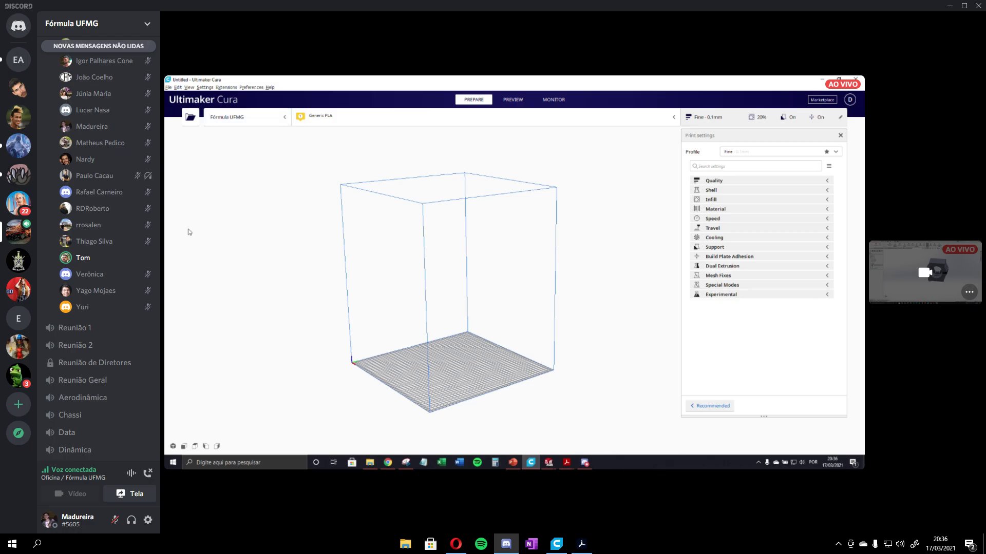
left_click(269, 117)
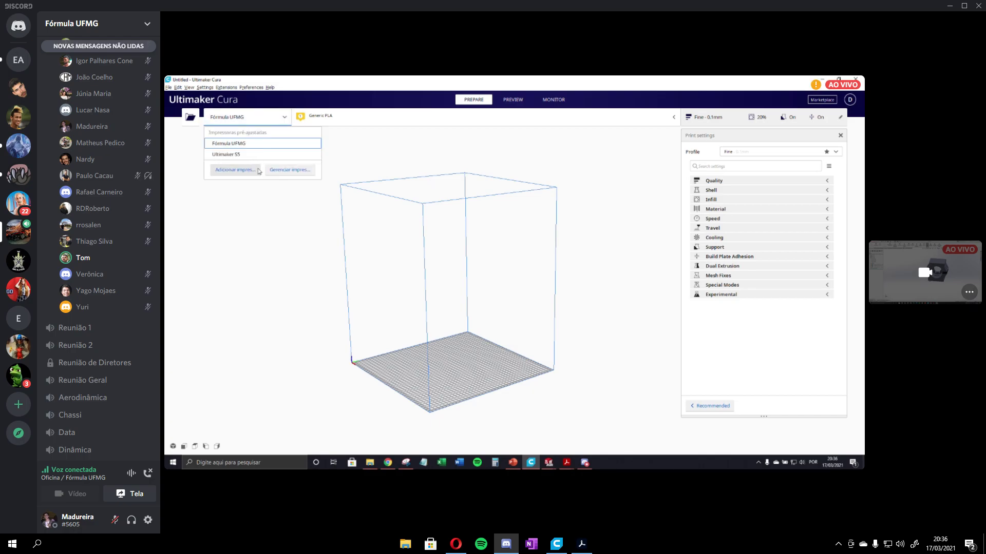
left_click(289, 170)
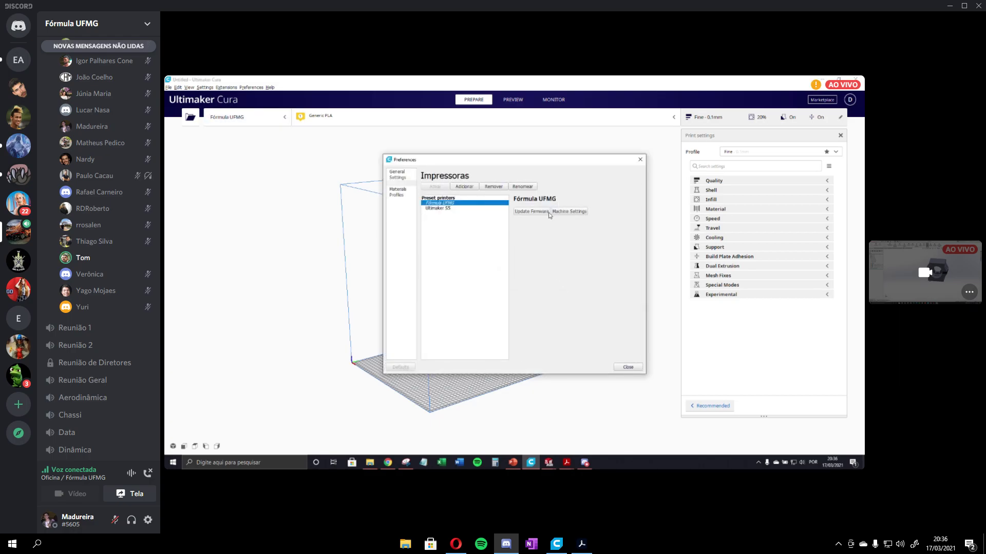
left_click(570, 212)
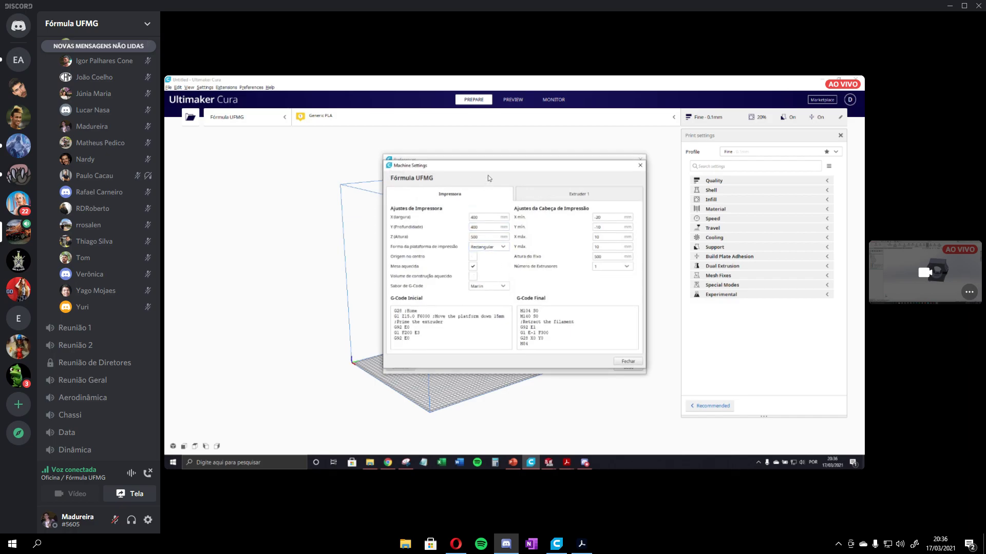
left_click_drag(487, 165, 382, 143)
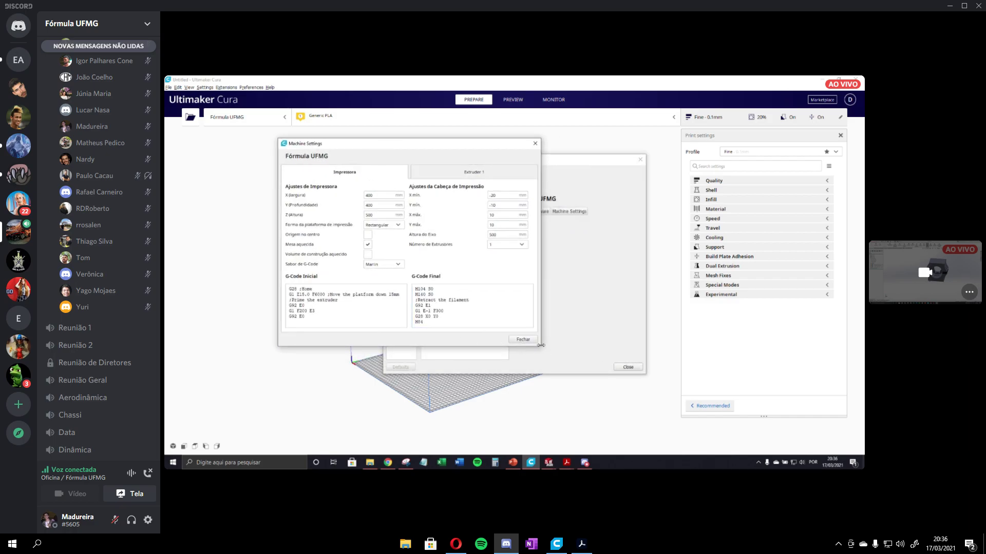
left_click_drag(540, 345, 587, 378)
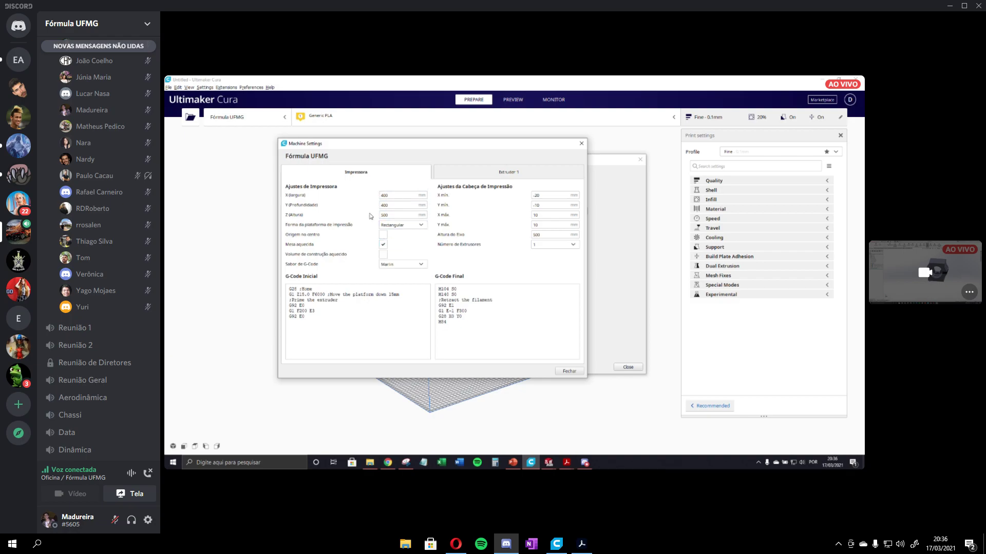
Step: Review the printer's width and height settings, along with its start and end G-code
left_click(390, 213)
left_click(392, 196)
left_click_drag(318, 320, 282, 293)
left_click_drag(468, 339, 440, 279)
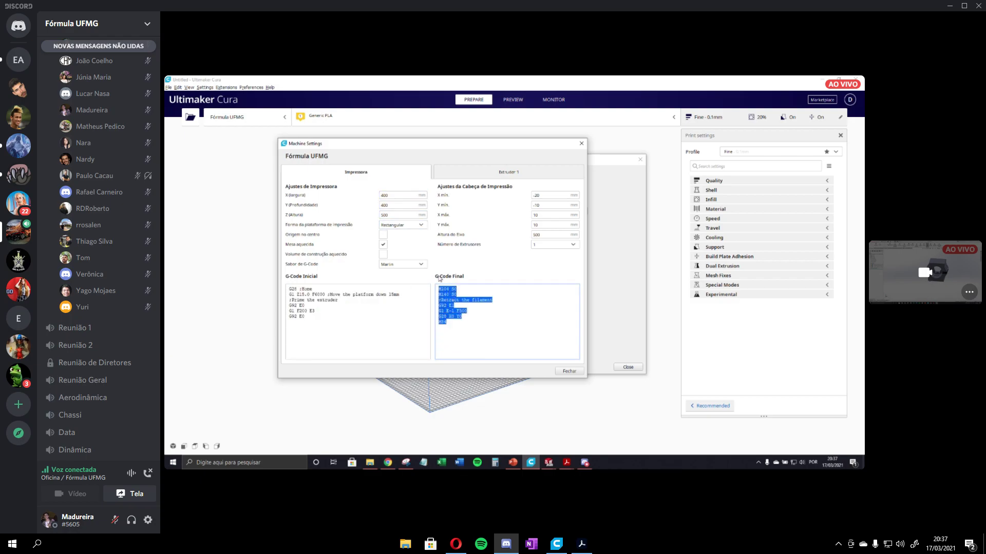
left_click(313, 323)
left_click_drag(313, 324, 273, 287)
left_click(399, 343)
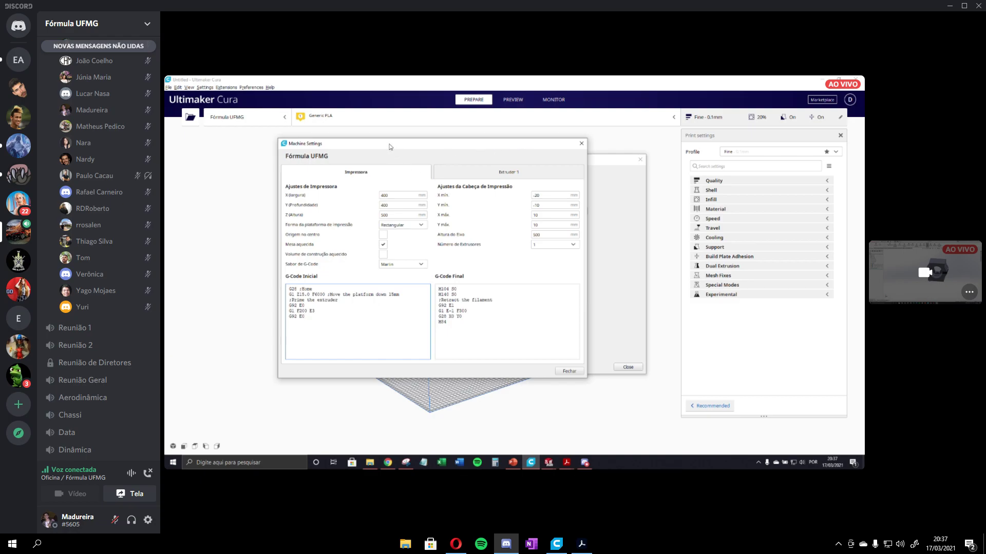
Step: Reposition the machine settings window and compare the complete start G-code block with the end G-code block
left_click_drag(391, 148, 437, 152)
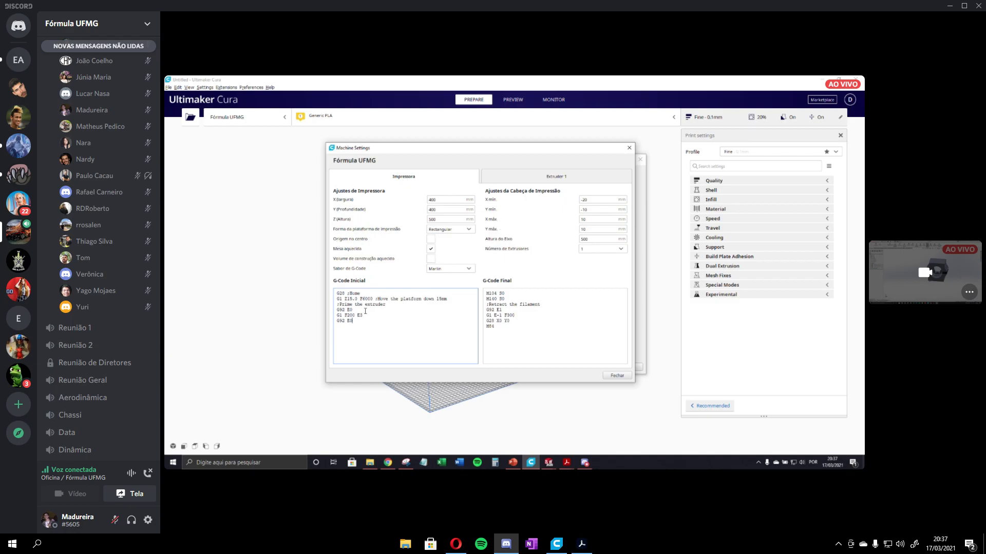
left_click_drag(373, 328, 333, 289)
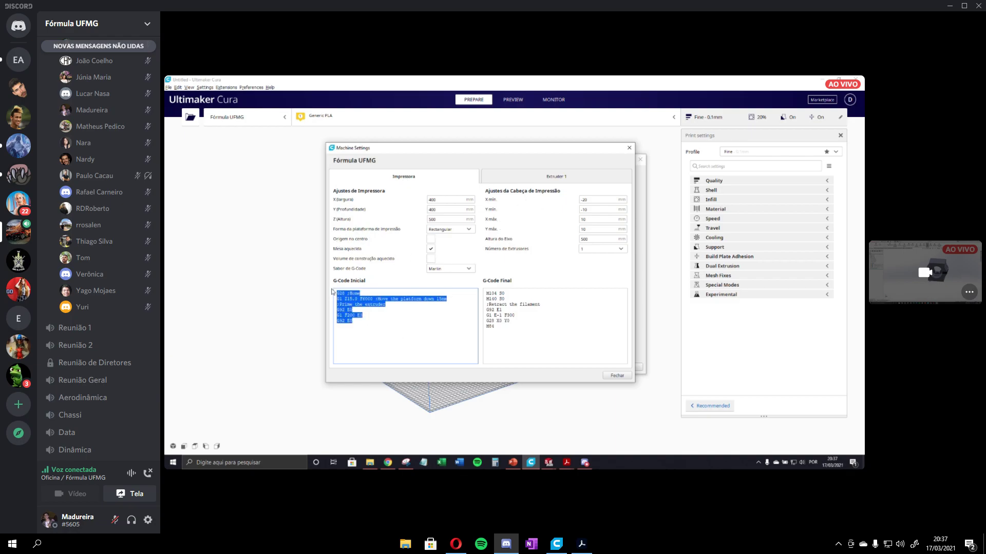
left_click_drag(545, 350, 485, 291)
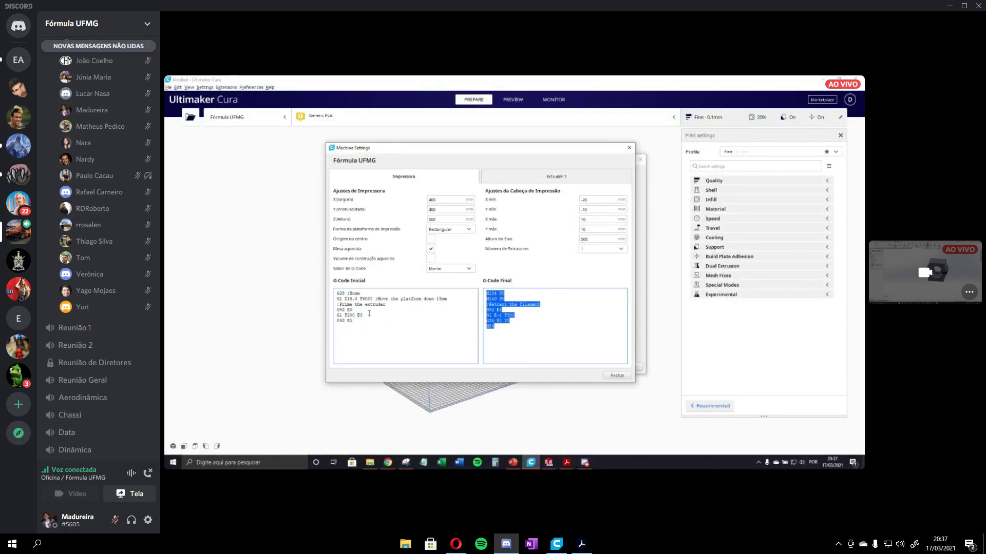
left_click(380, 339)
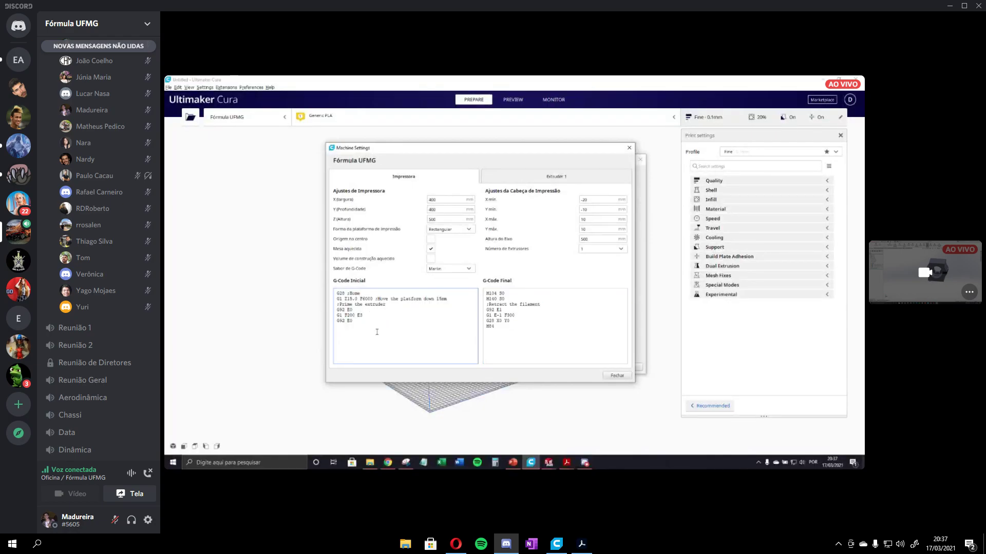
left_click_drag(374, 334, 330, 296)
left_click_drag(375, 324, 333, 291)
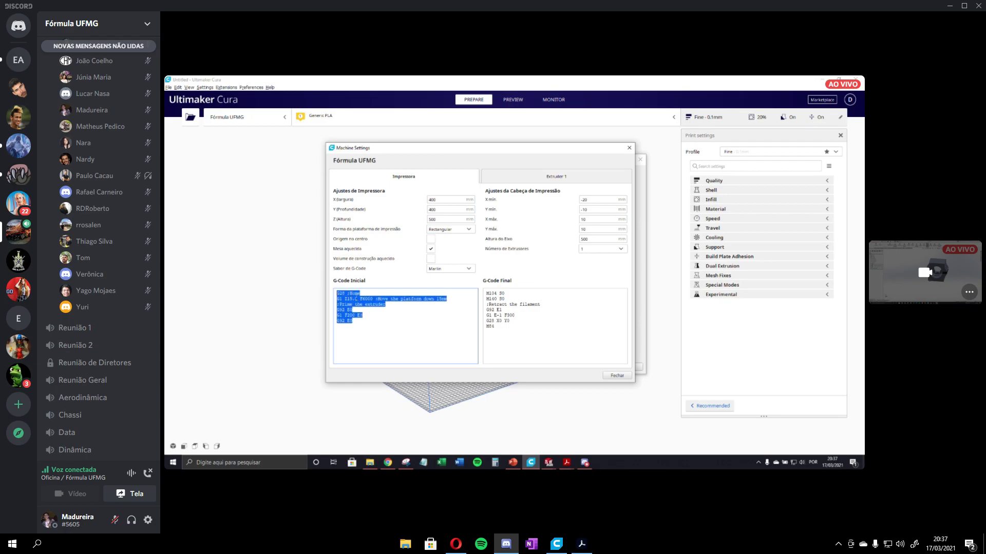
left_click_drag(511, 327, 489, 286)
left_click_drag(371, 323, 337, 291)
left_click(528, 330)
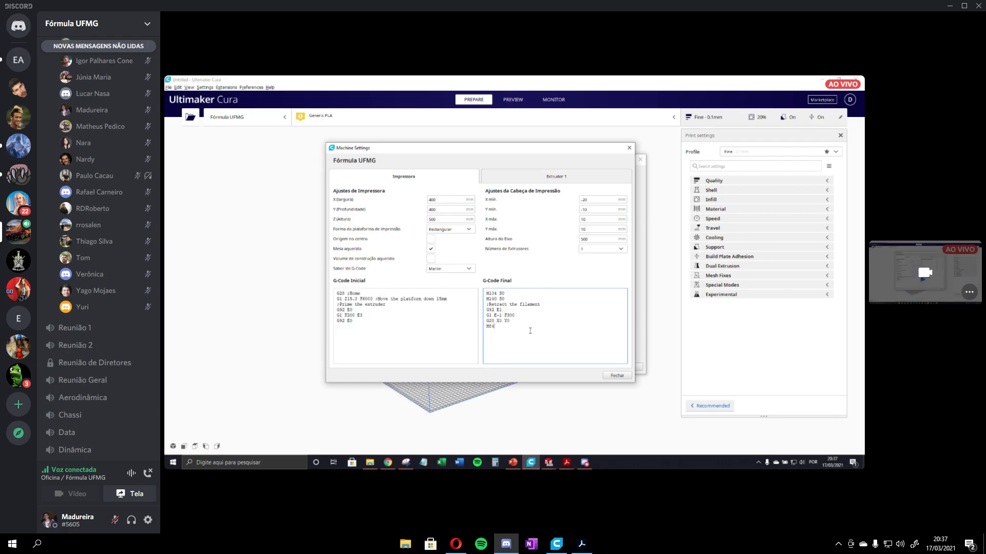
left_click_drag(525, 330, 477, 279)
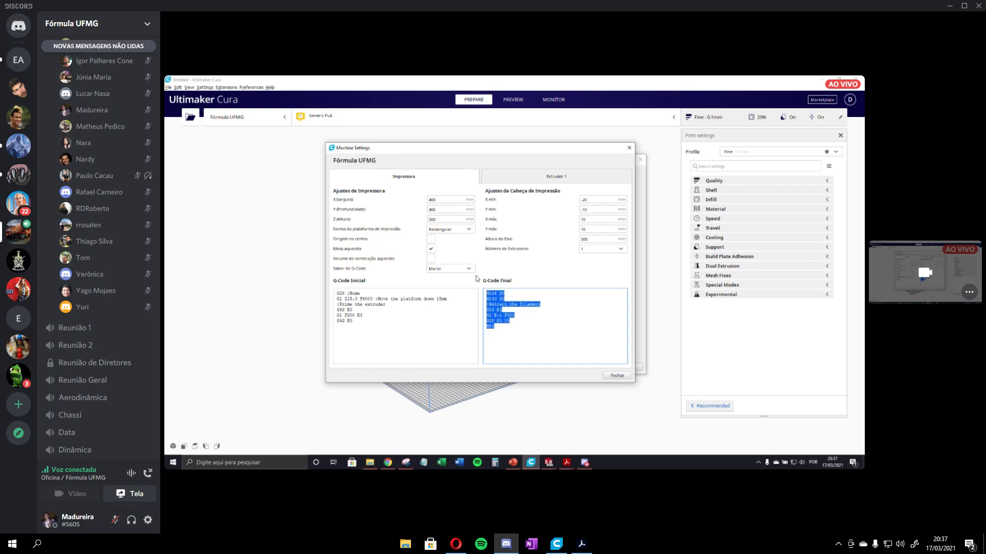
Step: Read the start G-code line by line, covering the homing, platform-lowering and extruder-priming lines
left_click(385, 336)
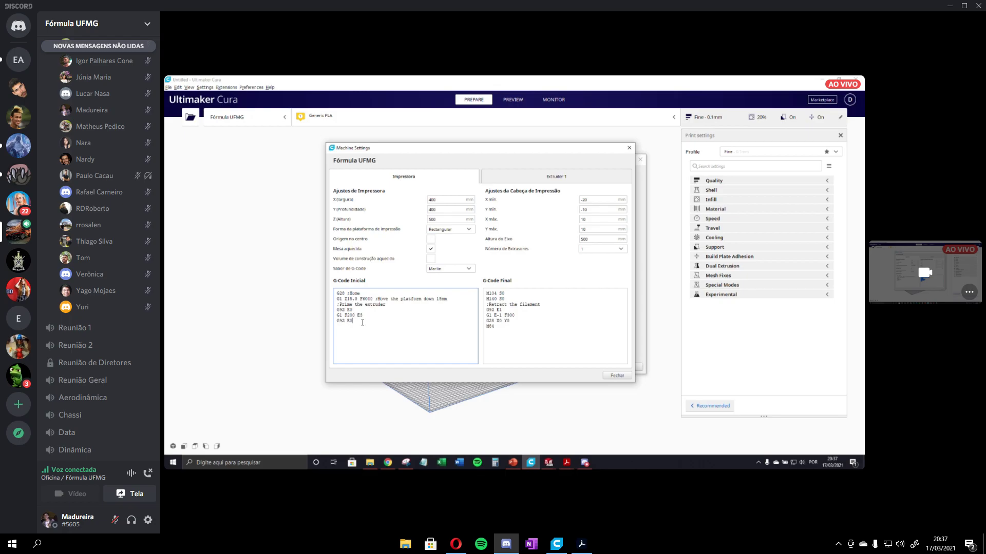
left_click_drag(363, 323, 337, 291)
left_click(379, 331)
left_click_drag(361, 292, 292, 284)
left_click_drag(447, 299, 333, 300)
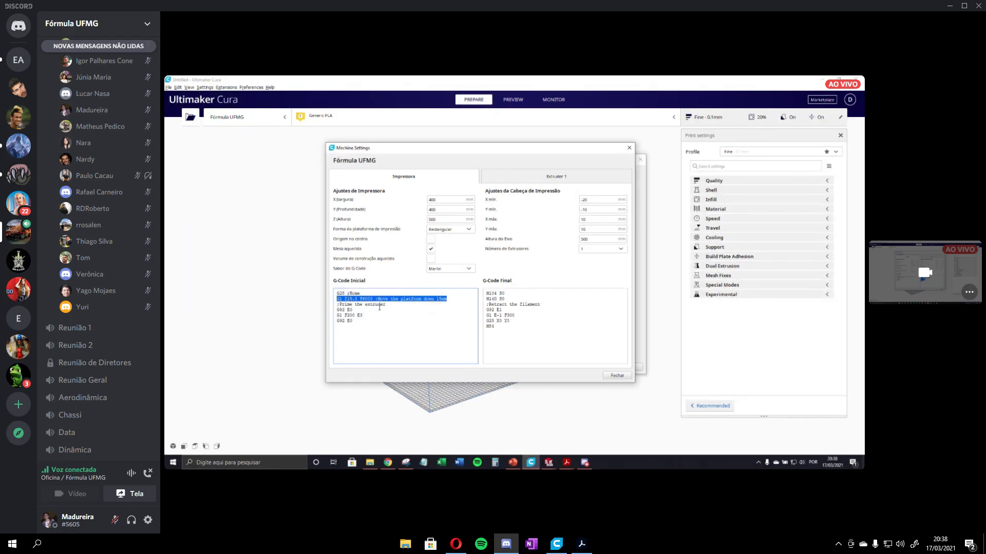
left_click_drag(381, 308, 334, 305)
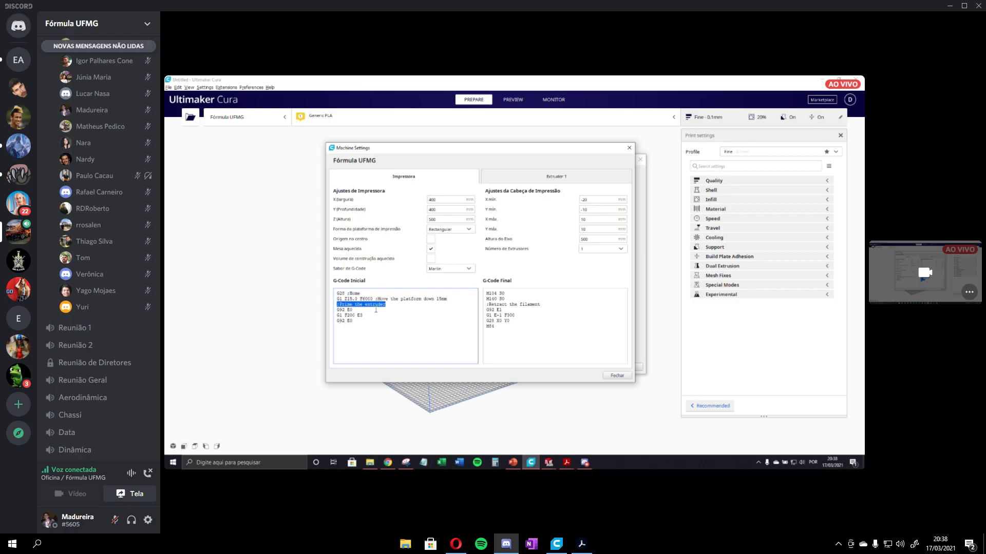
Step: Read the extruder-priming lines of the start G-code, from the priming comment through the final G92 E0
left_click_drag(392, 307, 316, 299)
left_click_drag(367, 327, 322, 313)
left_click(414, 321)
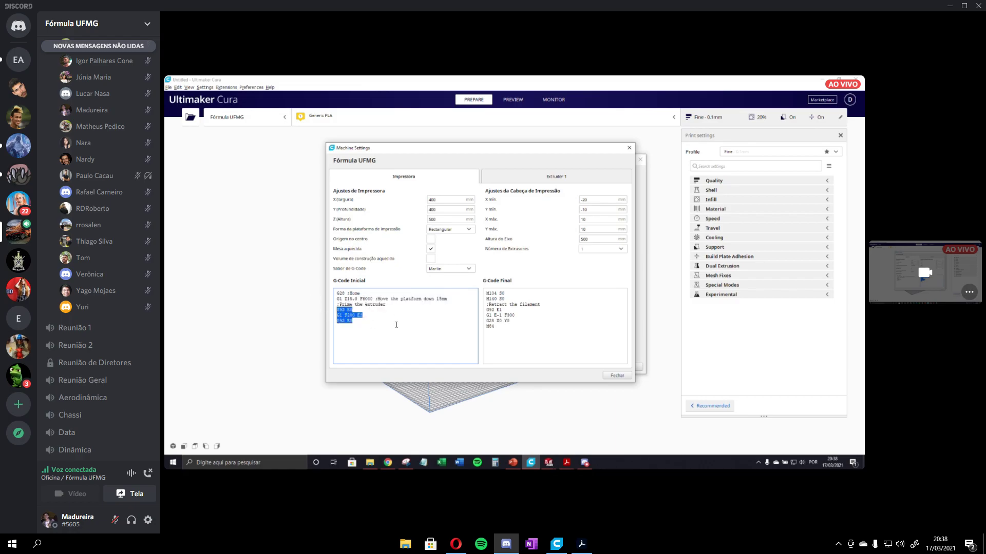
left_click(397, 325)
Step: Close the Fórmula UFMG machine settings and the printer preferences
left_click_drag(475, 152, 427, 144)
left_click(561, 367)
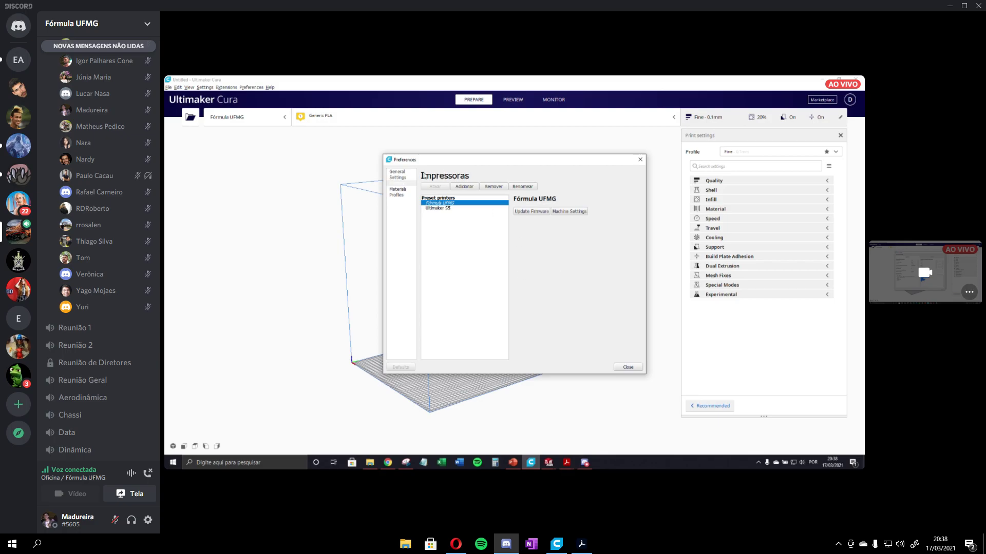
left_click(627, 369)
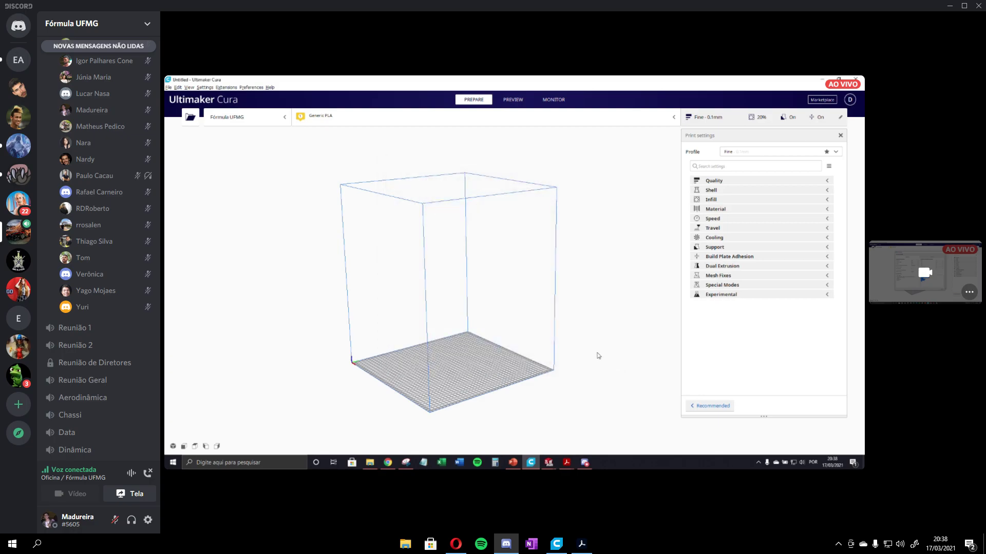
Step: Load the CFFFP_fixacao motor up model from the Impressão 3D folder inside Fórmula > Cursos e Workshops onto the build plate
scroll(460, 411, "down", 2)
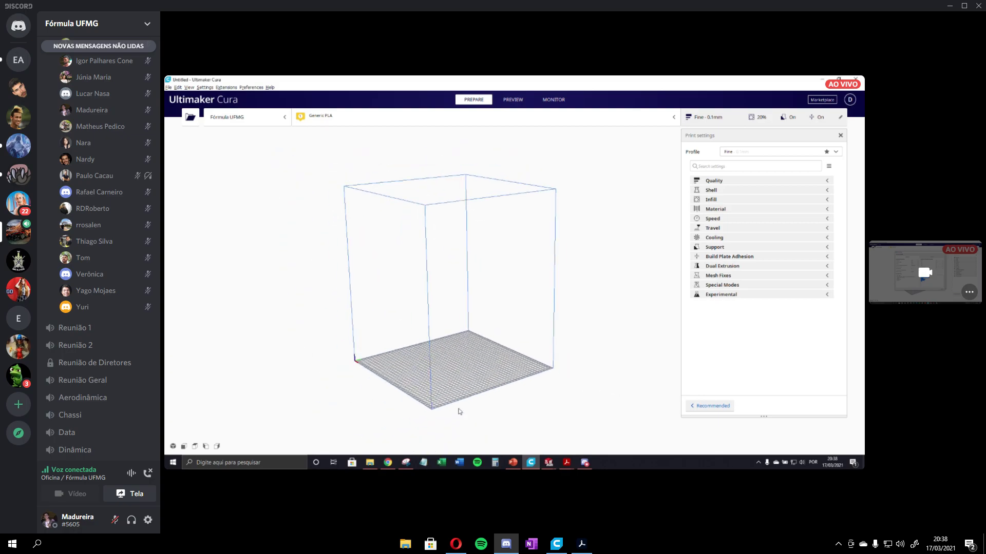
middle_click_drag(460, 412, 469, 308)
scroll(440, 396, "up", 2)
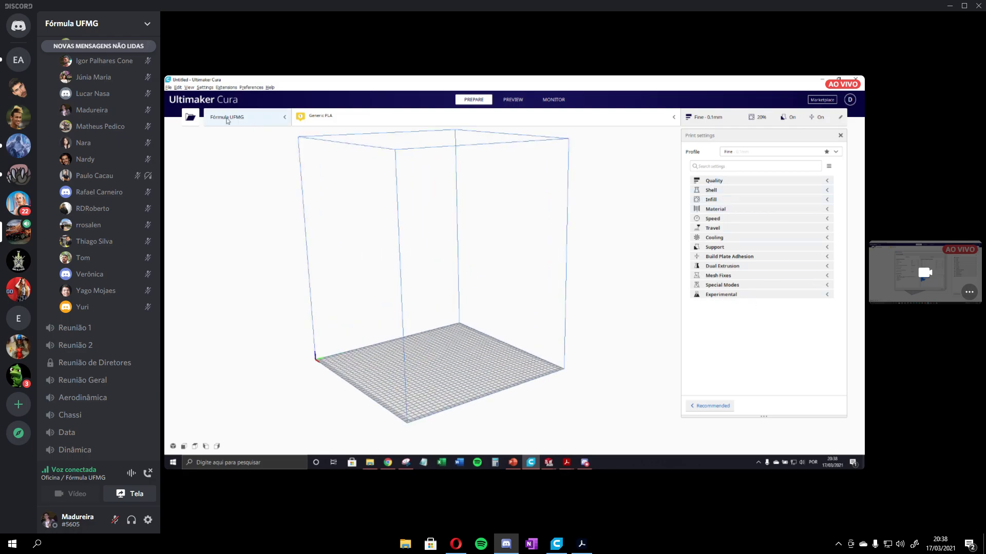
left_click(190, 117)
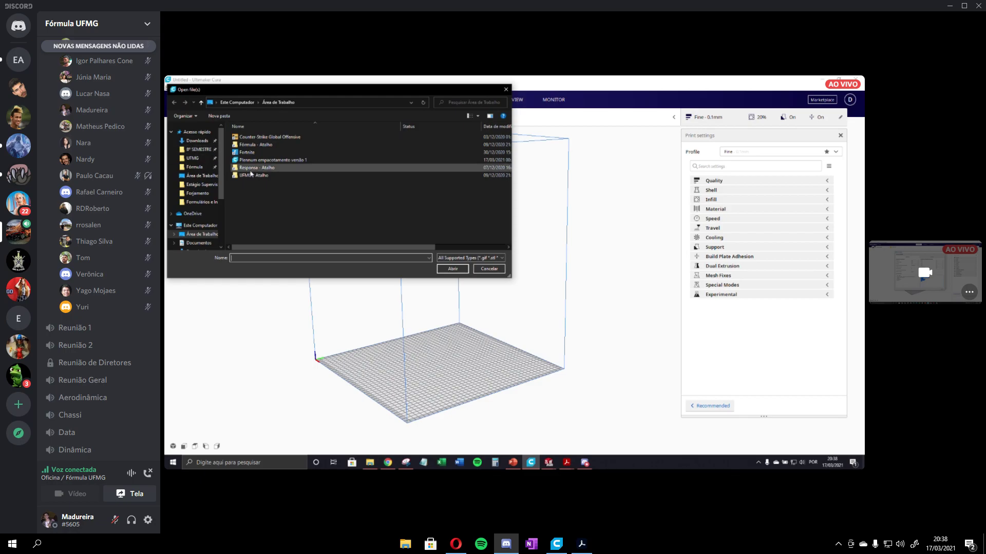
double_click(247, 145)
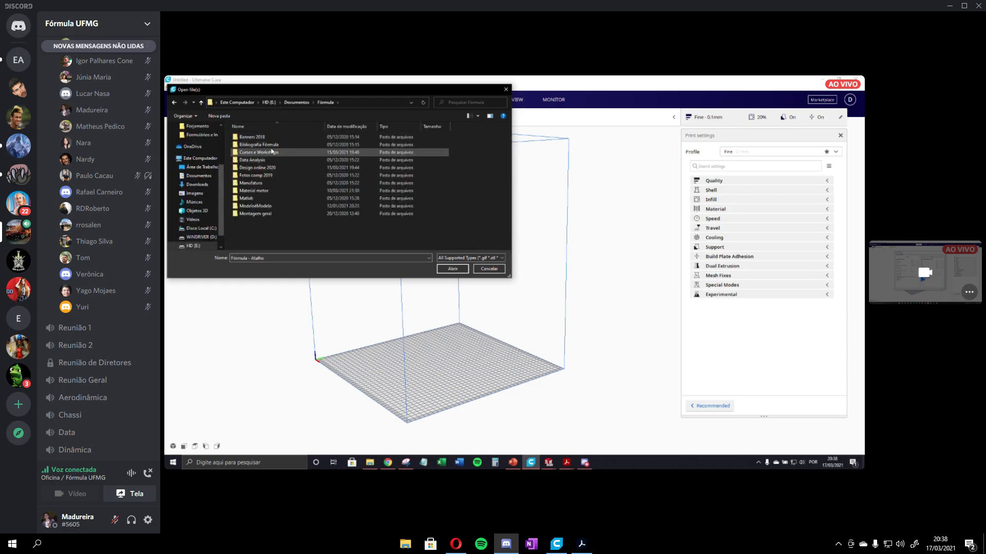
double_click(256, 153)
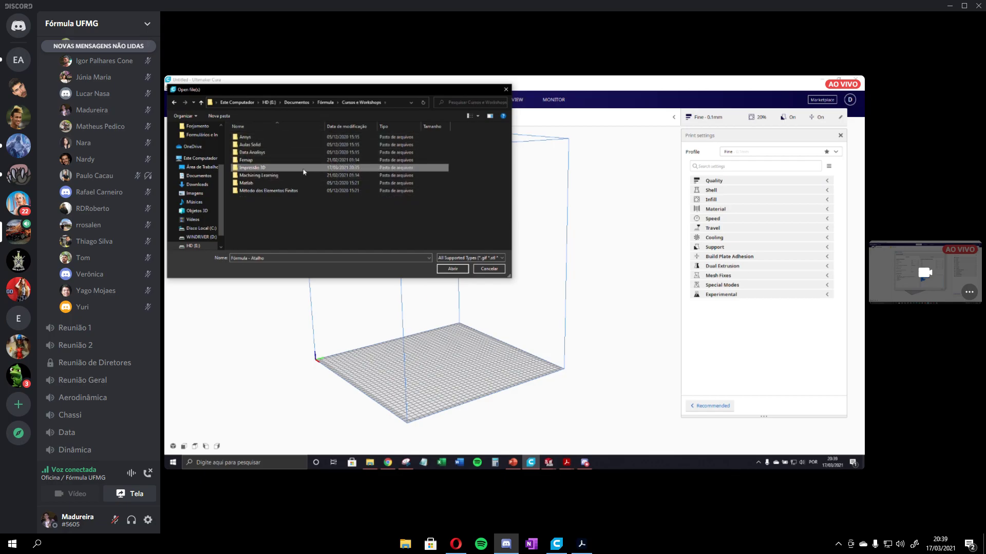
double_click(267, 168)
left_click(267, 137)
left_click(462, 270)
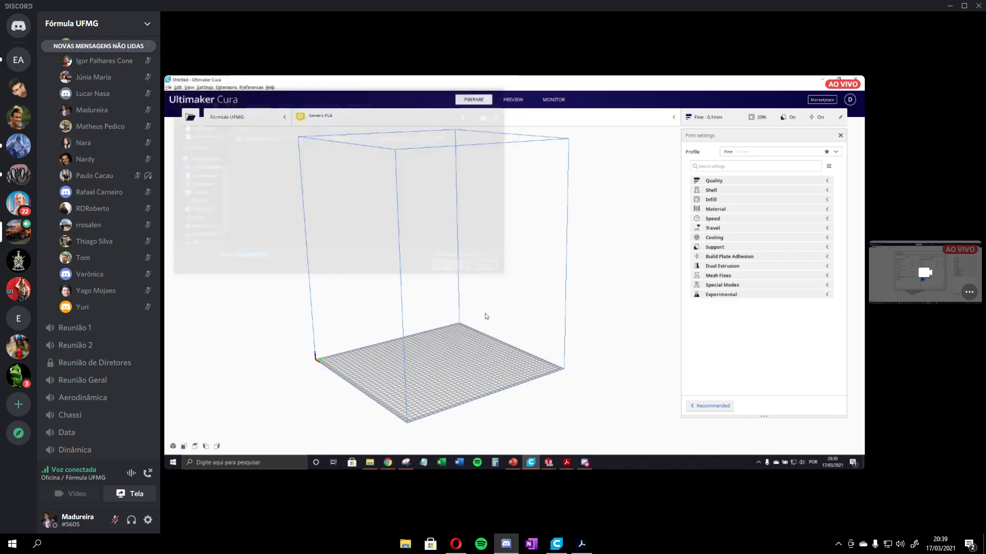
Step: Examine the loaded motor mount's placement on the build plate and its two side holes up close
scroll(428, 380, "up", 3)
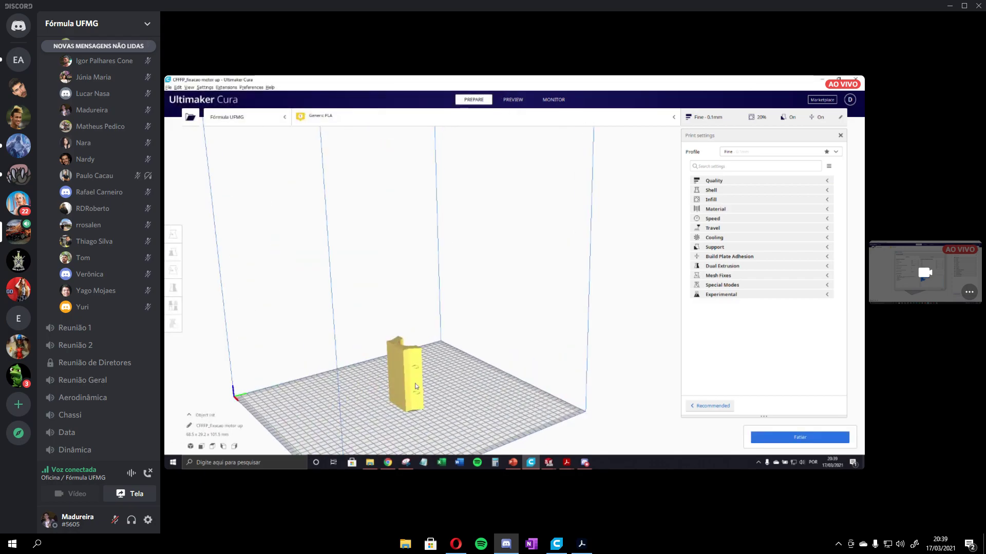
middle_click_drag(461, 389, 513, 270)
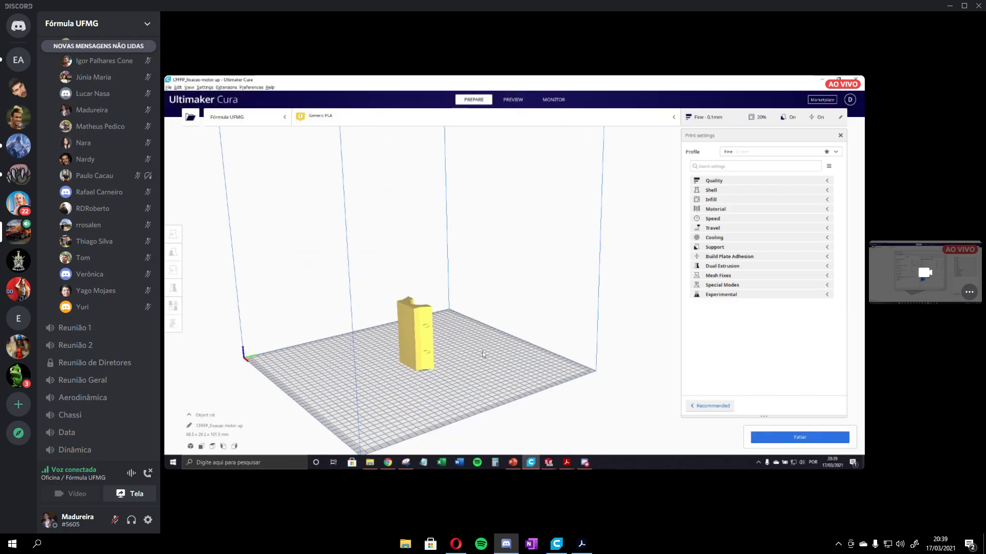
middle_click_drag(484, 354, 500, 257)
scroll(451, 318, "down", 2)
scroll(445, 326, "up", 3)
right_click_drag(445, 326, 420, 243)
scroll(395, 250, "up", 9)
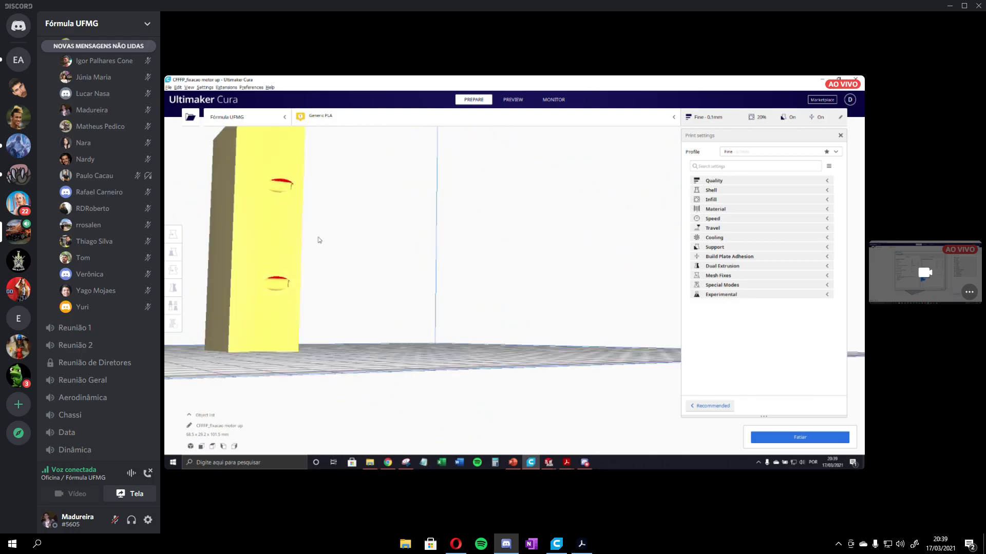
Step: Inspect the motor mount's red-highlighted overhangs around the side holes and its underside from several angles
right_click_drag(267, 225, 332, 240)
left_click(334, 261)
scroll(363, 262, "up", 3)
scroll(362, 263, "down", 5)
scroll(347, 262, "up", 3)
scroll(351, 264, "down", 4)
scroll(347, 227, "up", 3)
scroll(487, 255, "down", 3)
scroll(485, 256, "down", 2)
right_click_drag(534, 246, 506, 244)
scroll(477, 209, "down", 3)
scroll(477, 210, "up", 5)
right_click_drag(418, 219, 416, 186)
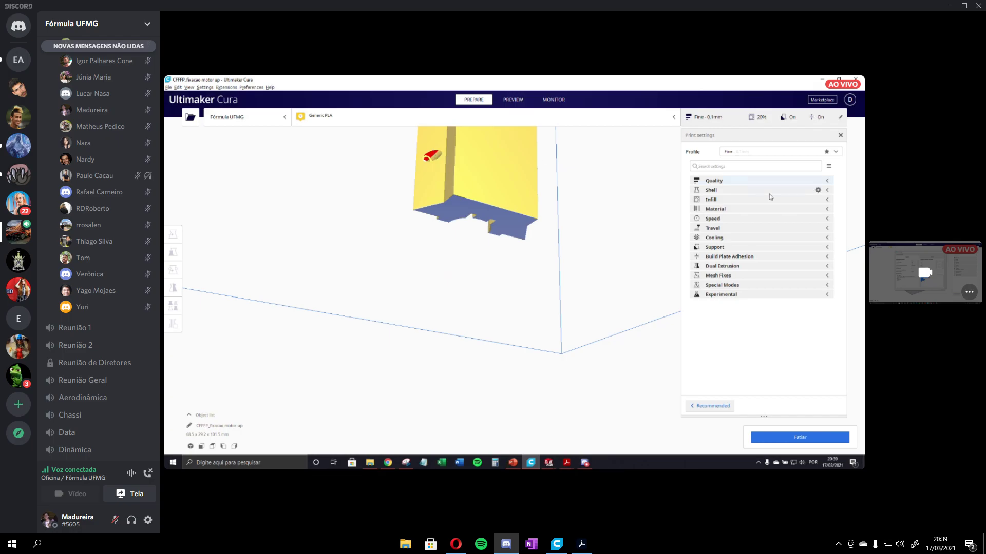
Step: Set the support overhang angle to 50° in the support settings, then collapse that category
left_click(827, 250)
double_click(809, 284)
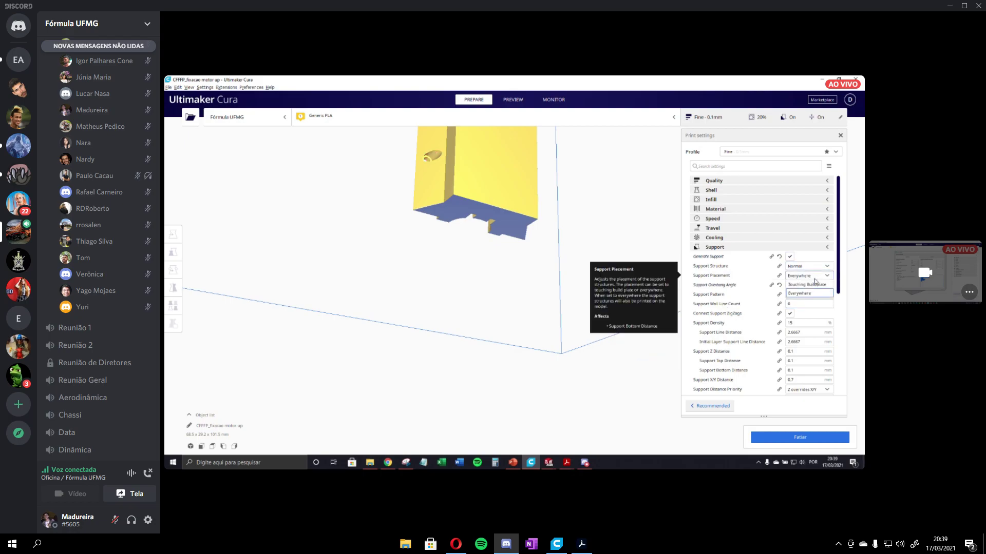
left_click(699, 248)
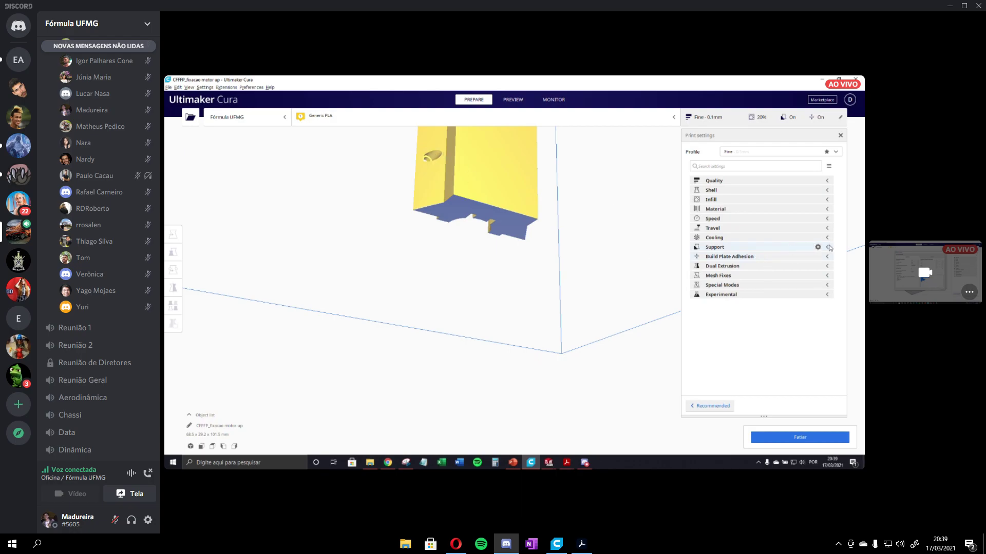
left_click(829, 247)
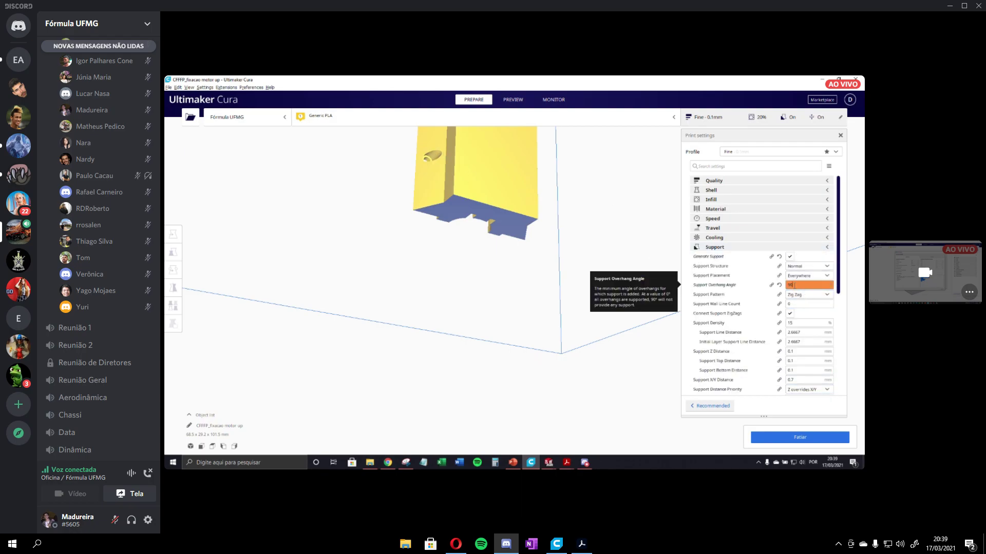
type("50")
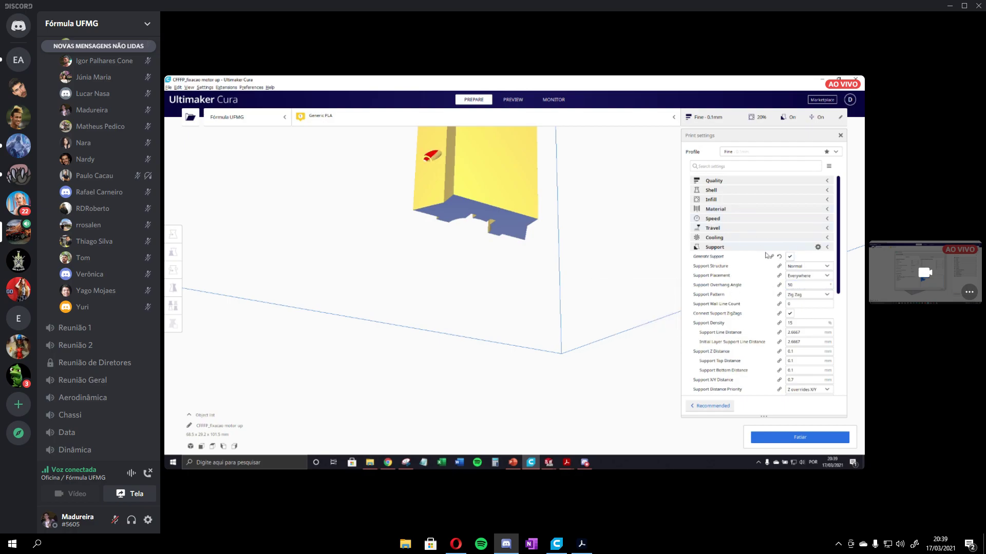
left_click(827, 248)
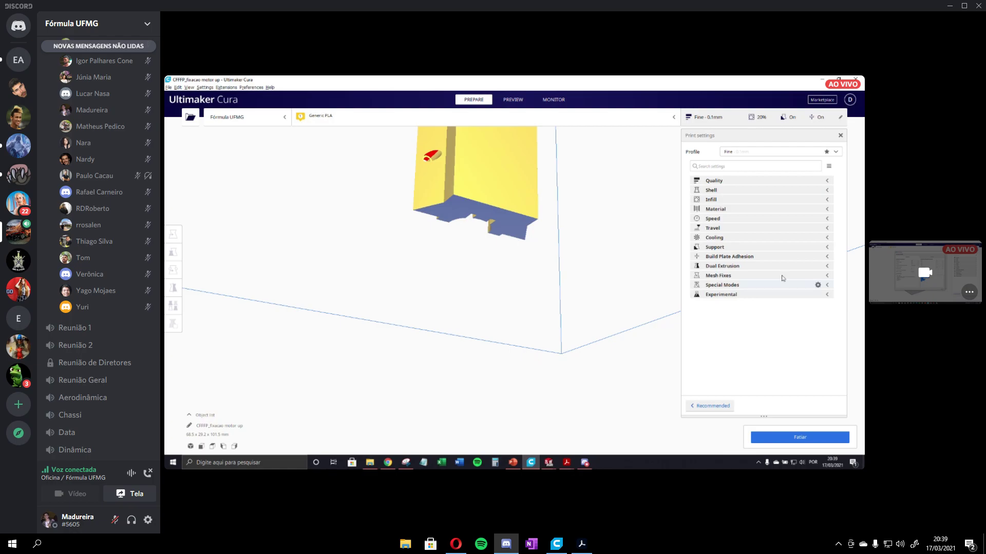
Step: Try a reduced visibility level for the print settings, check the Shell and Infill categories, and restore the fuller level
right_click_drag(523, 250, 534, 233)
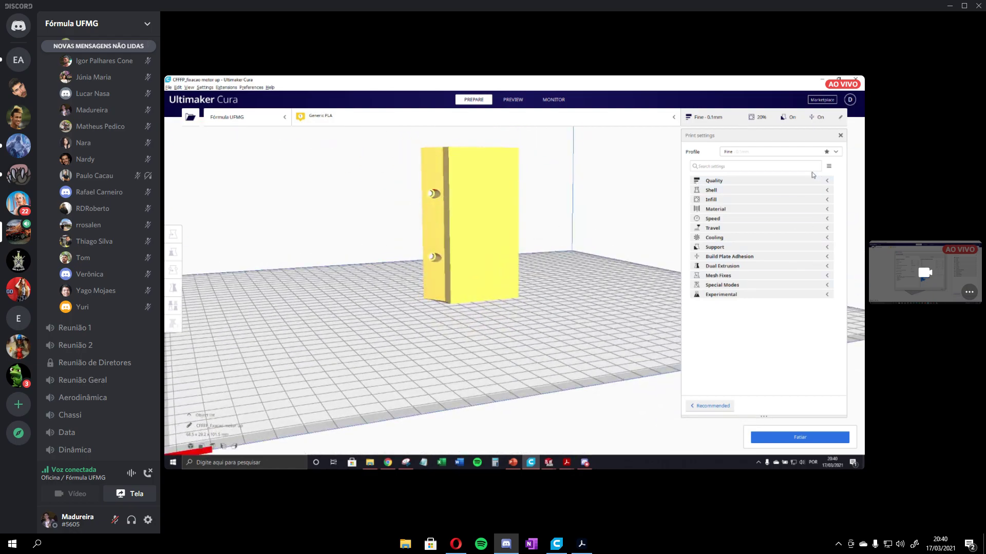
left_click(829, 167)
left_click(806, 198)
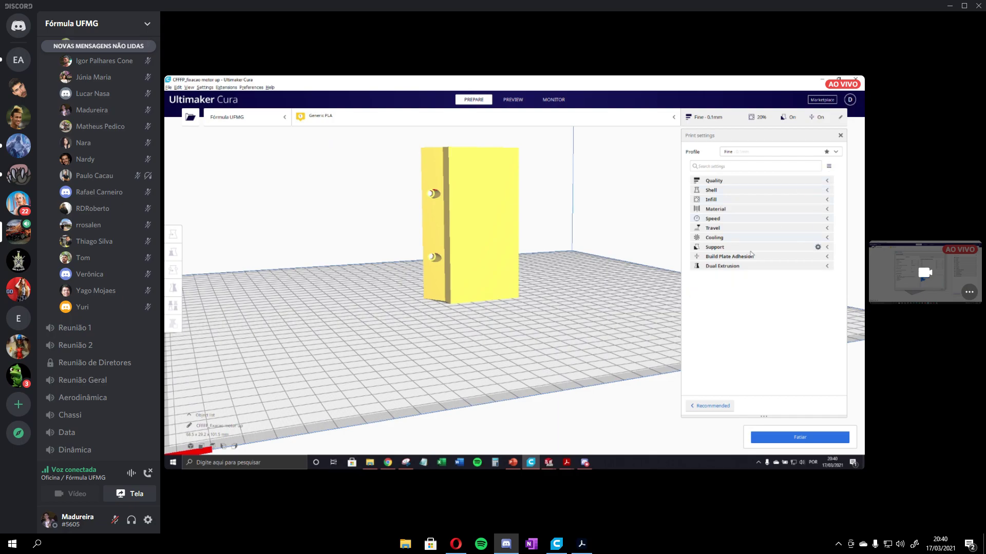
left_click(827, 191)
left_click(827, 192)
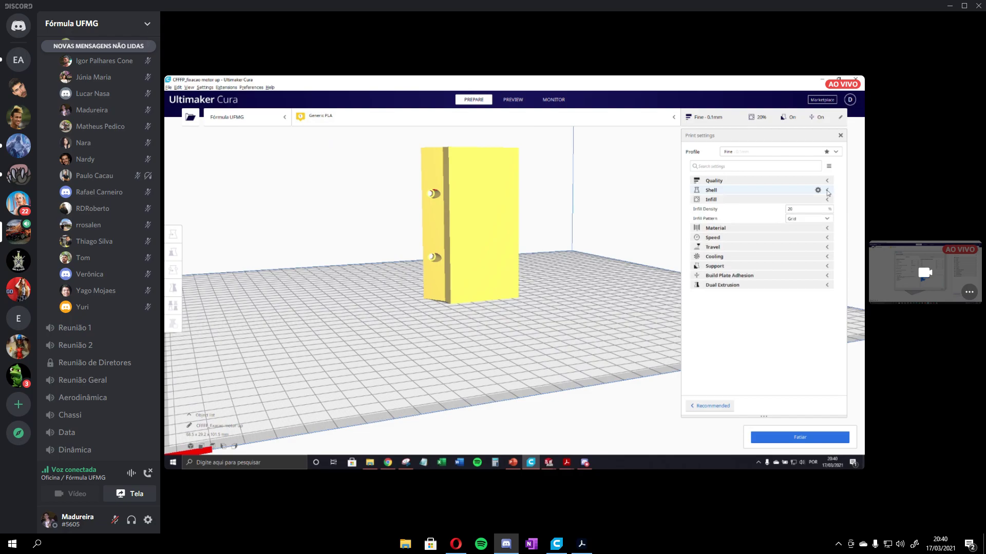
left_click(828, 201)
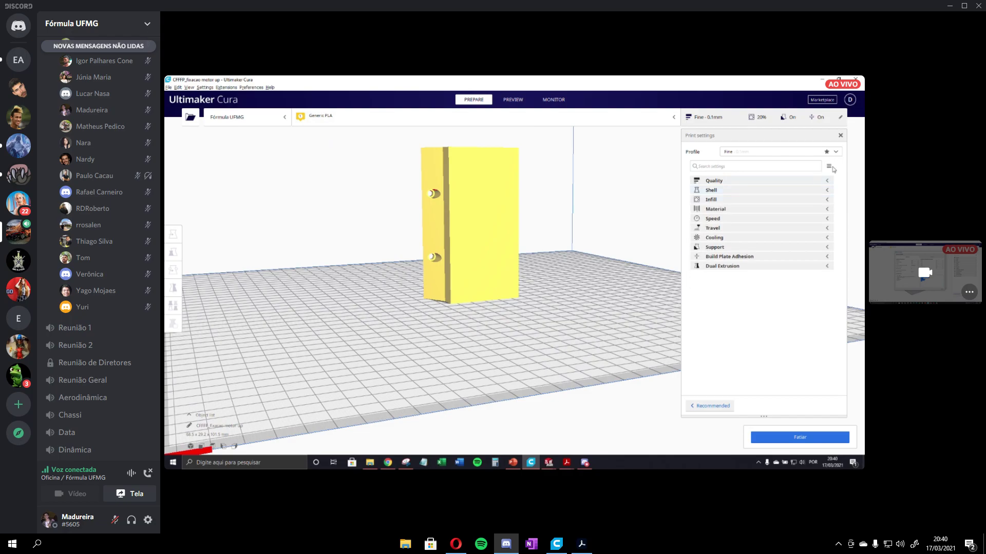
left_click(830, 167)
left_click(802, 191)
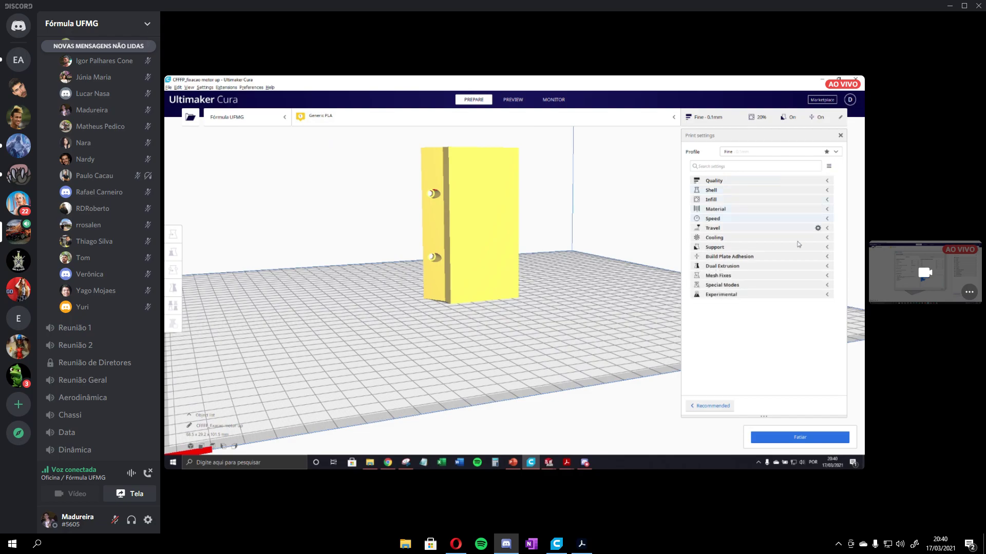
Step: Review the options in the Experimental category of the print settings and collapse it again
left_click(828, 295)
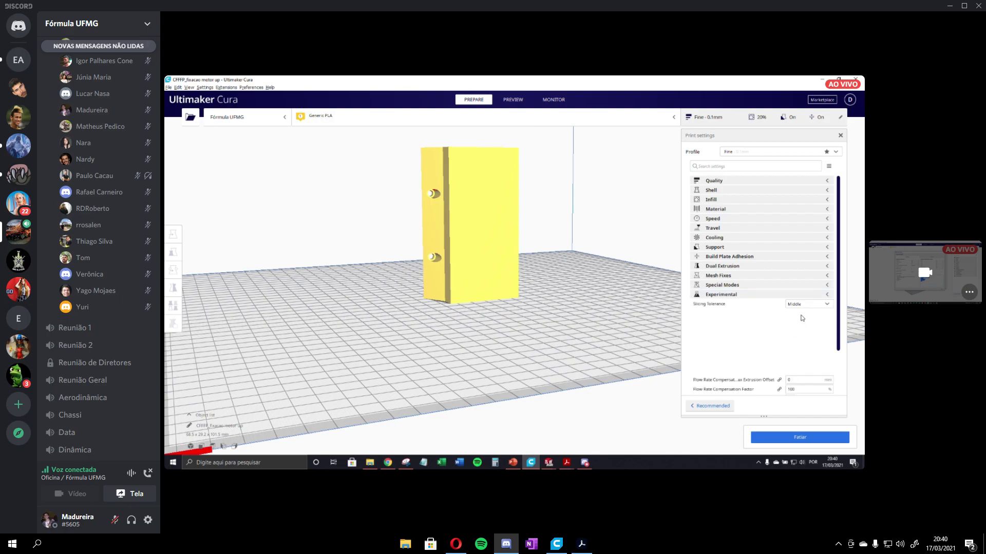
scroll(783, 316, "down", 2)
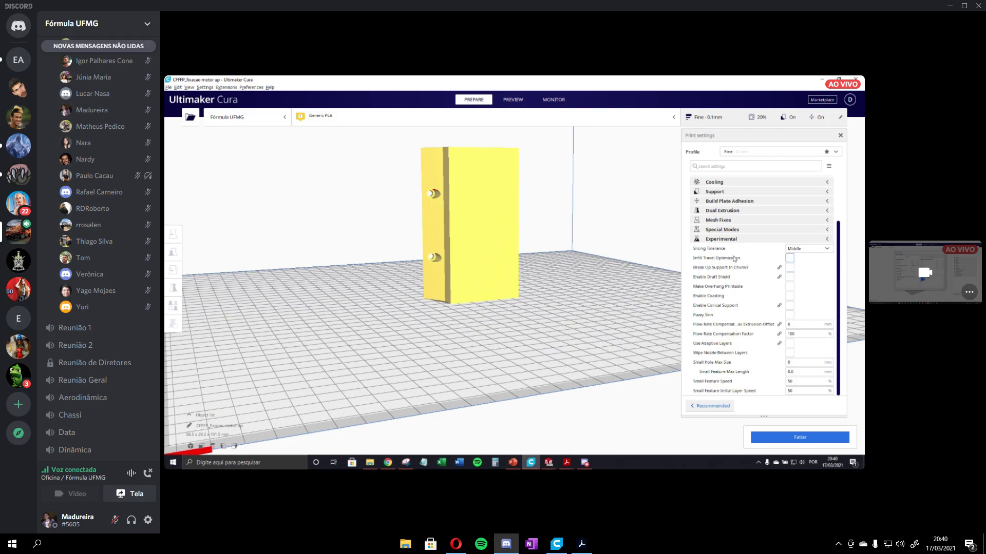
left_click(827, 240)
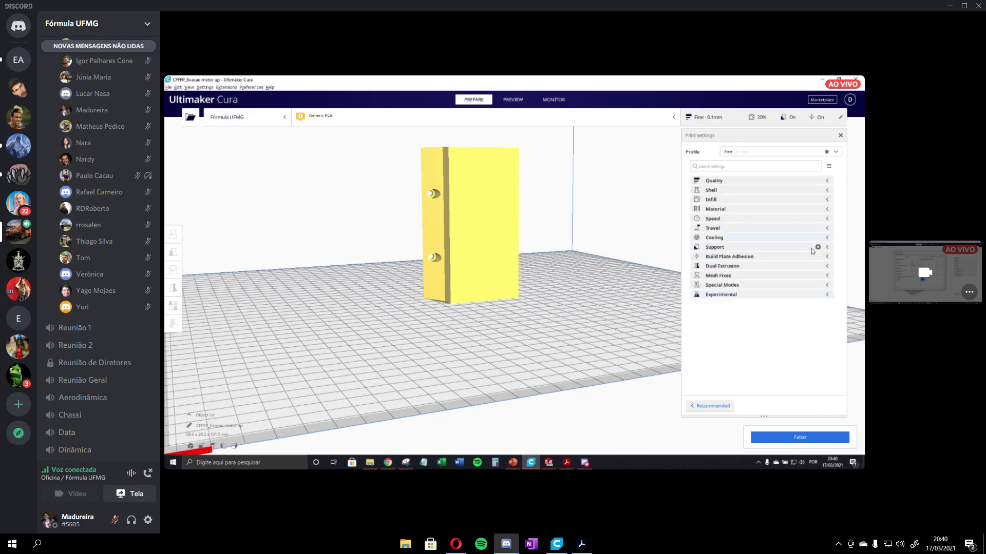
Step: Set the layer height to 0.2 mm in the Quality settings
scroll(478, 352, "down", 5)
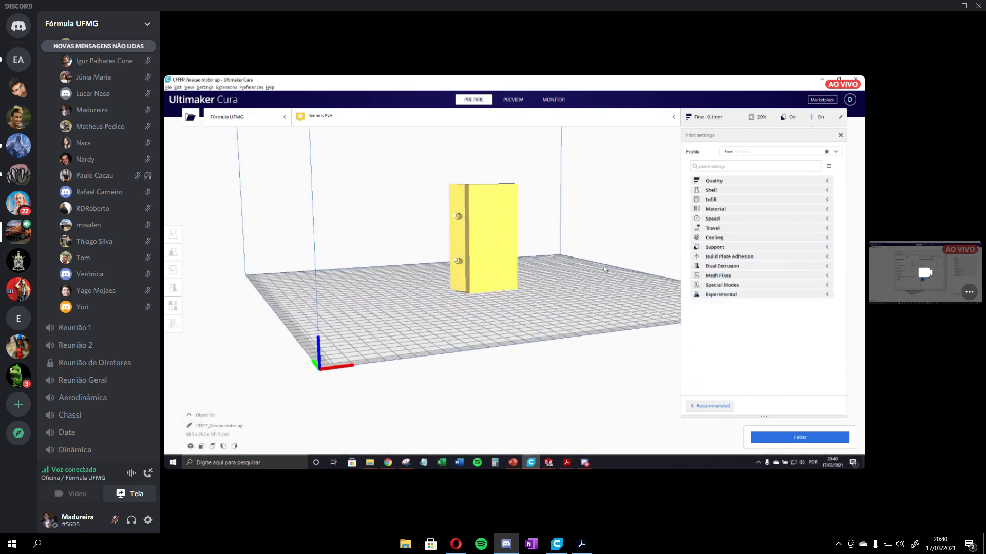
right_click_drag(603, 266, 427, 263)
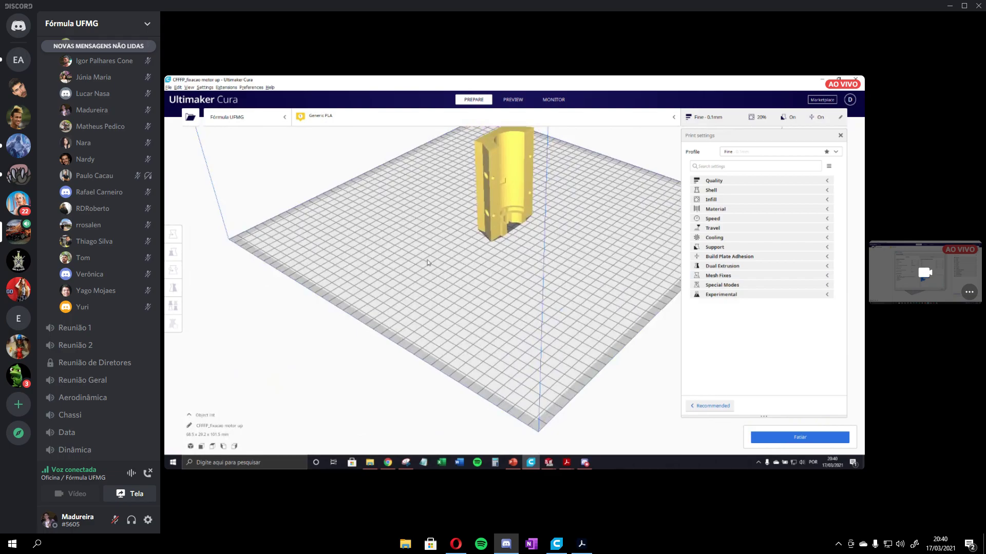
scroll(428, 263, "down", 5)
scroll(530, 172, "up", 3)
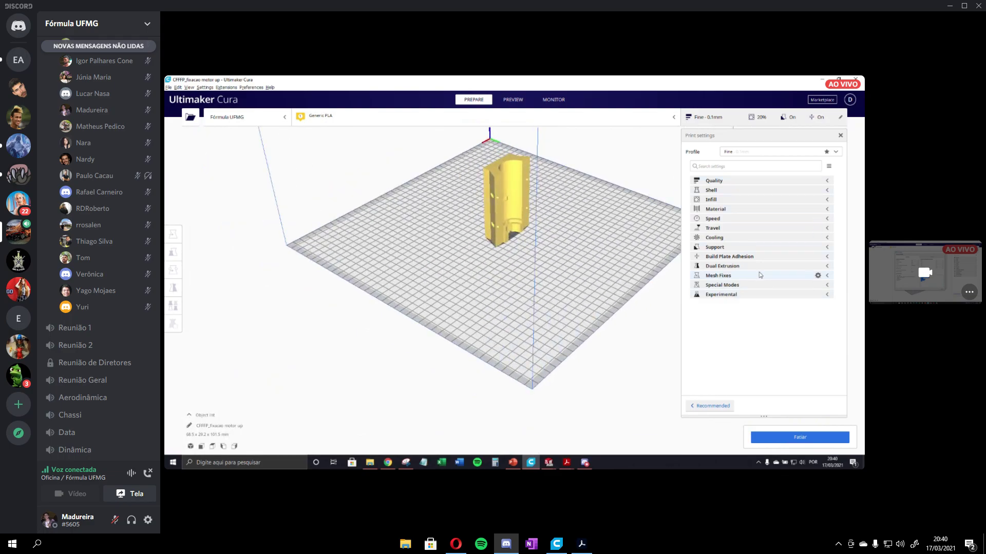
scroll(571, 213, "up", 1)
scroll(571, 213, "down", 2)
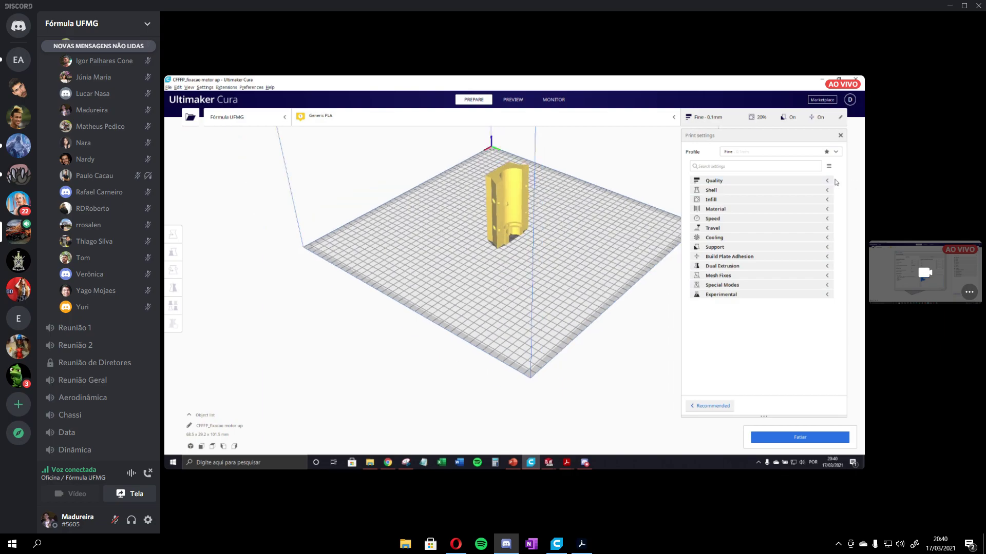
left_click(827, 182)
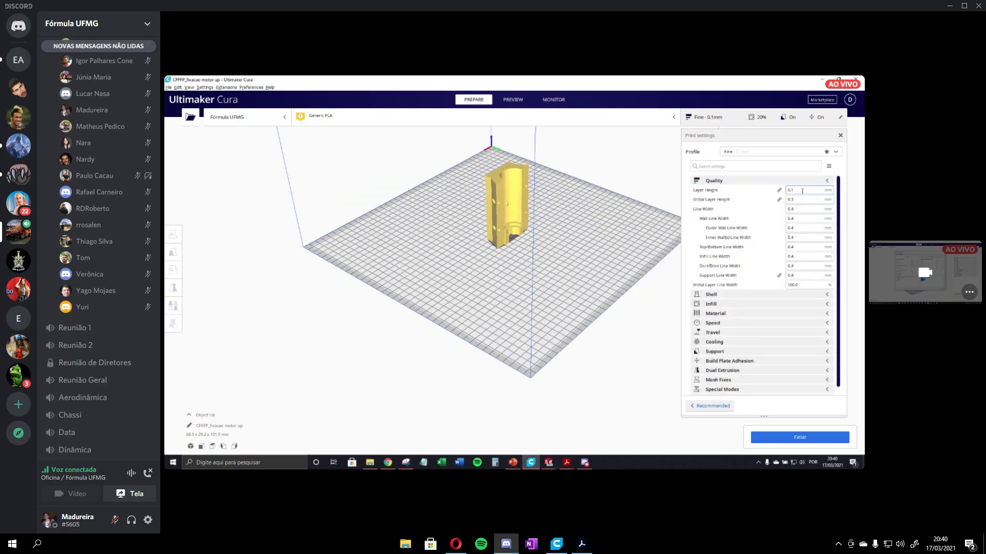
type("0")
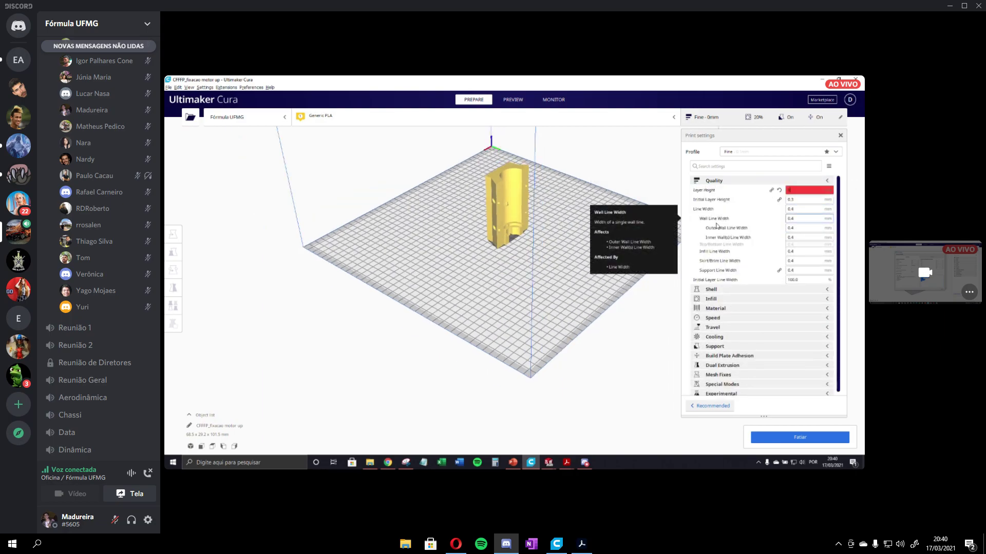
type(".2")
key("Tab")
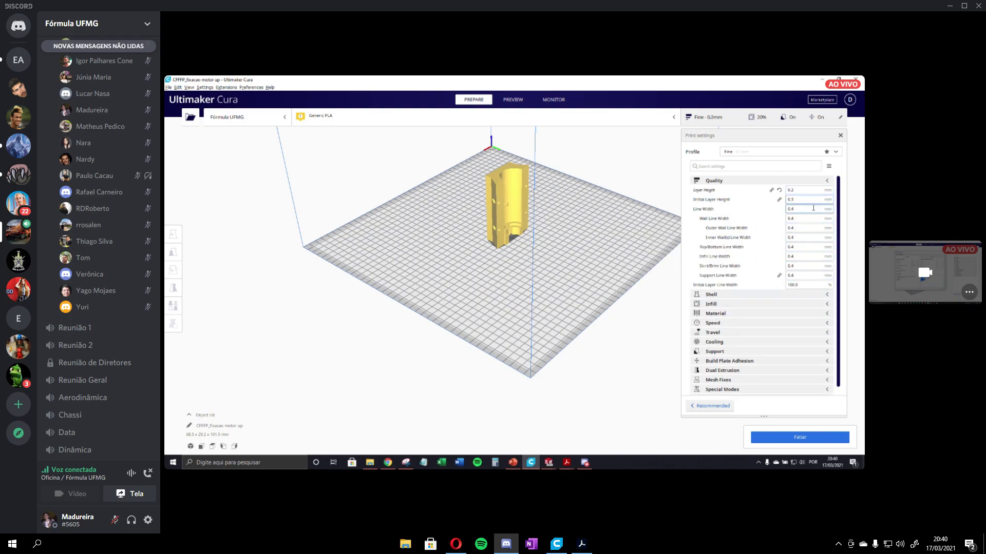
Step: Review the line width, wall line width and outer wall line width values in the Quality settings
key("ctrl+a")
key("Tab")
key("Tab")
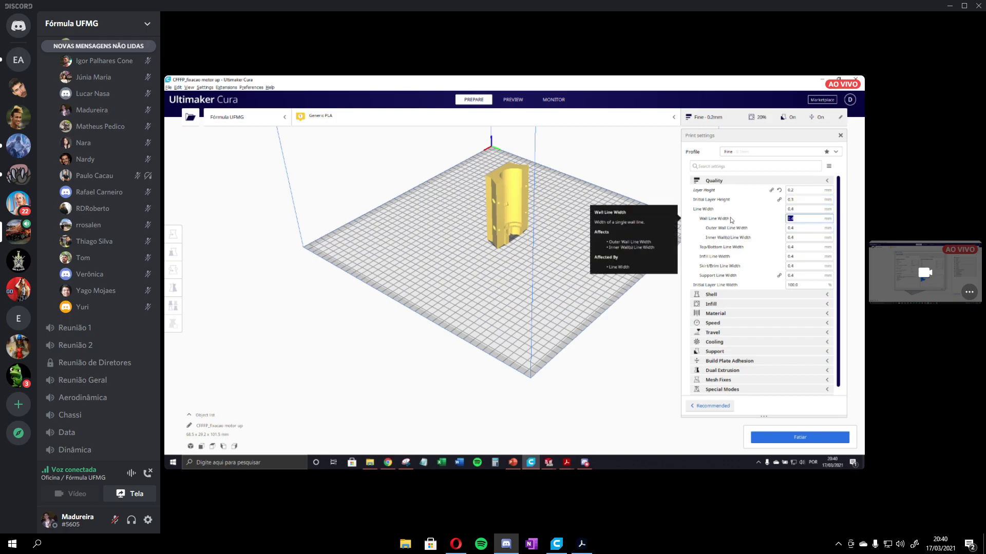
left_click(805, 227)
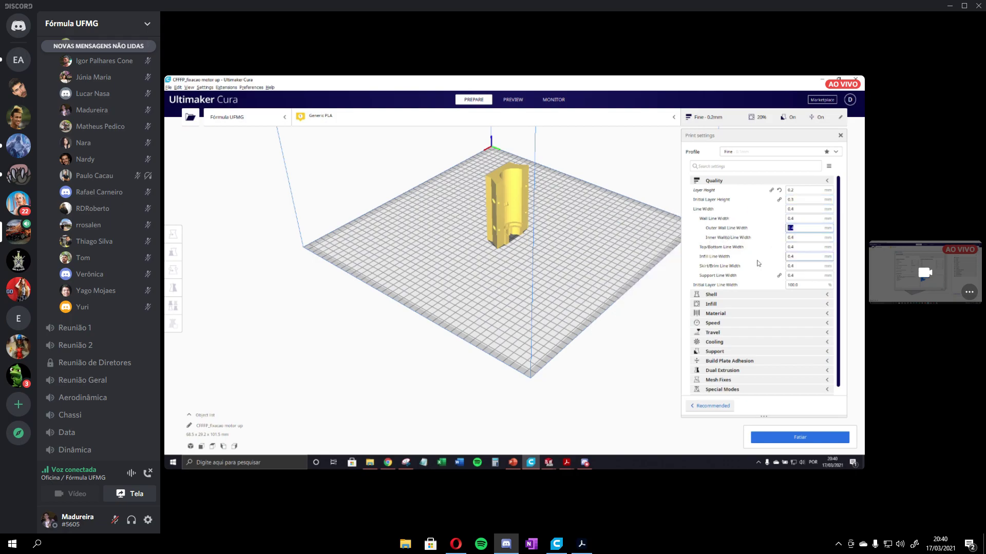
Step: Collapse the Quality category and show the Shell settings at the Advanced visibility level
left_click(805, 238)
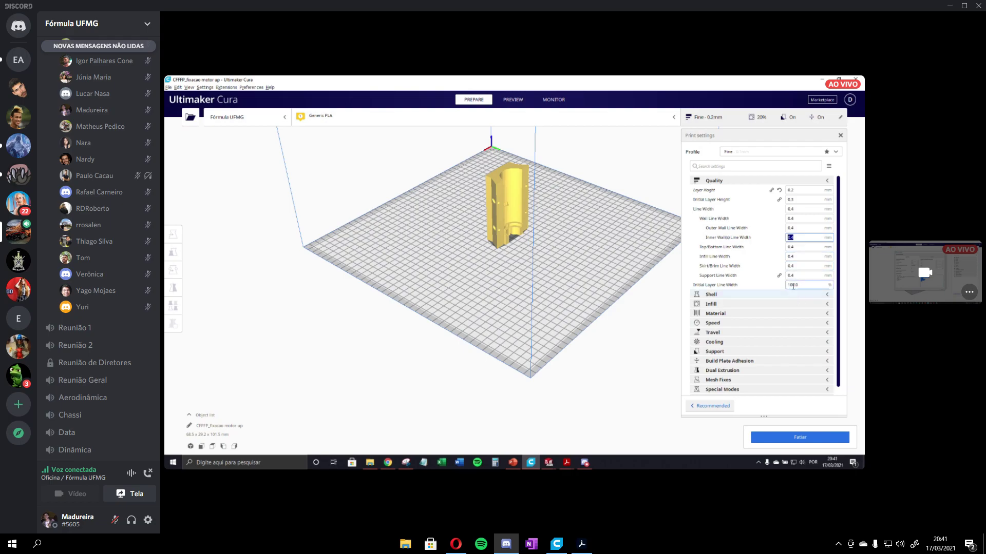
left_click(827, 181)
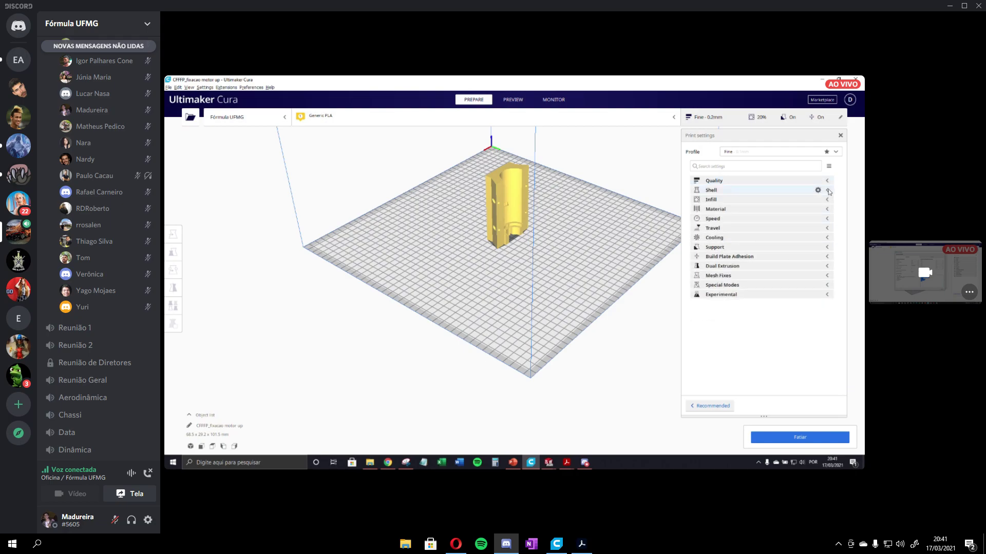
scroll(768, 251, "down", 3)
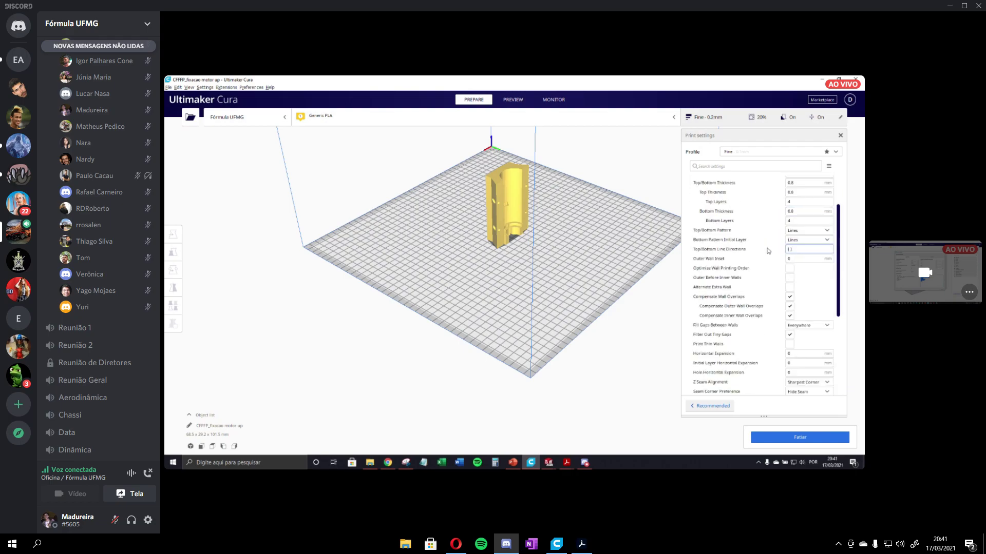
scroll(768, 251, "up", 3)
left_click(828, 165)
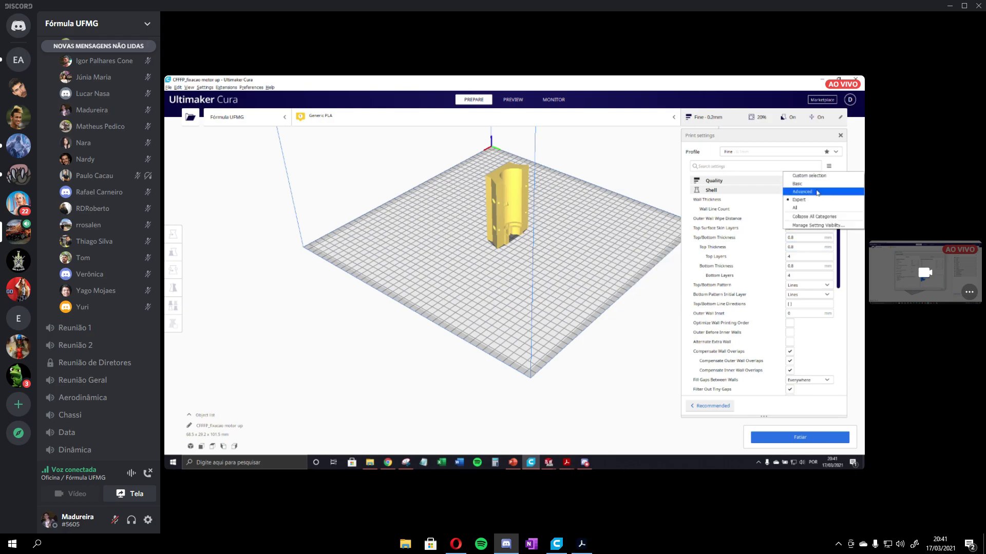
left_click(816, 193)
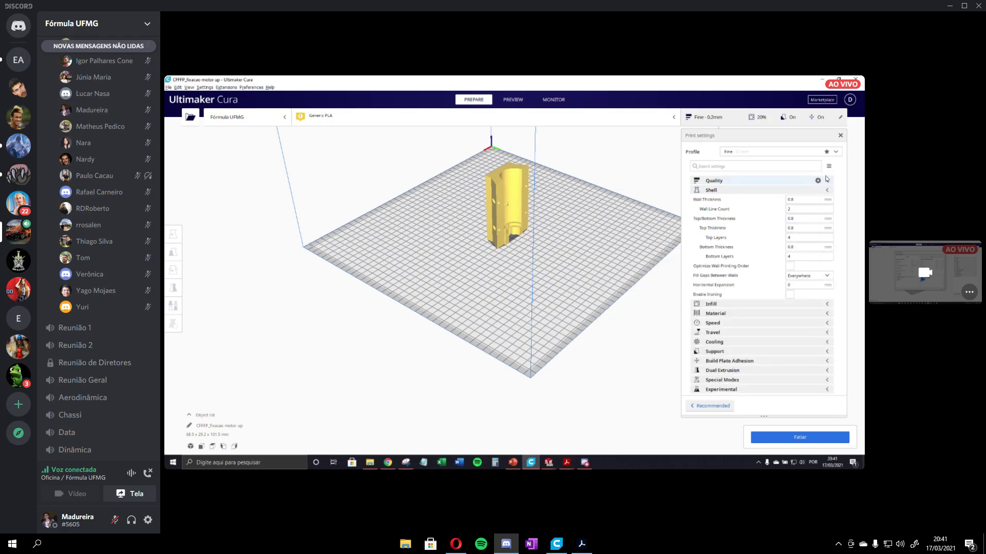
left_click(829, 166)
left_click(829, 166)
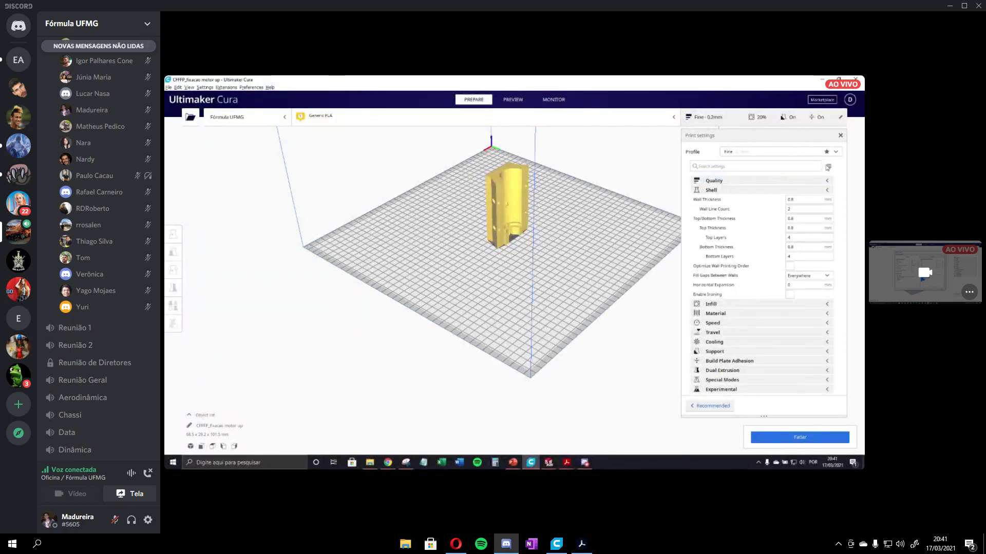
left_click(829, 167)
left_click(829, 167)
Step: Try wall thickness values of 0 and 10 mm in the Shell settings
double_click(790, 199)
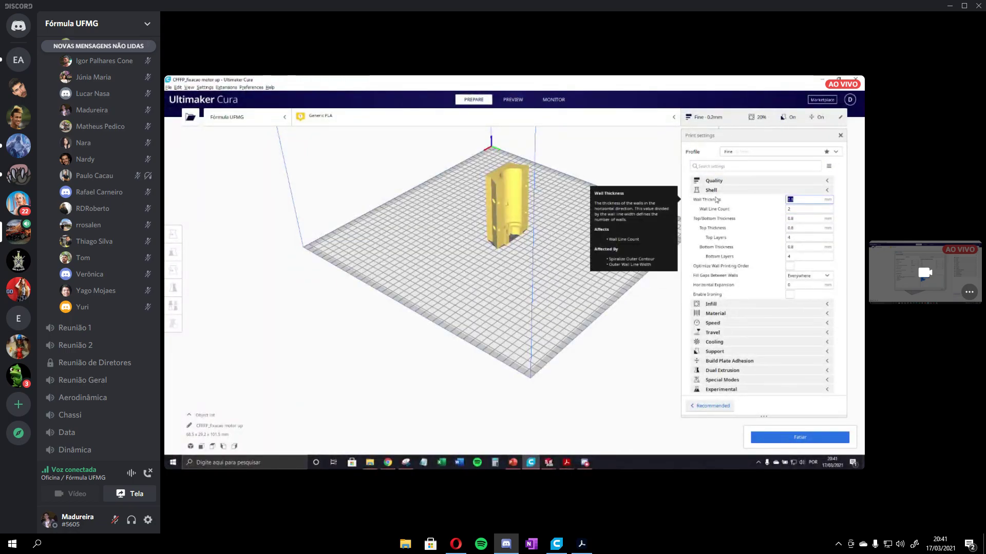
left_click(800, 209)
left_click_drag(800, 209, 727, 215)
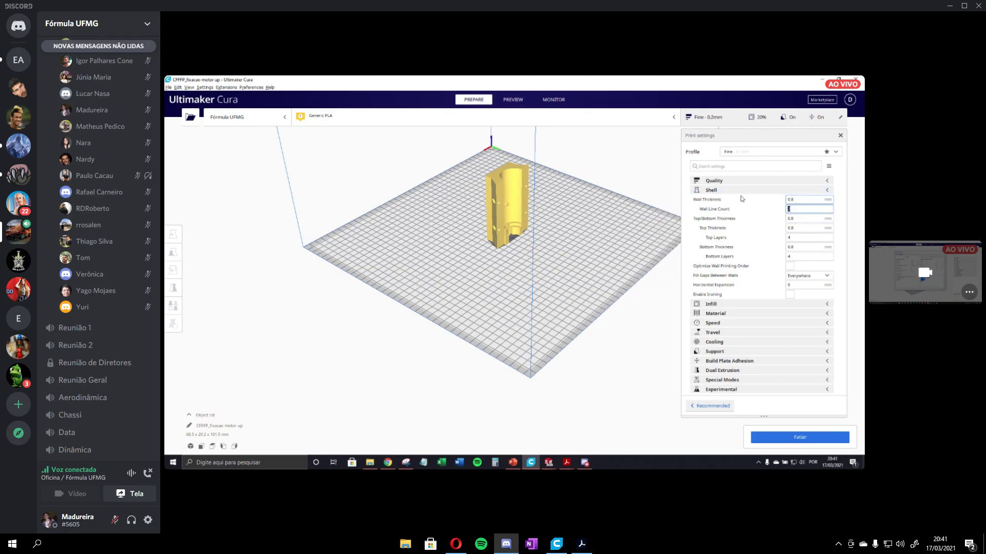
left_click(800, 199)
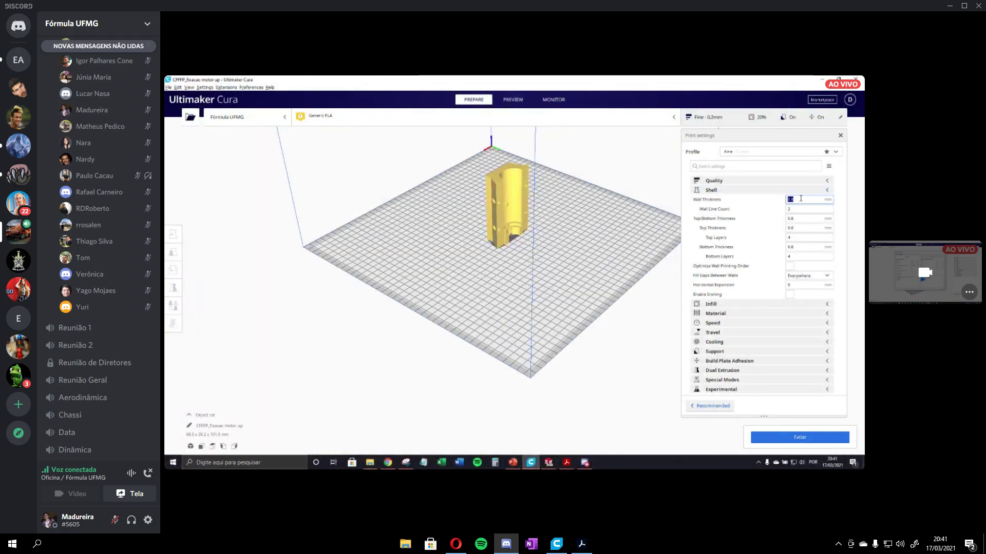
type("0")
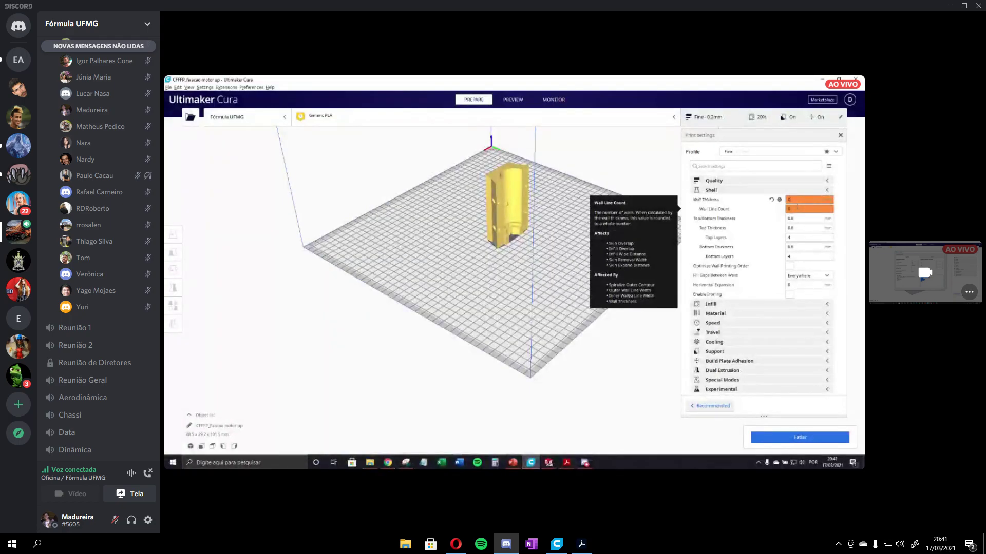
type("10")
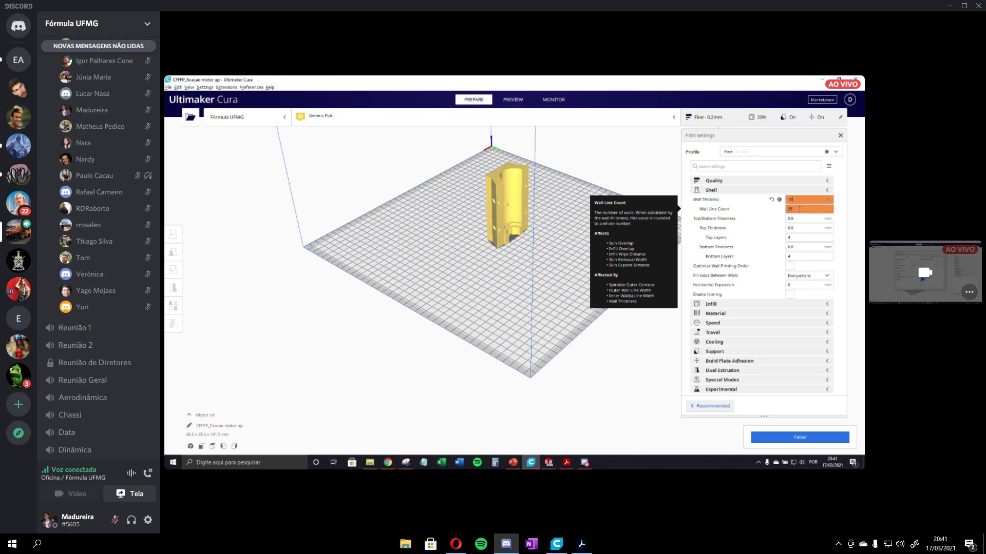
Step: Set the wall thickness to 0.3 mm and the wall line count to 4 in the Shell settings
left_click_drag(804, 199, 750, 202)
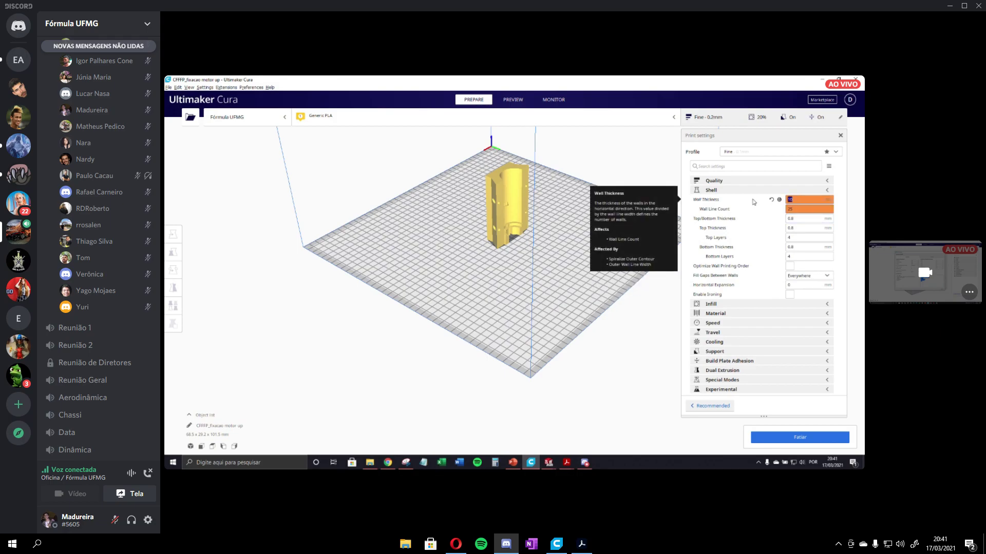
type("0.3")
left_click_drag(810, 210, 732, 209)
type("4")
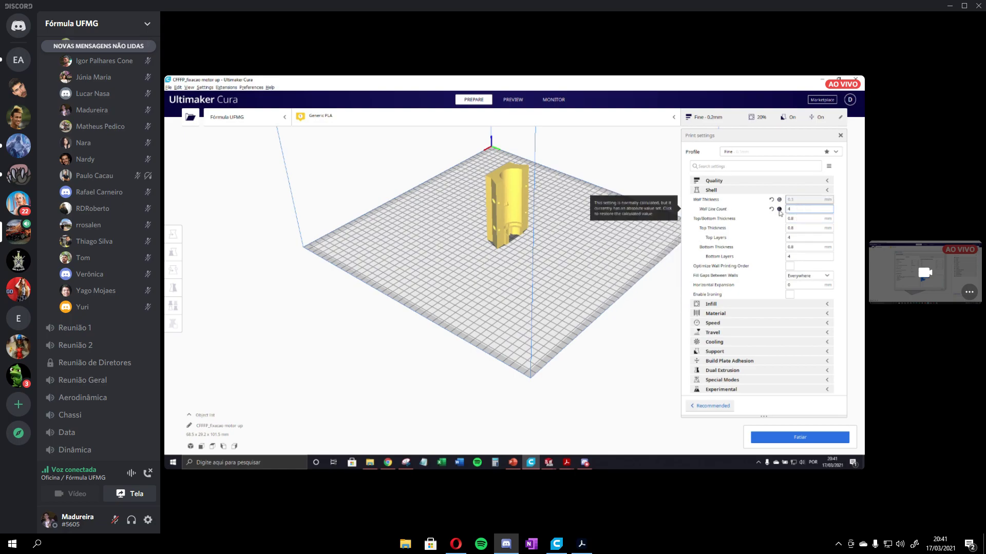
Step: Review the top/bottom thickness and top layers values, and collapse the Shell category
left_click(806, 219)
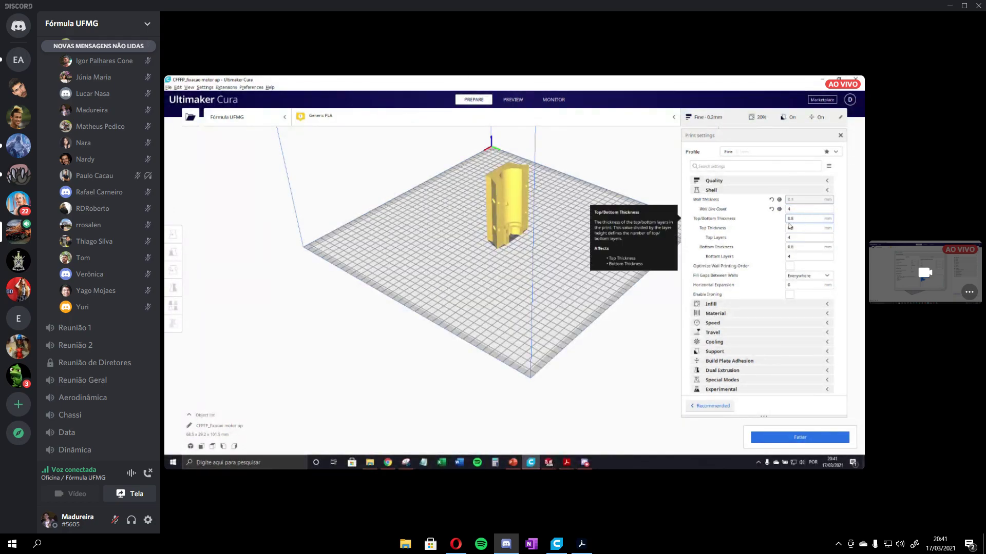
left_click(802, 237)
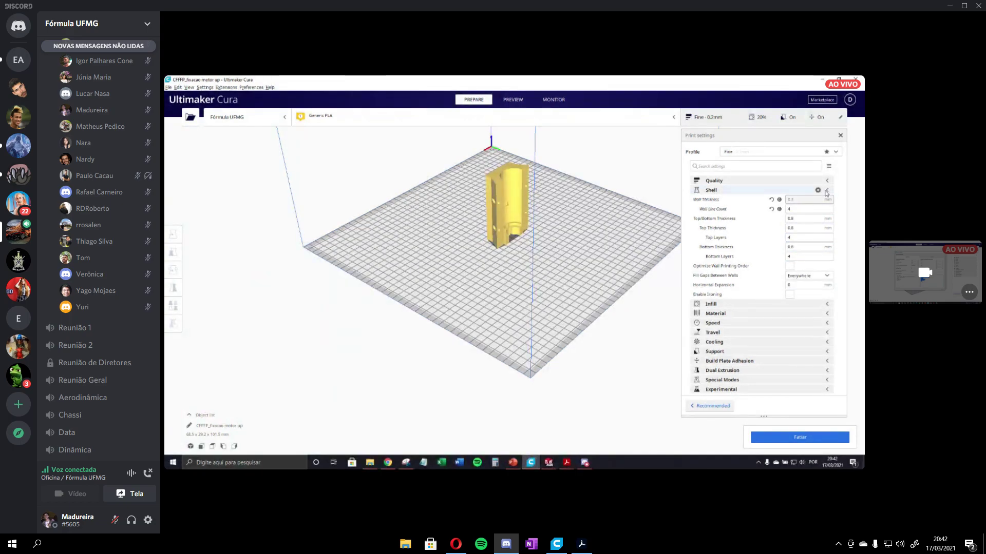
left_click(825, 191)
Step: Set the infill density to 45% in the Infill settings
left_click(826, 200)
double_click(804, 208)
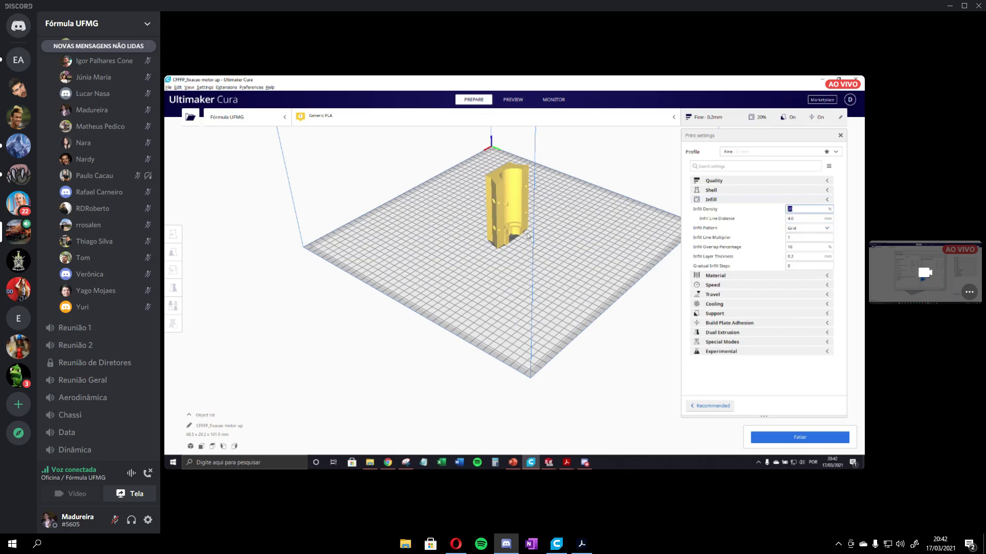
scroll(518, 236, "up", 6)
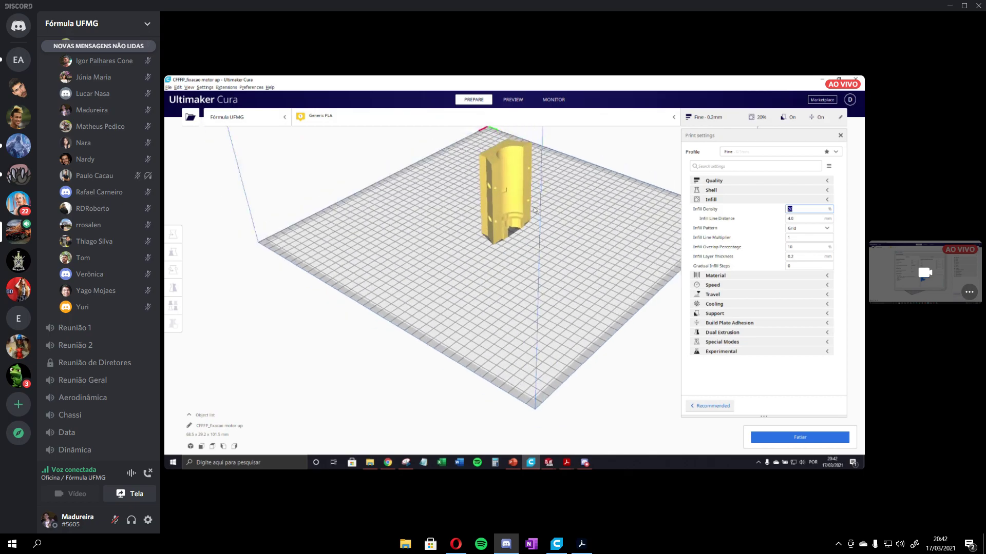
scroll(516, 218, "down", 3)
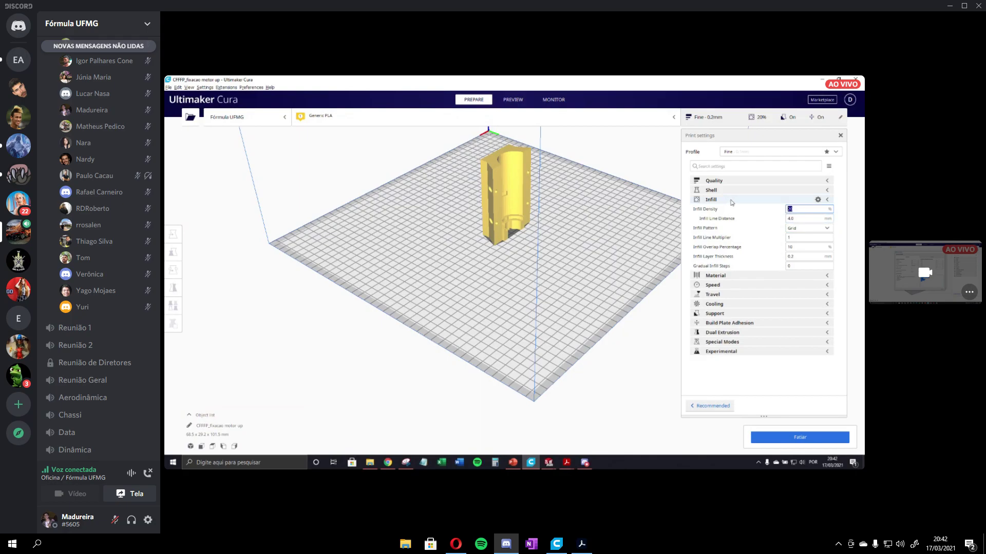
type("5")
key("BackSpace")
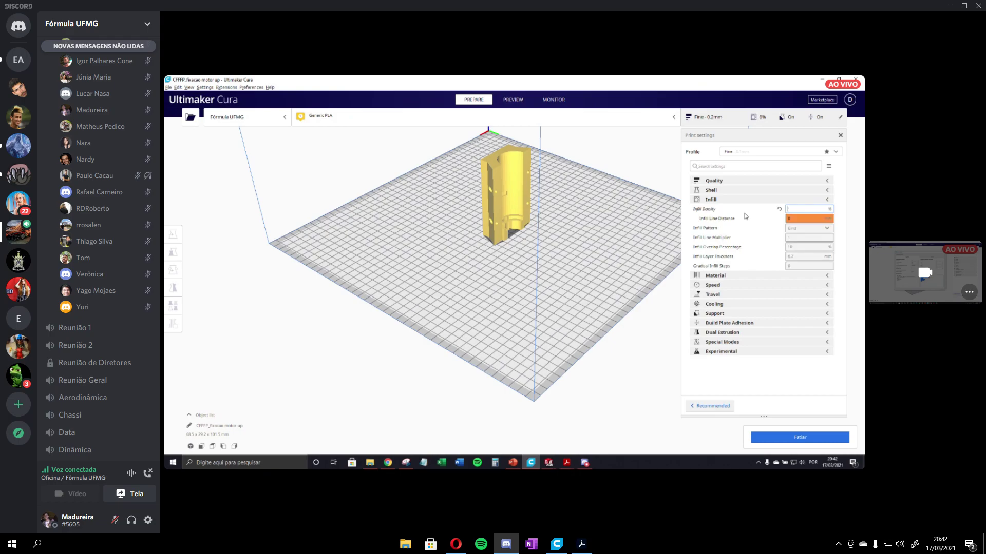
type("45")
left_click(813, 220)
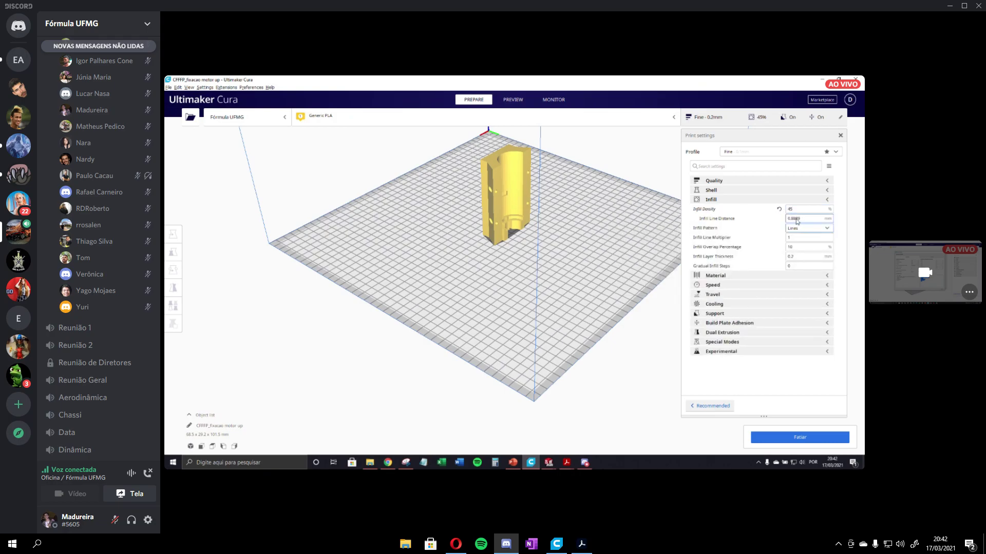
Step: Recheck the wall line count in the Shell settings and the Infill values, leaving both categories collapsed
left_click(789, 199)
left_click(817, 190)
left_click(807, 209)
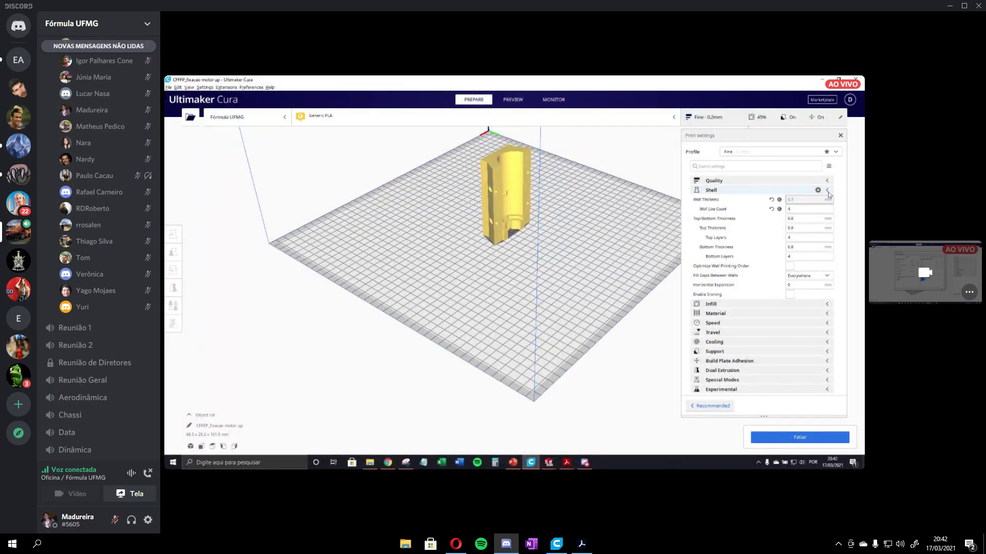
left_click(817, 190)
left_click(824, 201)
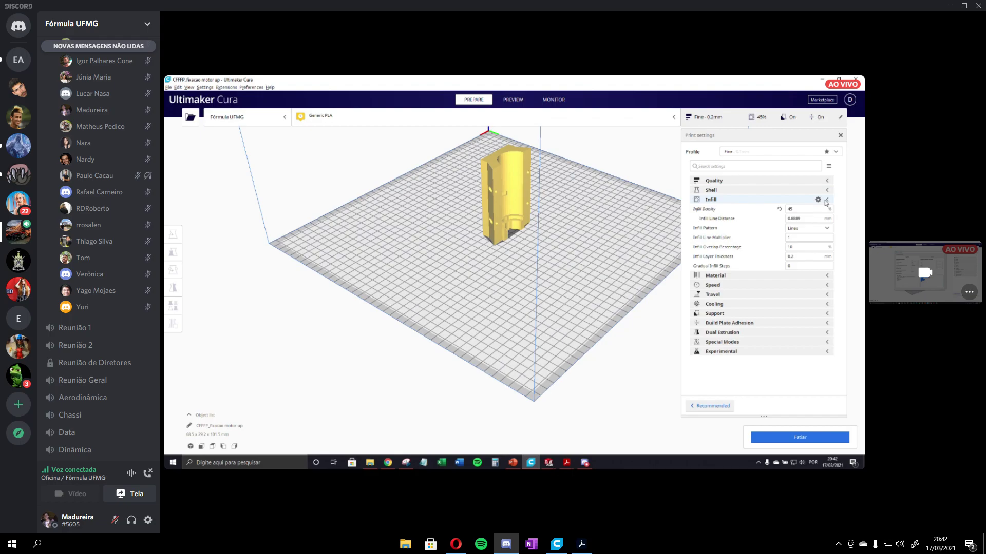
left_click(826, 200)
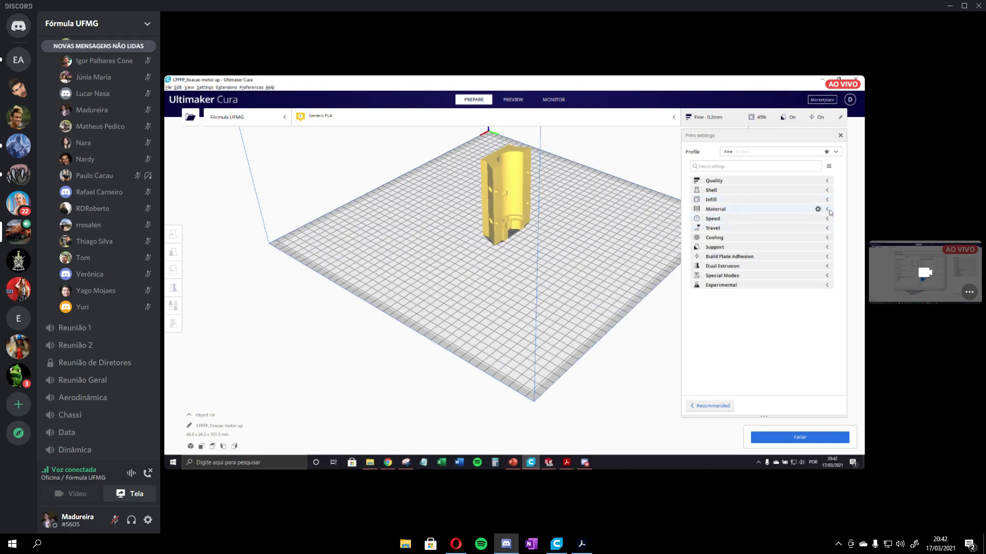
Step: Review the printing, initial layer, initial, final and build plate temperatures in the Material settings
left_click(826, 209)
double_click(804, 219)
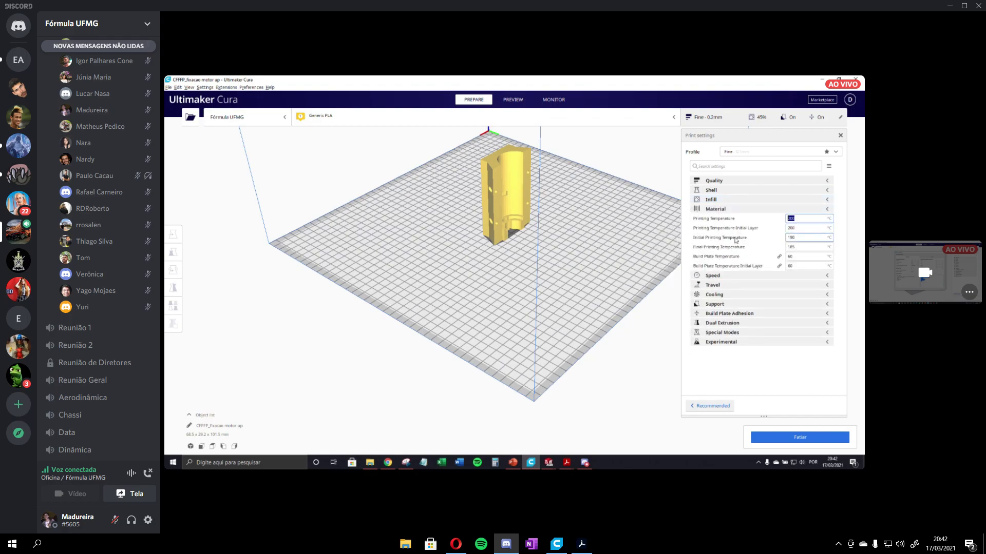
mouse_move(787, 240)
left_click(799, 227)
double_click(799, 227)
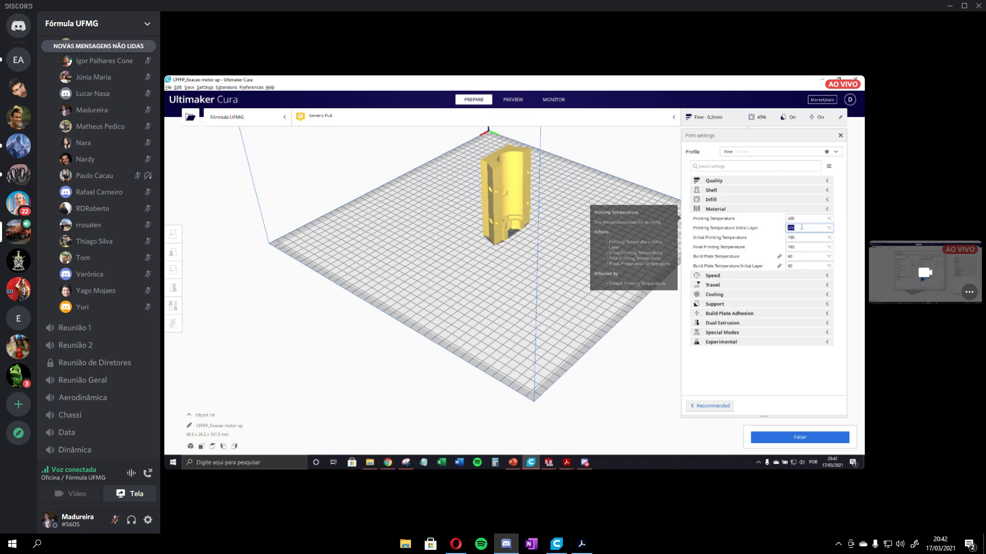
left_click(788, 228)
double_click(787, 228)
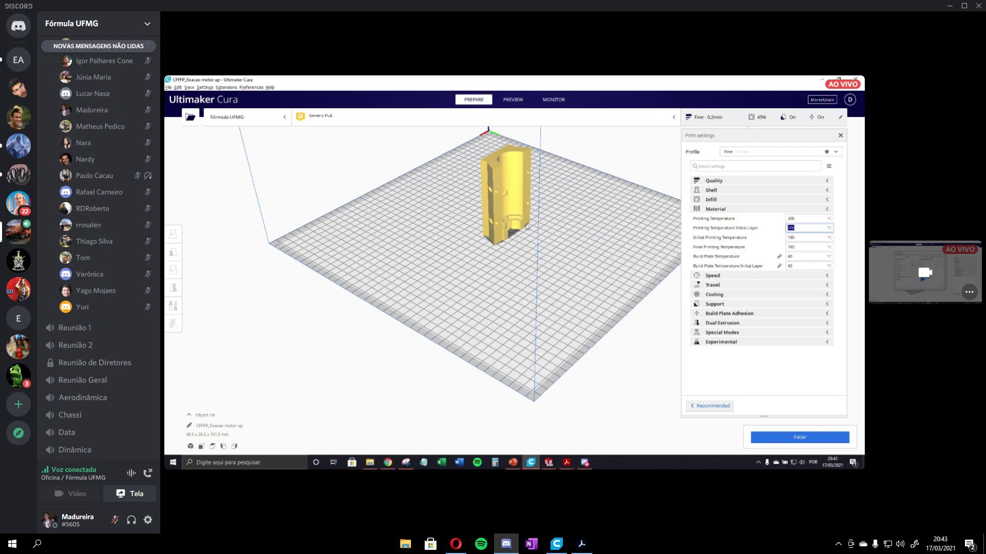
key("Tab")
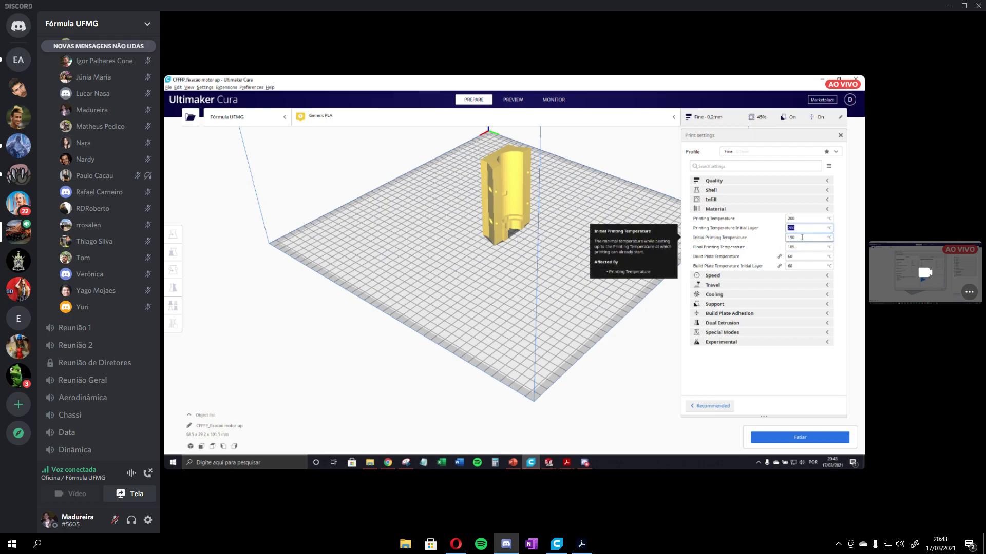
key("Tab")
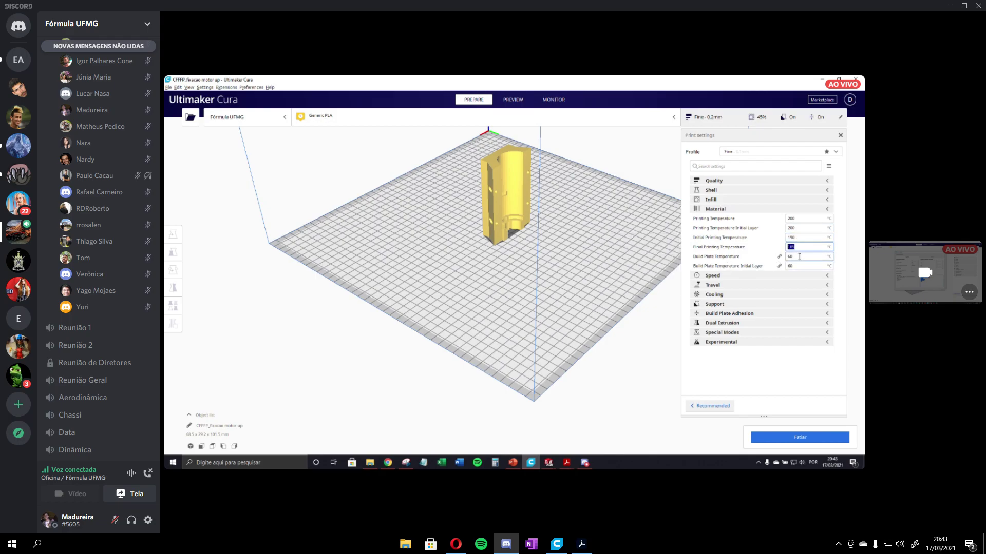
key("Tab")
Step: Check the material flow settings at the Expert visibility level and restore the Advanced level
left_click(828, 166)
left_click(816, 203)
scroll(784, 276, "down", 1)
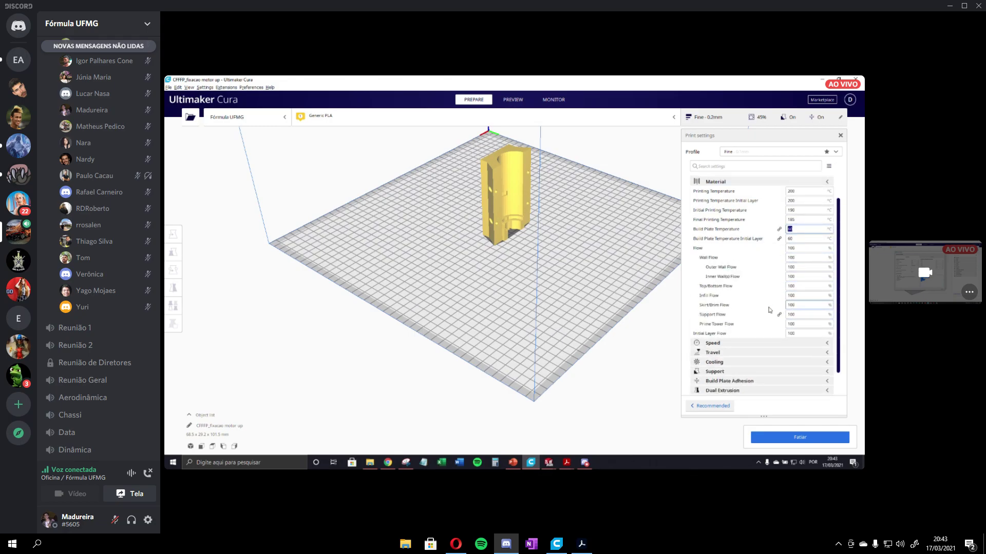
left_click(829, 166)
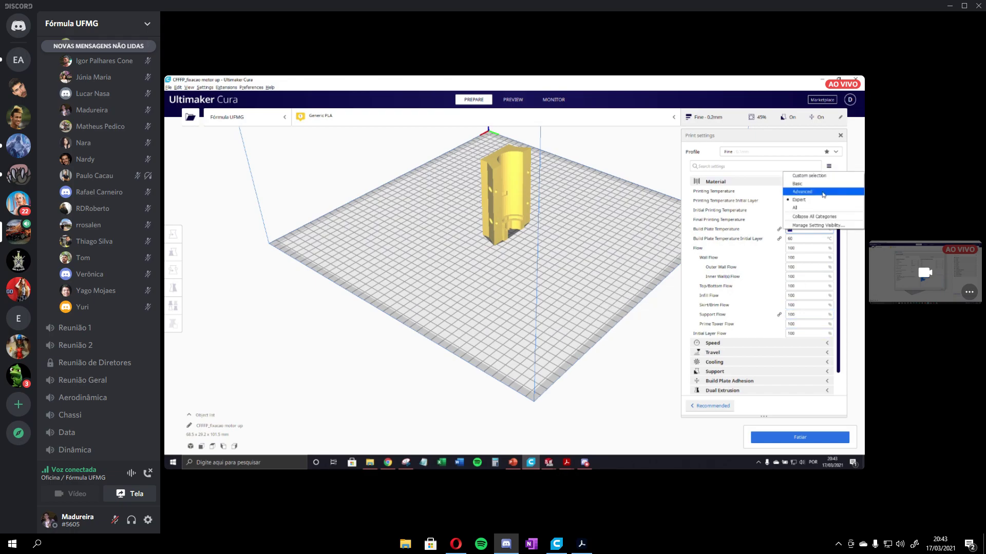
left_click(823, 193)
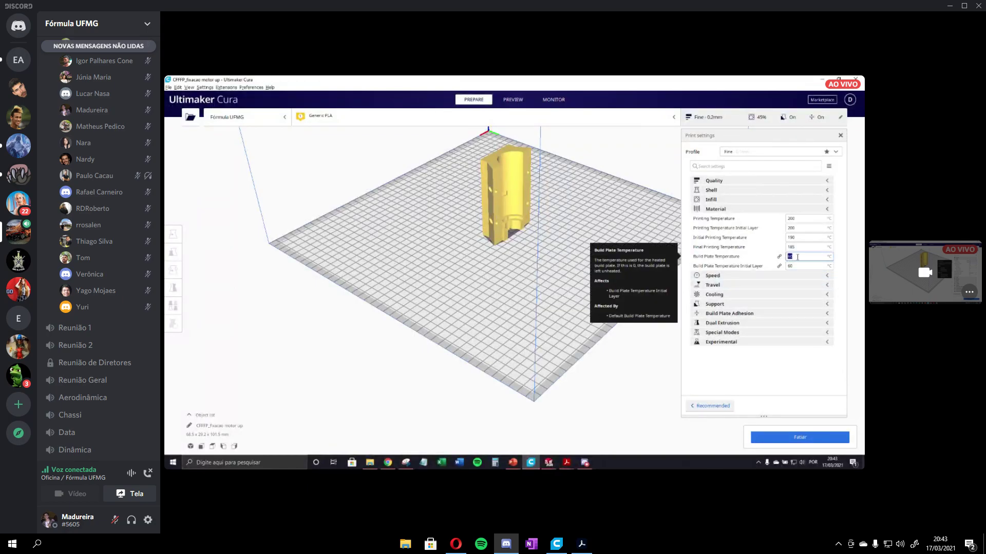
left_click_drag(784, 256, 778, 256)
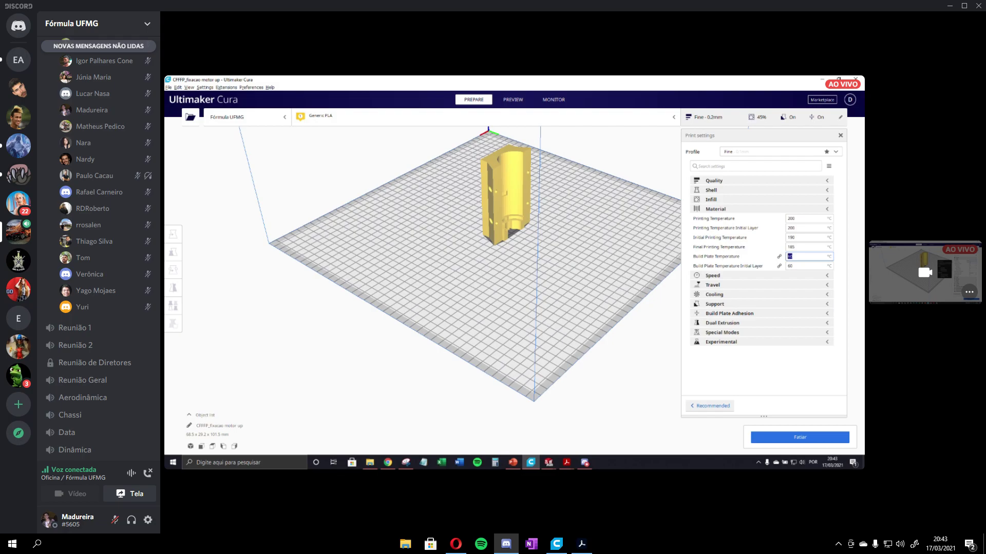
Step: Review the print, infill, wall, support and travel speeds in the Speed settings, leaving the Material and Speed categories collapsed
left_click(826, 209)
left_click(827, 219)
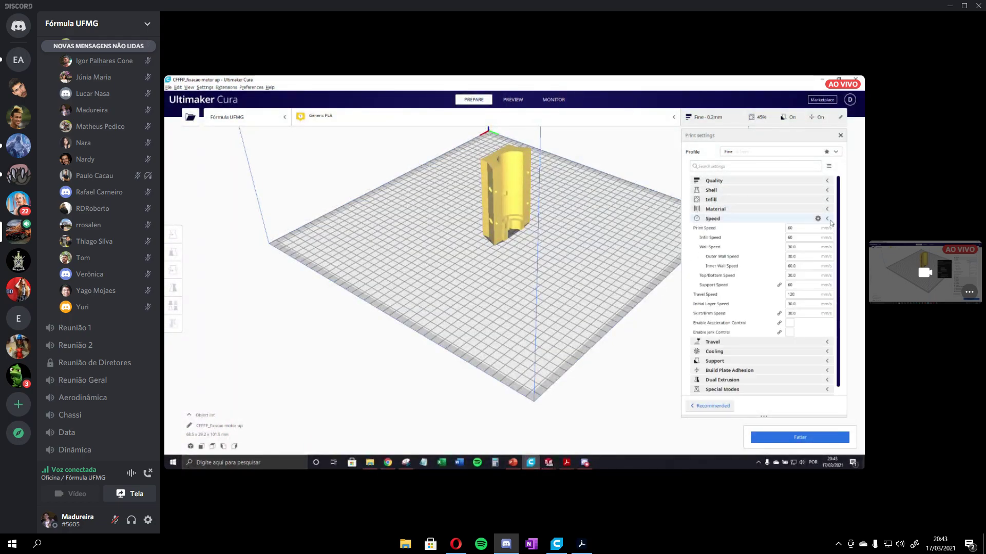
left_click(799, 227)
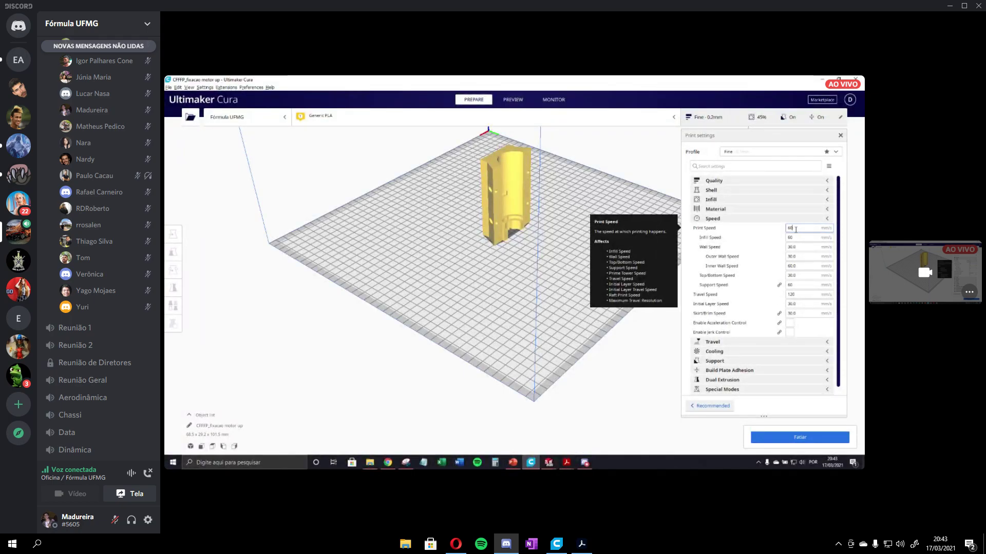
scroll(814, 237, "down", 1)
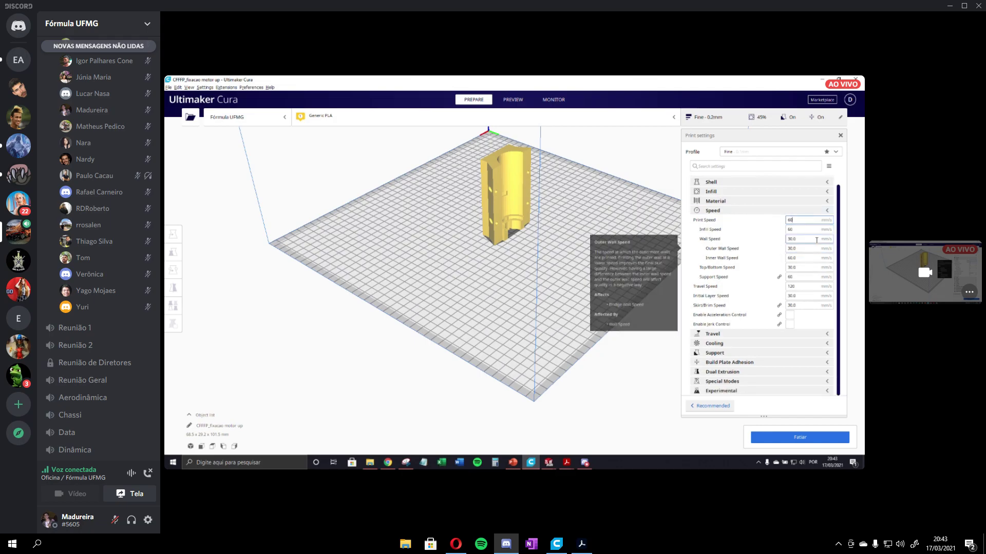
left_click_drag(795, 220, 753, 224)
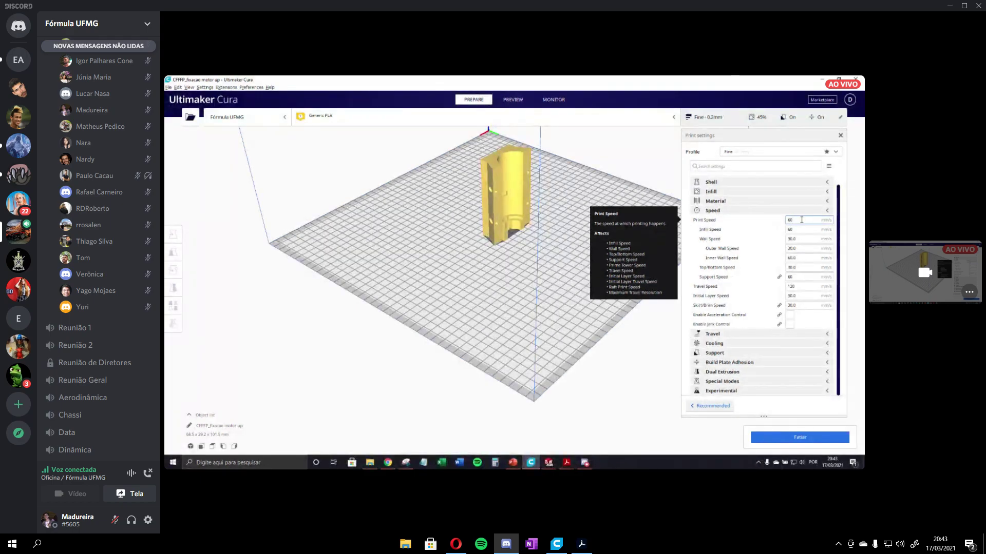
left_click_drag(801, 220, 778, 222)
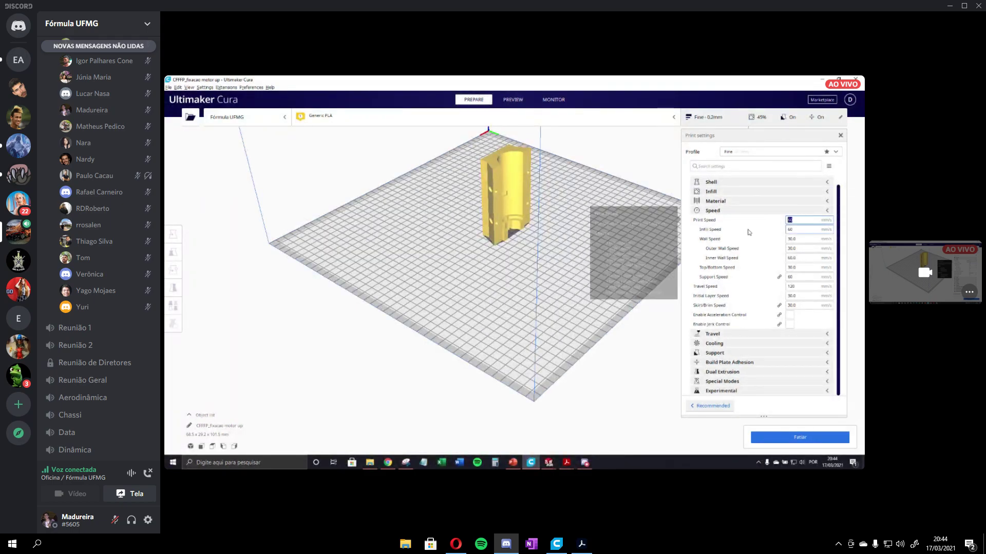
left_click(805, 221)
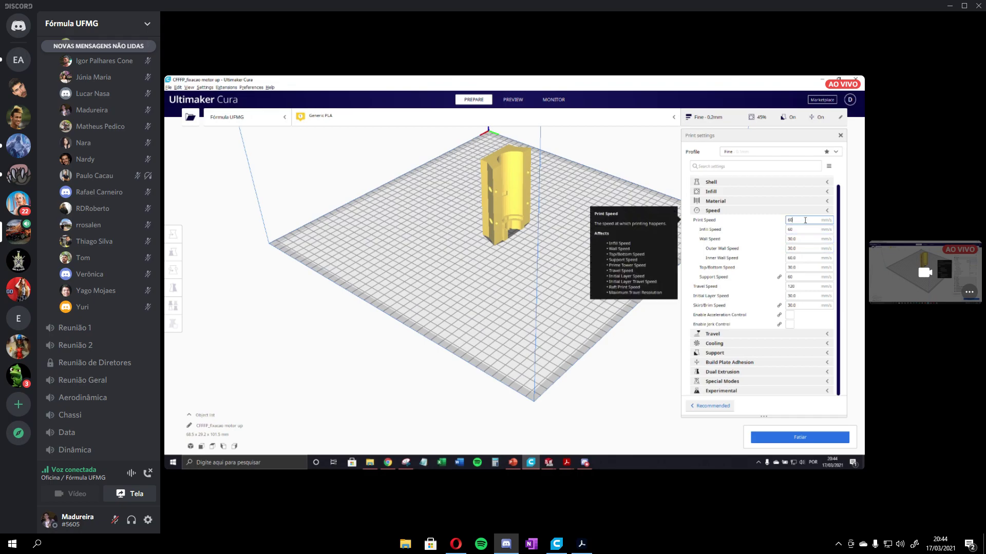
left_click_drag(800, 219, 782, 224)
left_click_drag(811, 220, 761, 224)
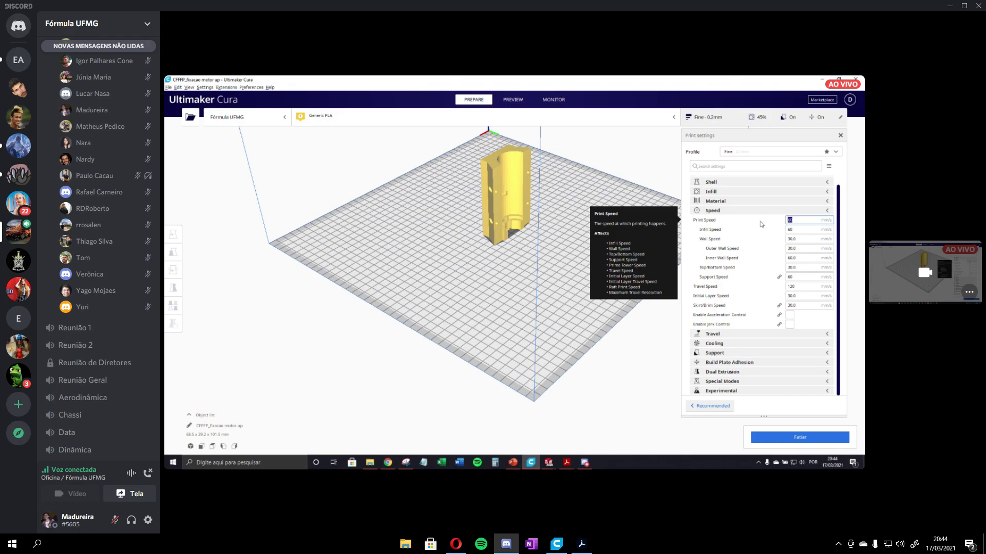
left_click(802, 227)
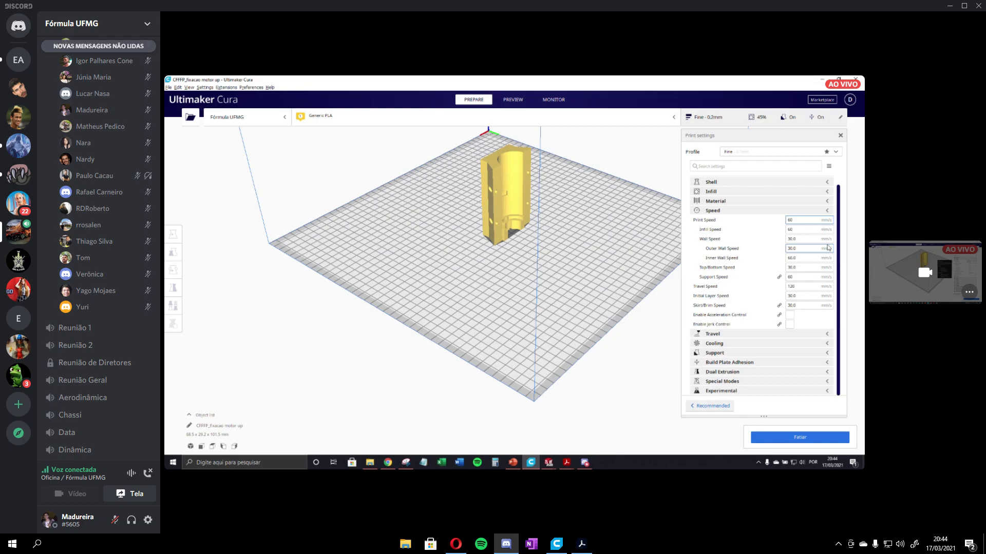
left_click(827, 211)
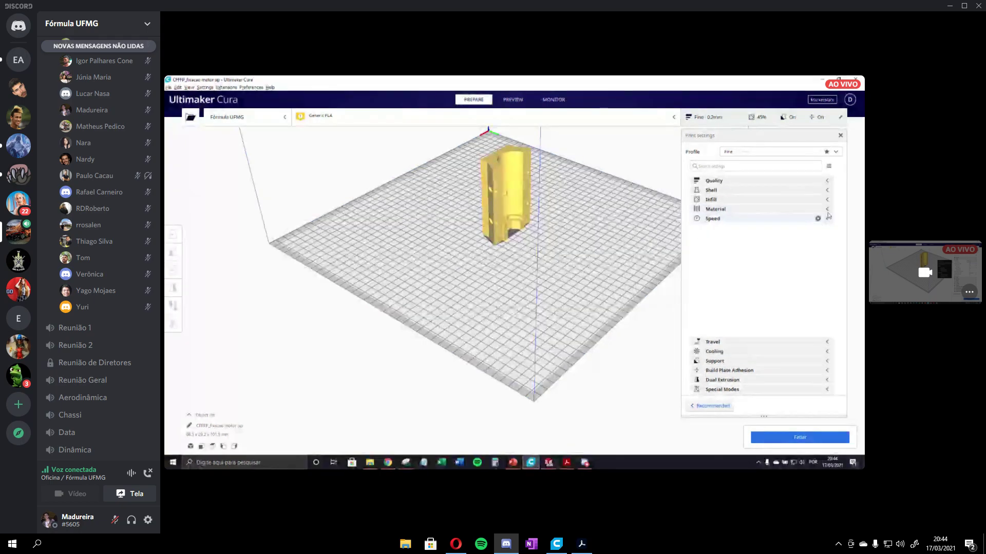
Step: Check the retraction options in the Travel settings, keeping Enable Retraction on, and review the fan values in the Cooling settings
left_click(828, 231)
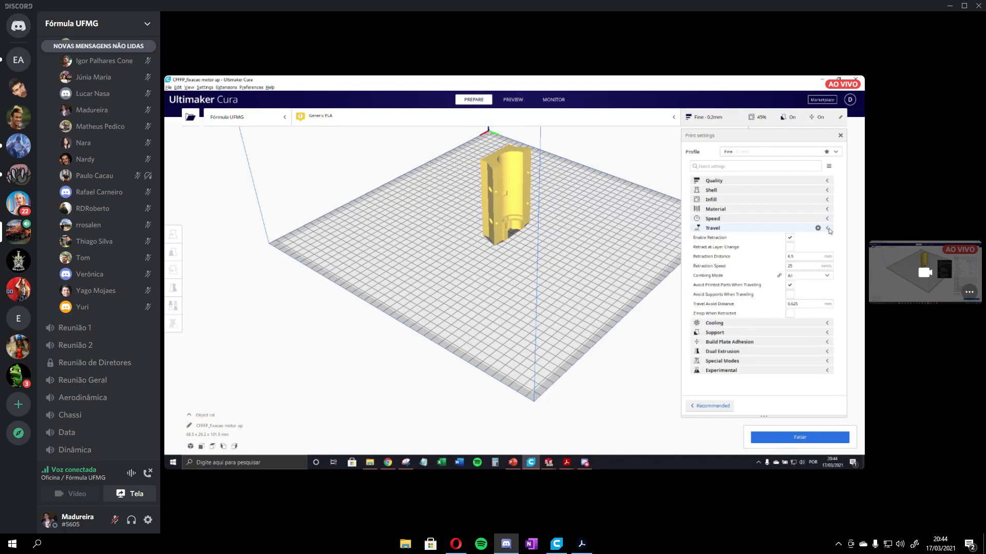
left_click(789, 237)
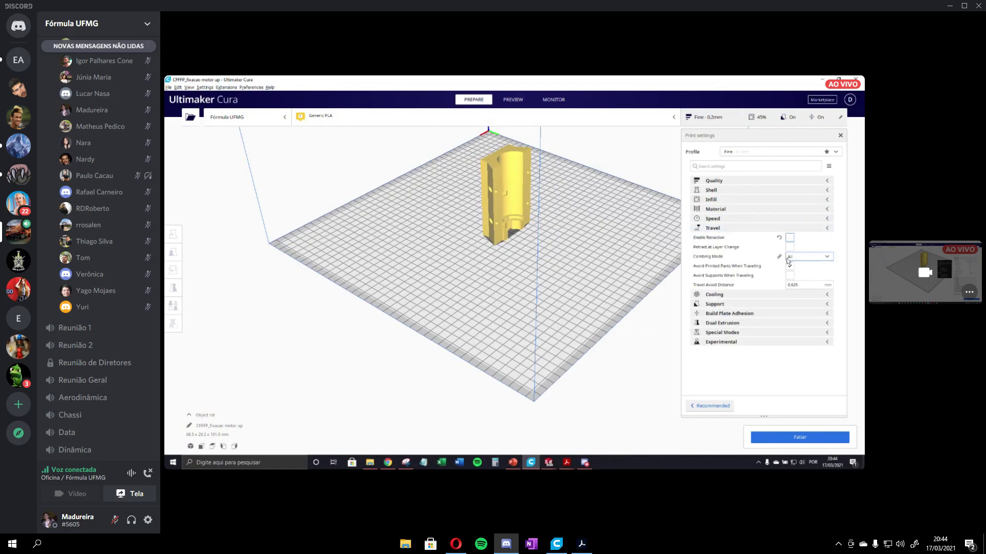
left_click(790, 239)
left_click(790, 239)
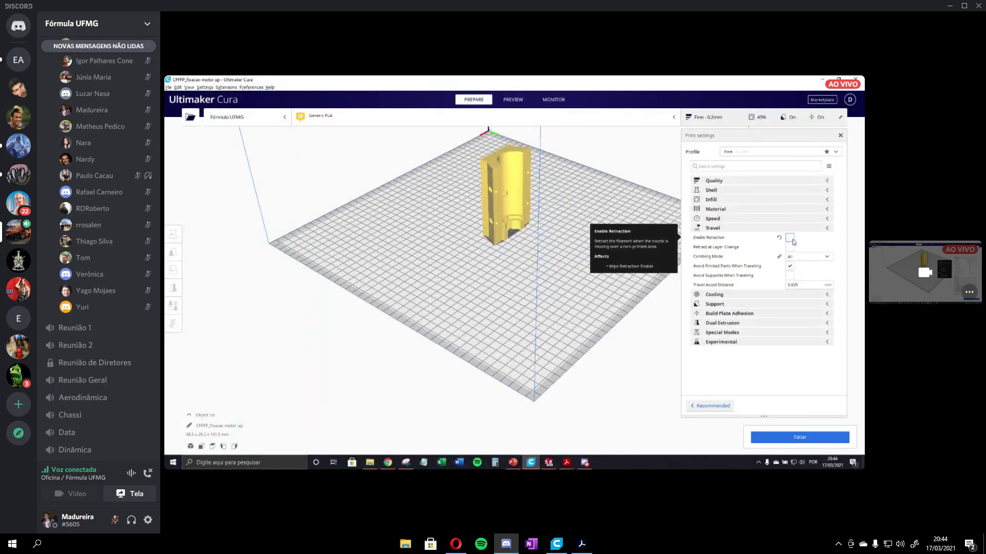
left_click(789, 238)
left_click(791, 266)
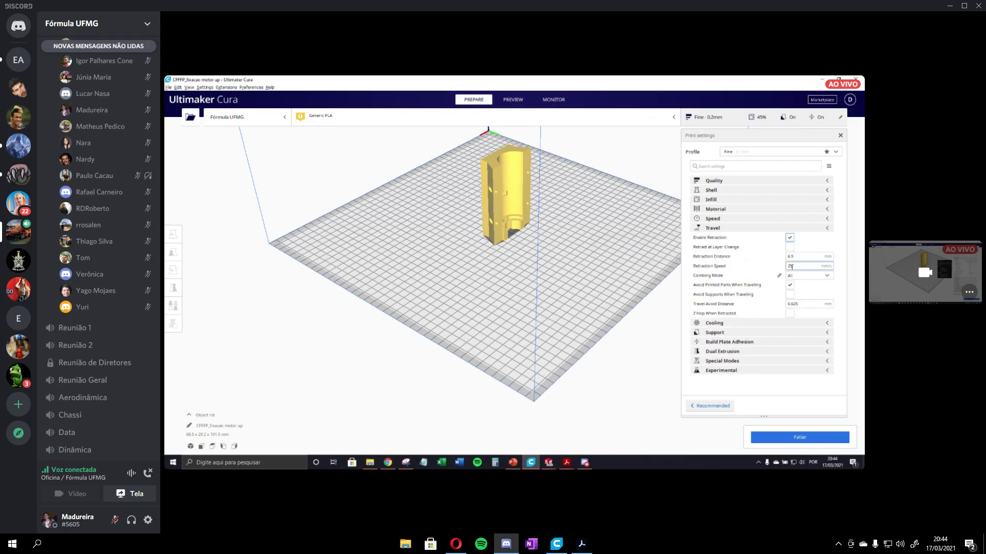
key("shift+Tab")
left_click(789, 257)
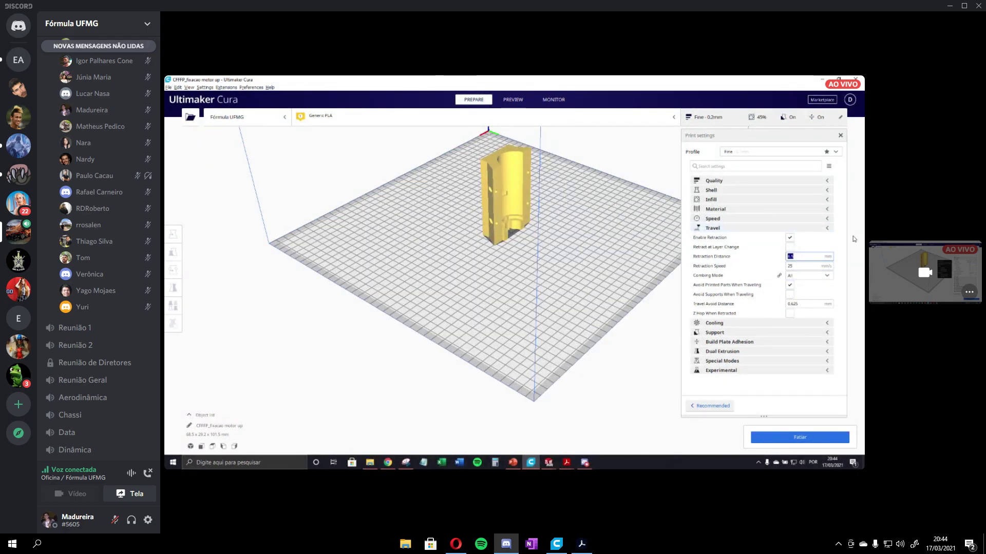
left_click(821, 228)
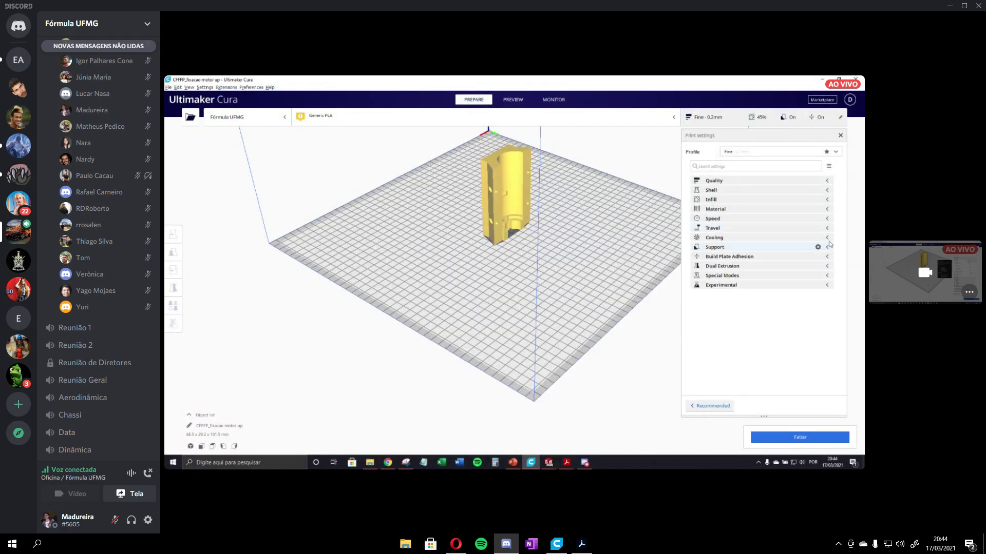
left_click(827, 238)
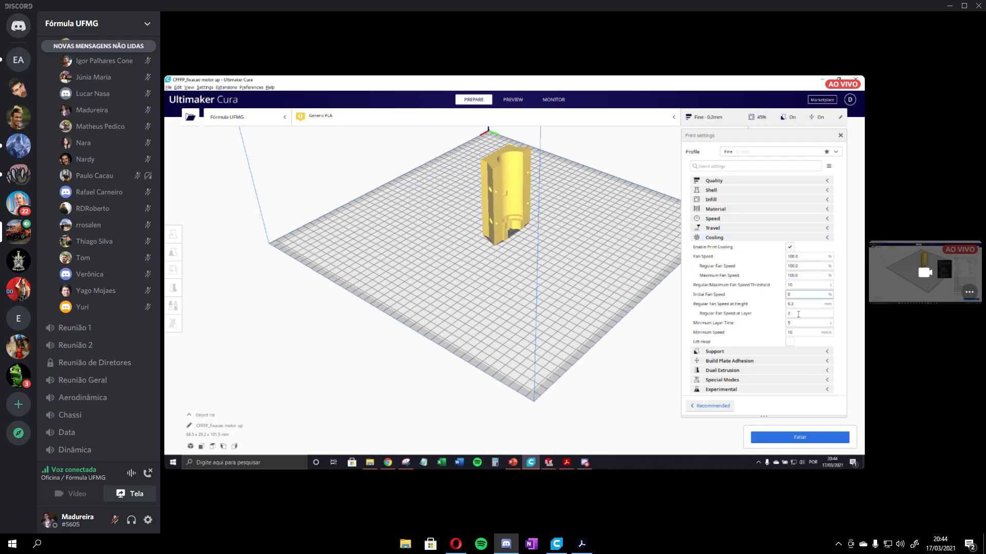
left_click(827, 238)
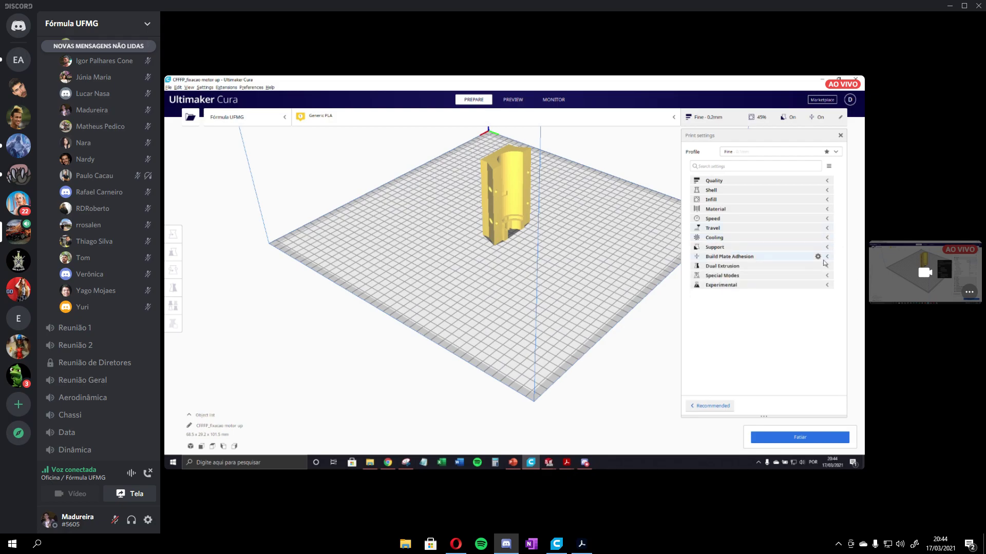
Step: Review the placement and structure options in the Support settings, keeping the support structure on Normal
left_click(826, 247)
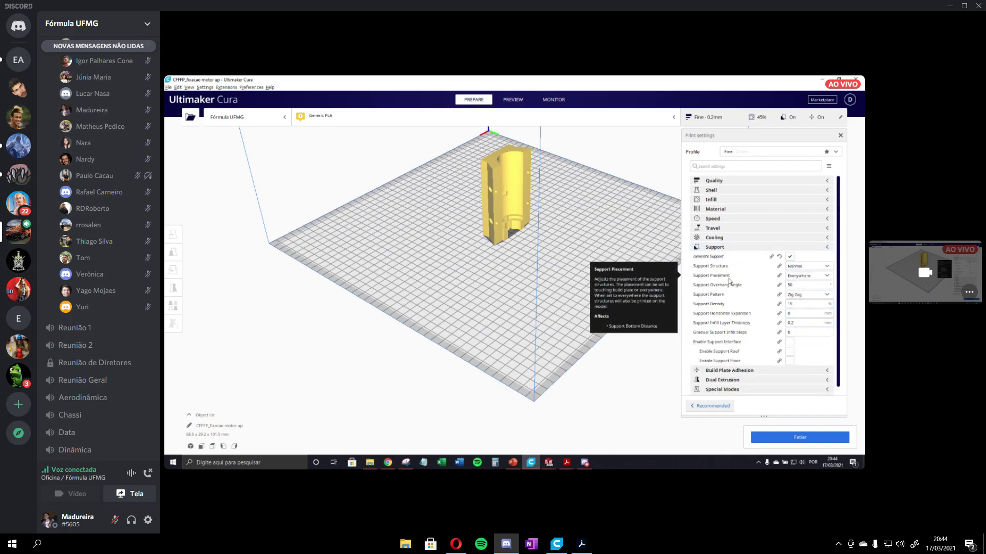
left_click(808, 277)
left_click(809, 278)
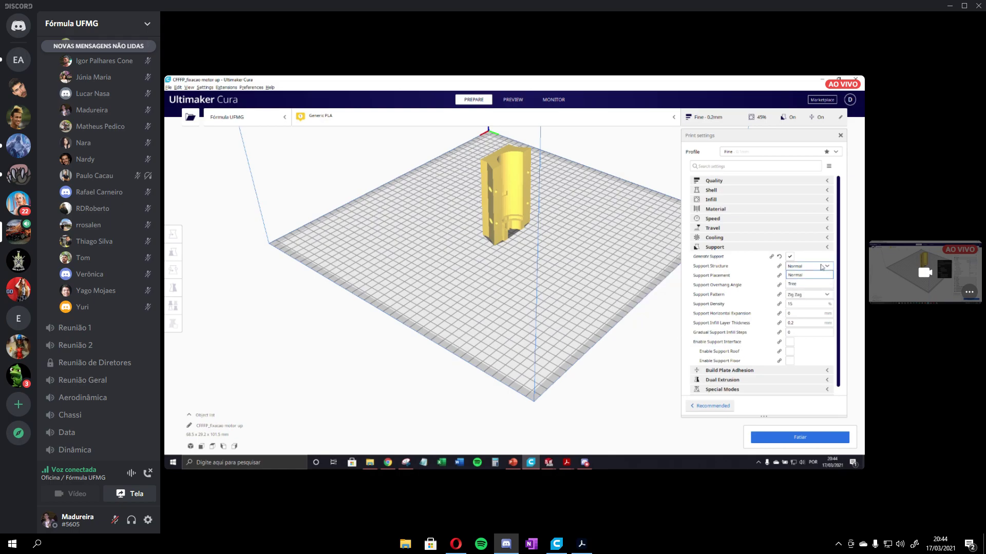
left_click(820, 267)
left_click(815, 276)
scroll(527, 232, "up", 3)
scroll(527, 232, "down", 4)
scroll(558, 149, "up", 1)
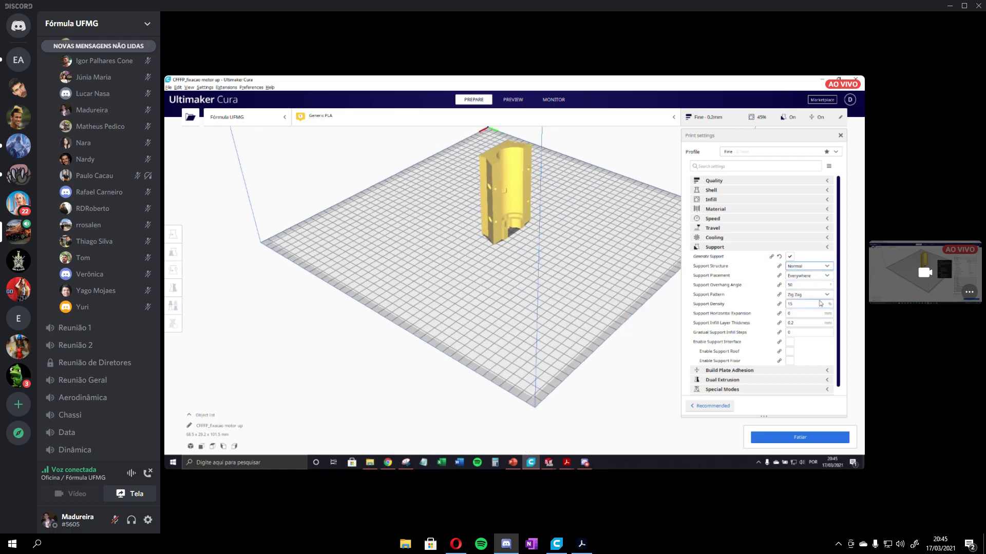
Step: Keep the support pattern on Zig Zag, check the support density and gradual infill steps, and turn on Enable Support Roof
left_click(816, 294)
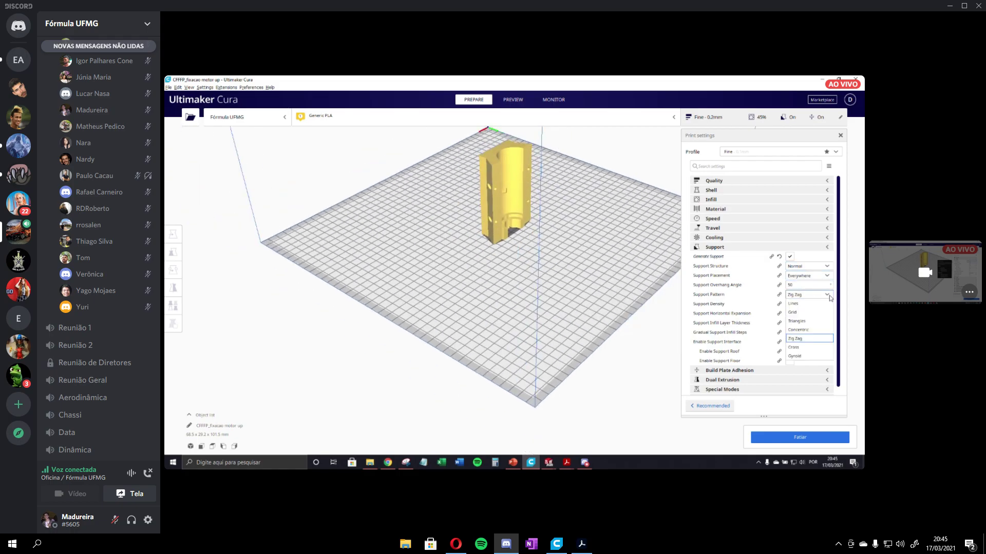
left_click(813, 339)
scroll(807, 322, "down", 1)
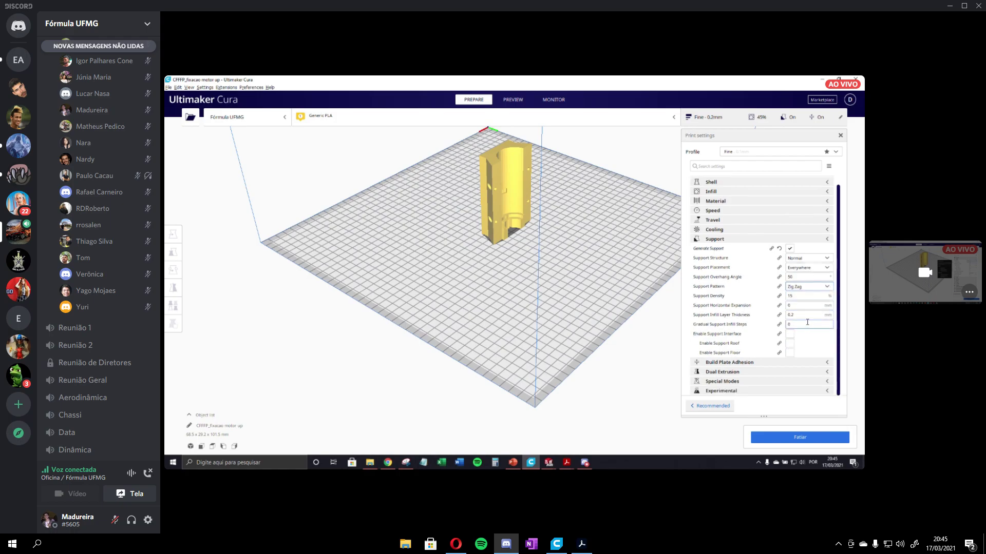
double_click(793, 296)
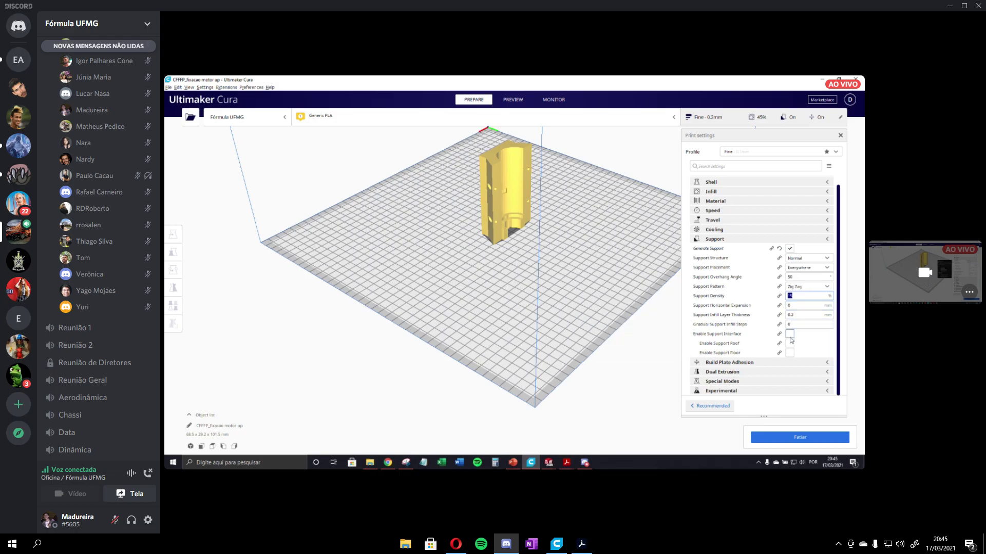
left_click(798, 324)
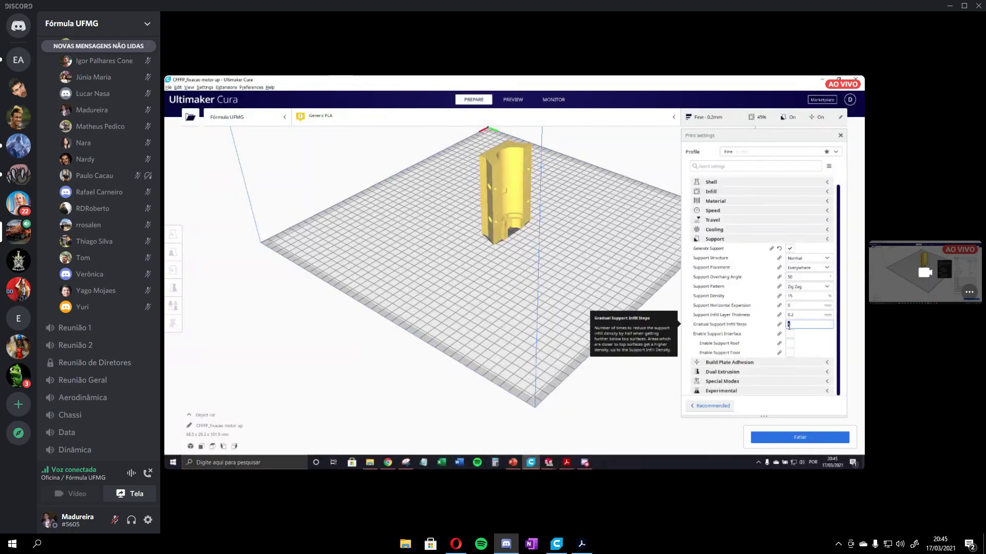
left_click(790, 343)
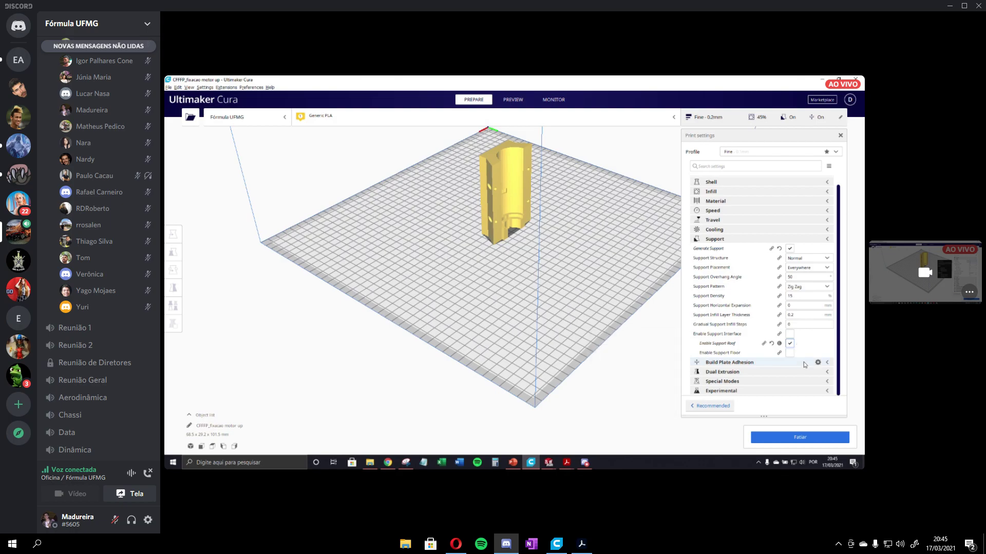
Step: Examine the adhesion type options in the Build Plate Adhesion settings, keeping Brim
left_click(779, 362)
scroll(780, 362, "down", 1)
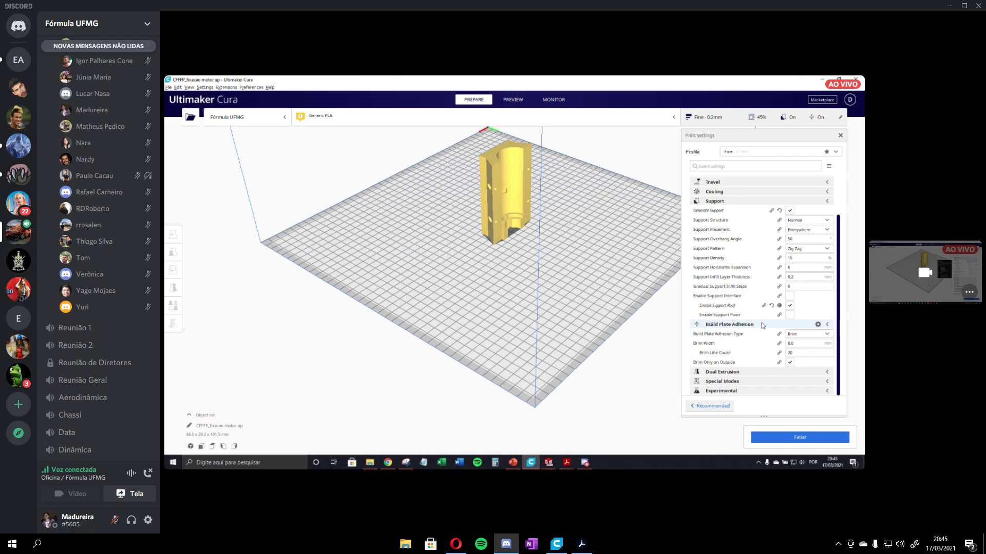
left_click(827, 335)
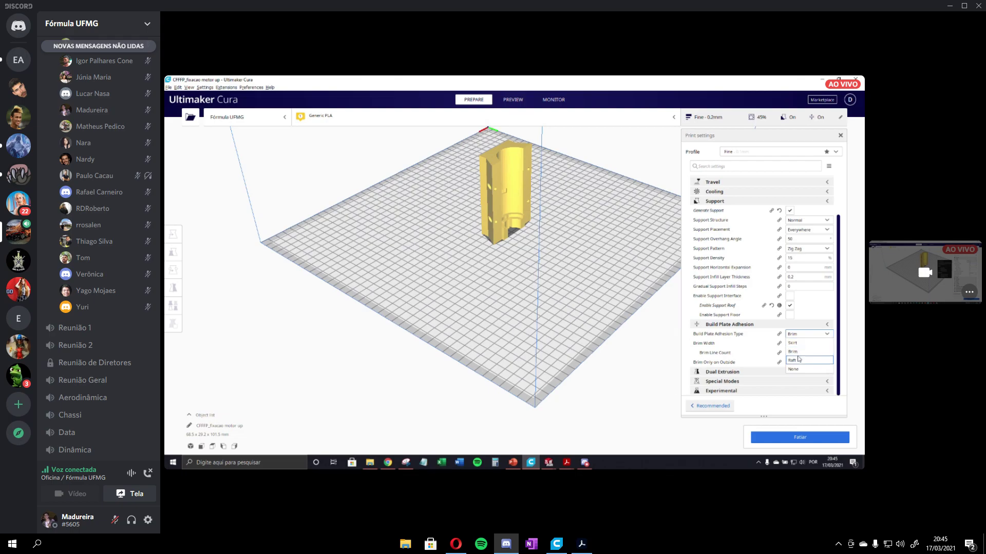
left_click(828, 335)
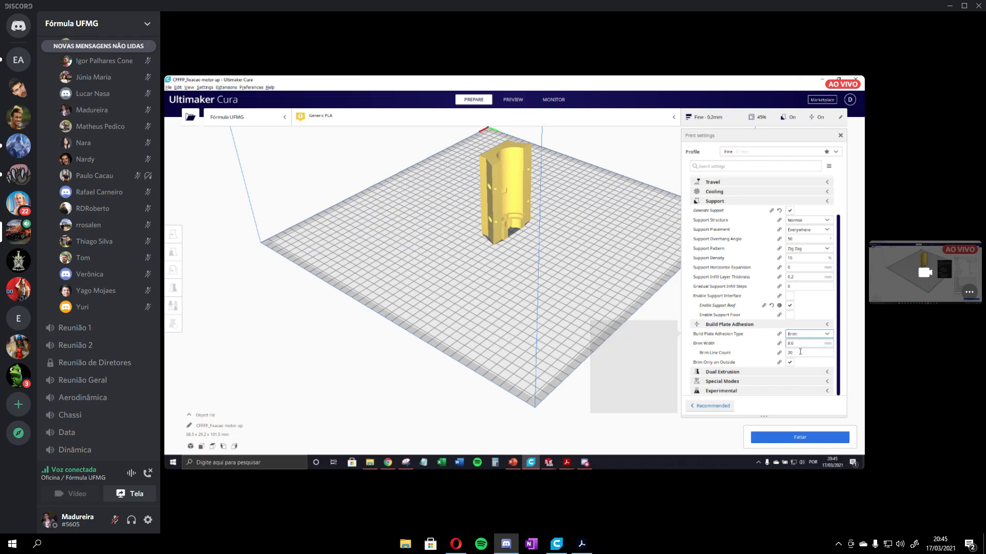
Step: Check the Print Sequence options in the Special Modes settings, keeping All at Once, and collapse all expanded categories
left_click(738, 382)
scroll(754, 369, "down", 1)
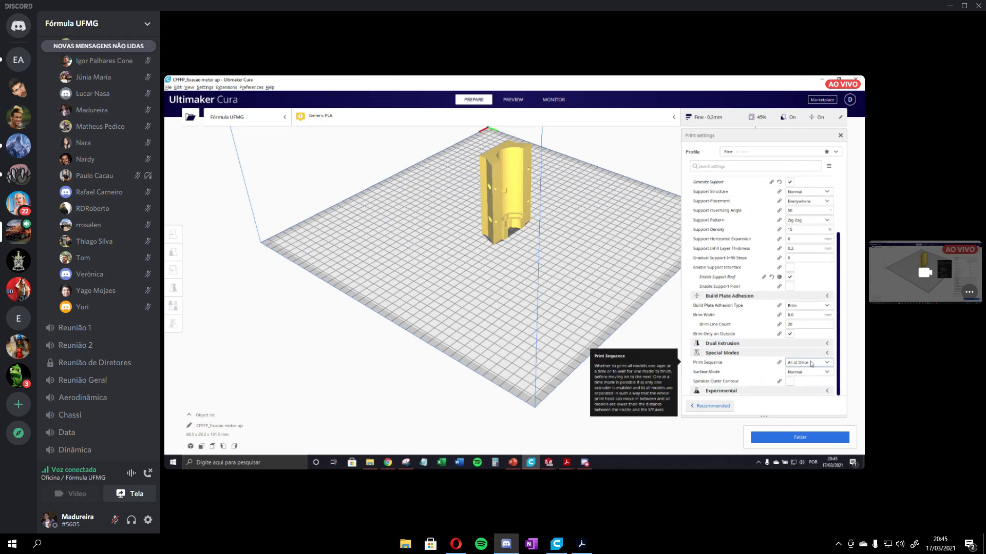
left_click(826, 362)
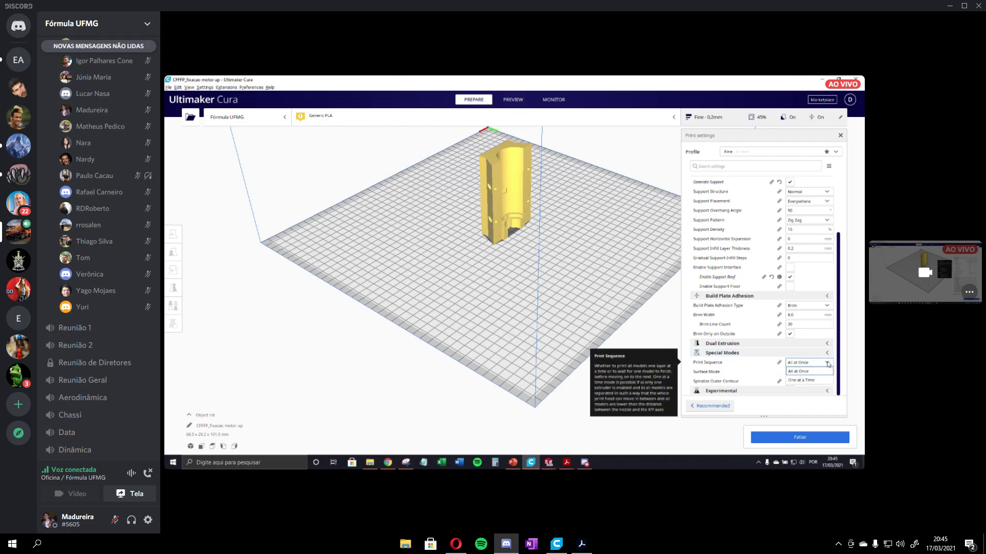
left_click(827, 364)
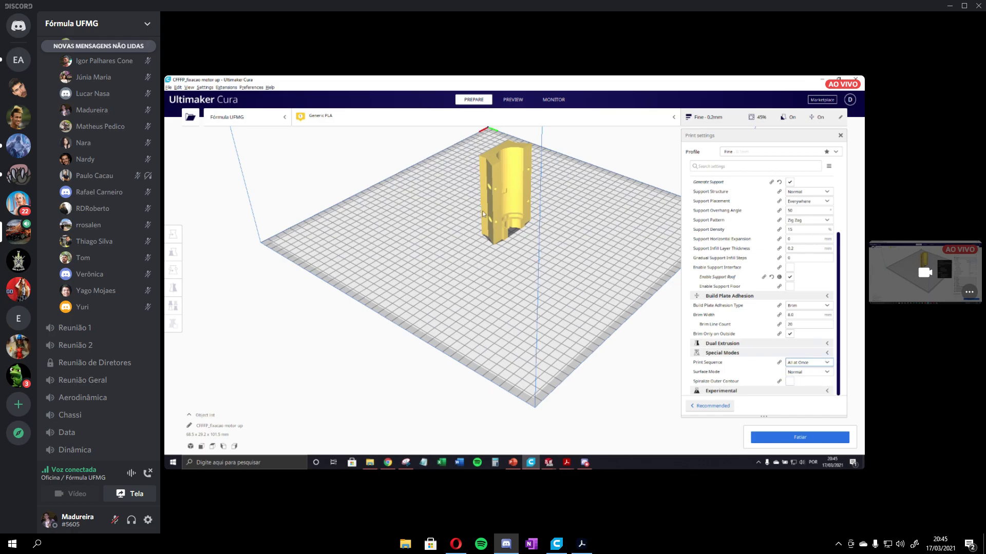
scroll(826, 369, "up", 2)
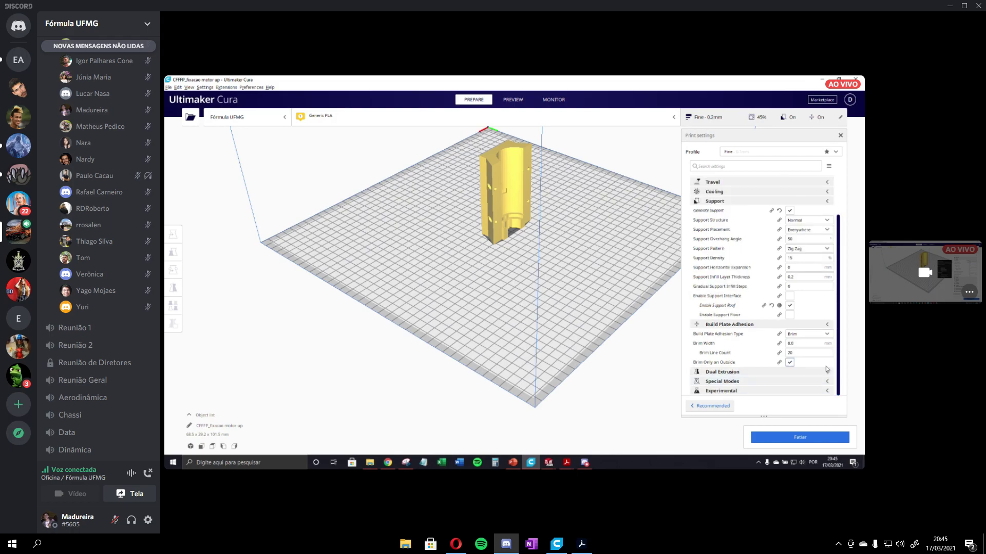
scroll(828, 349, "up", 3)
scroll(827, 341, "down", 3)
scroll(827, 338, "up", 3)
left_click(826, 242)
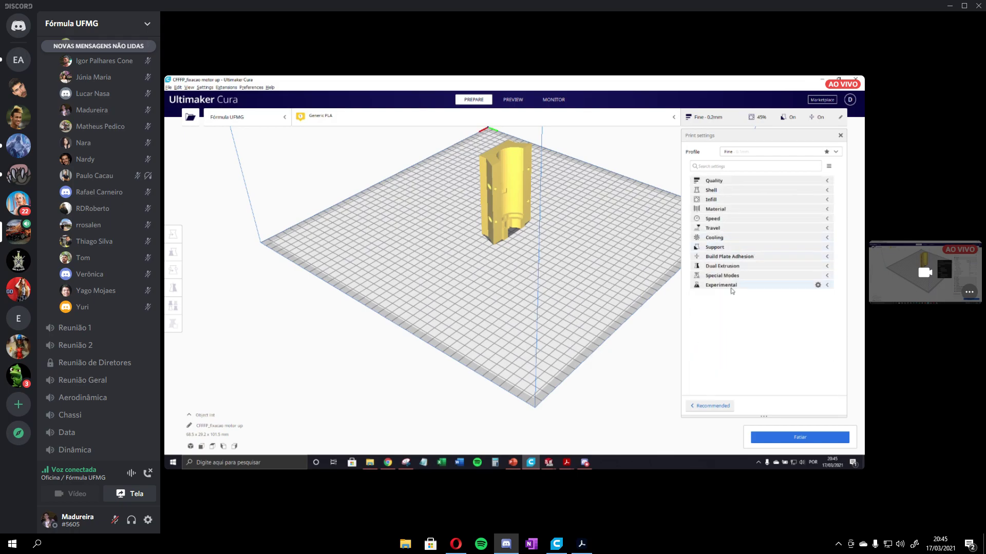
scroll(563, 293, "up", 3)
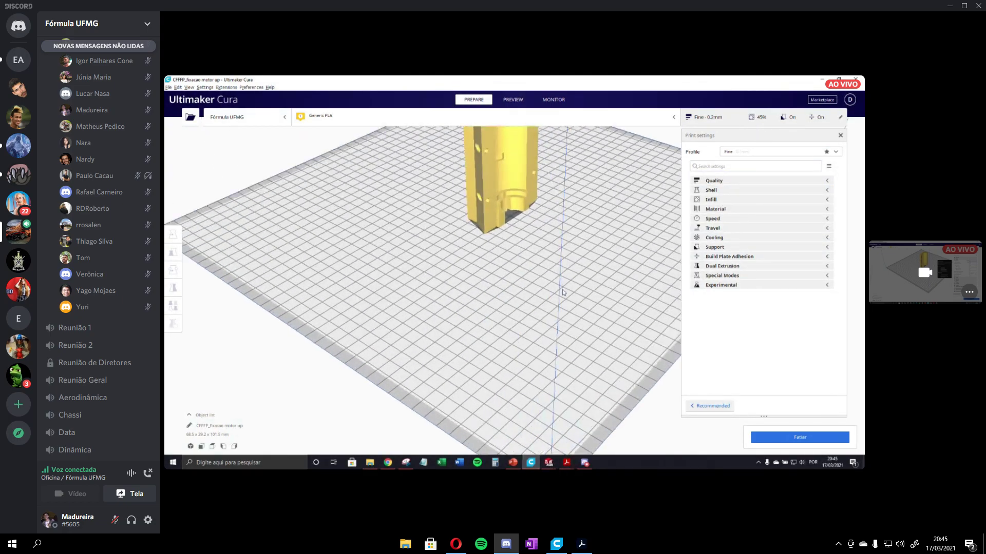
scroll(563, 293, "down", 5)
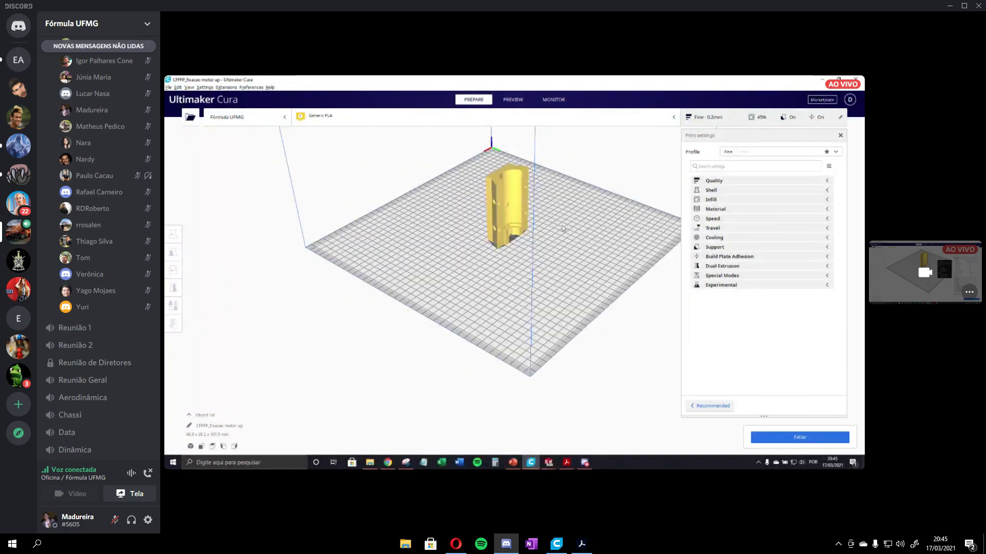
Step: Slice the motor mount, open its layer preview, and close the print settings
scroll(539, 221, "up", 5)
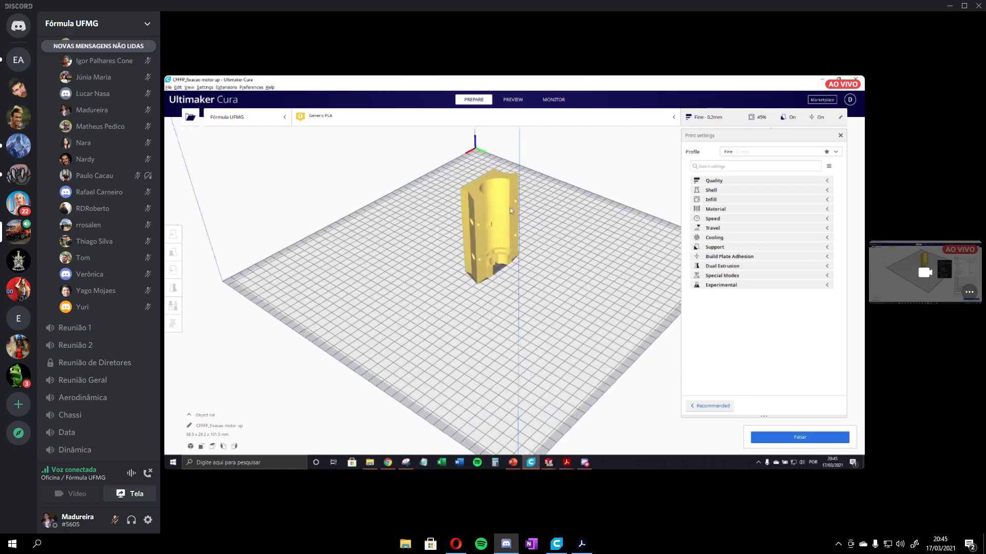
scroll(510, 210, "up", 3)
middle_click_drag(498, 201, 512, 298)
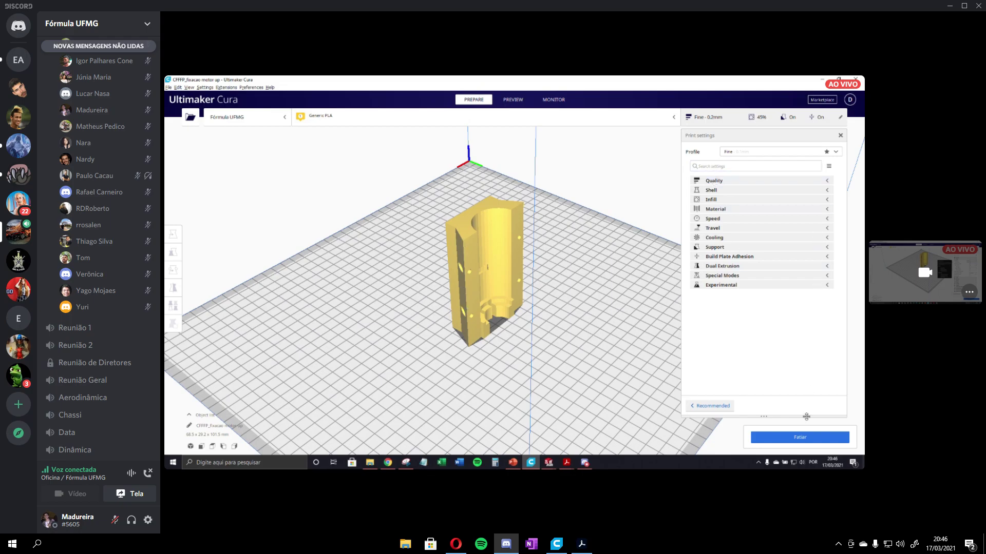
left_click(775, 437)
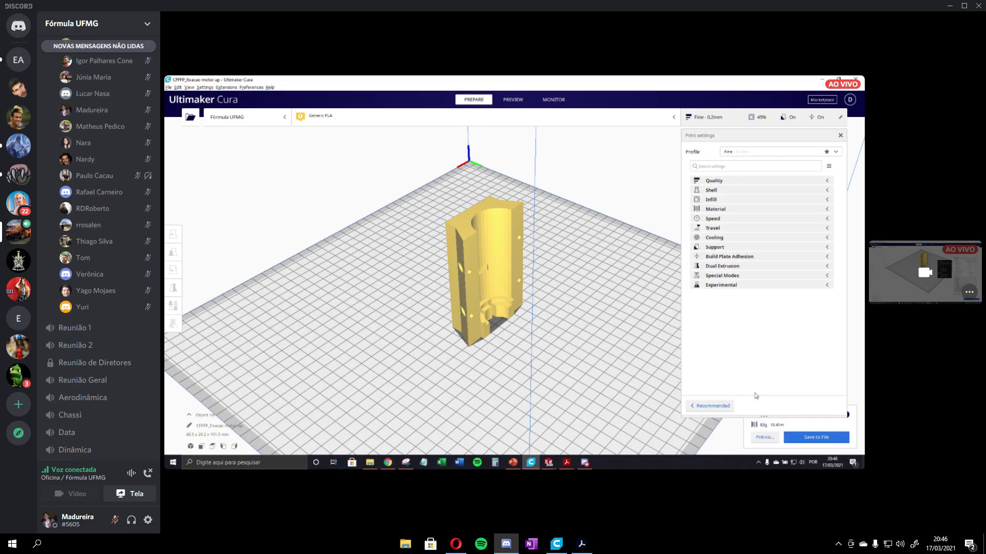
left_click(765, 438)
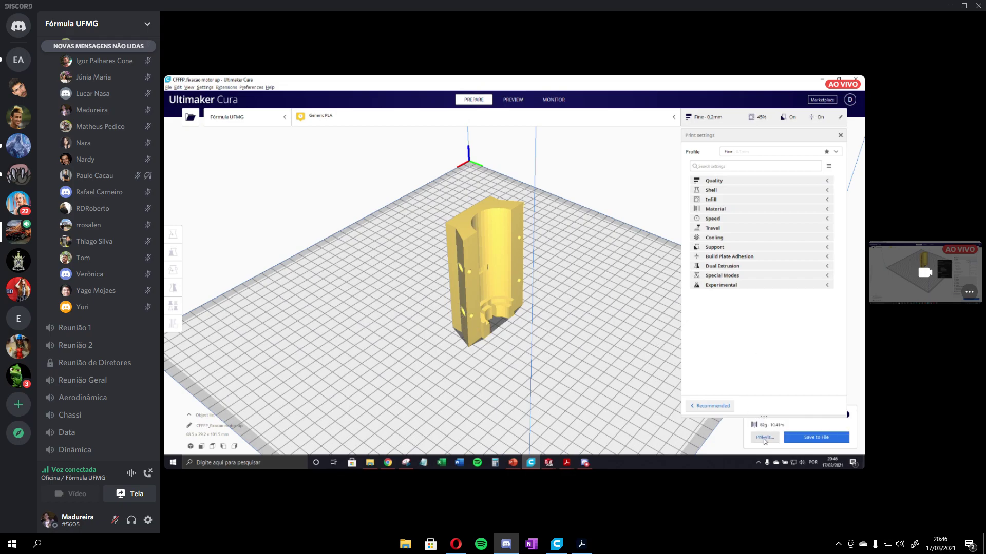
left_click(840, 136)
right_click_drag(530, 346, 540, 337)
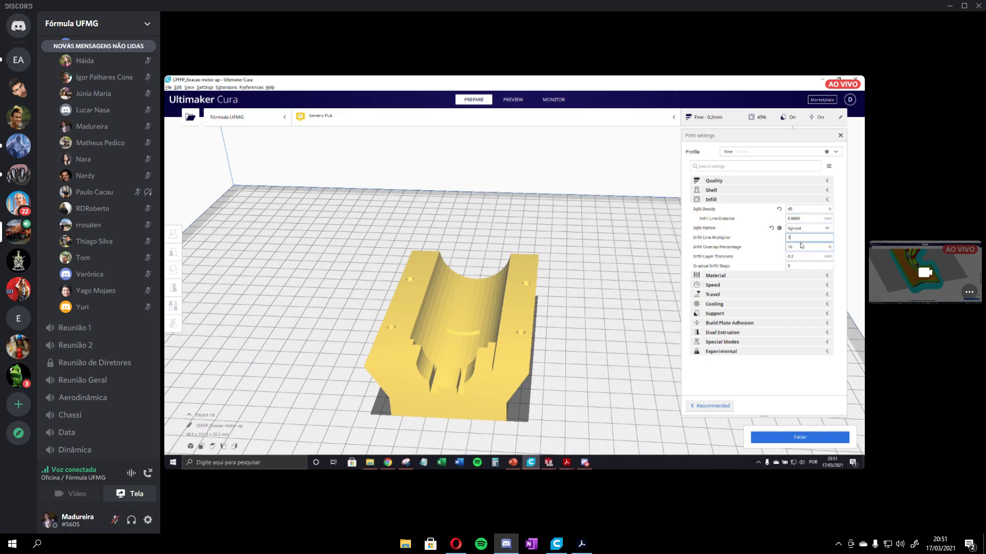
Step: Set the infill pattern to Grid, close the print settings, and slice the part
left_click(806, 228)
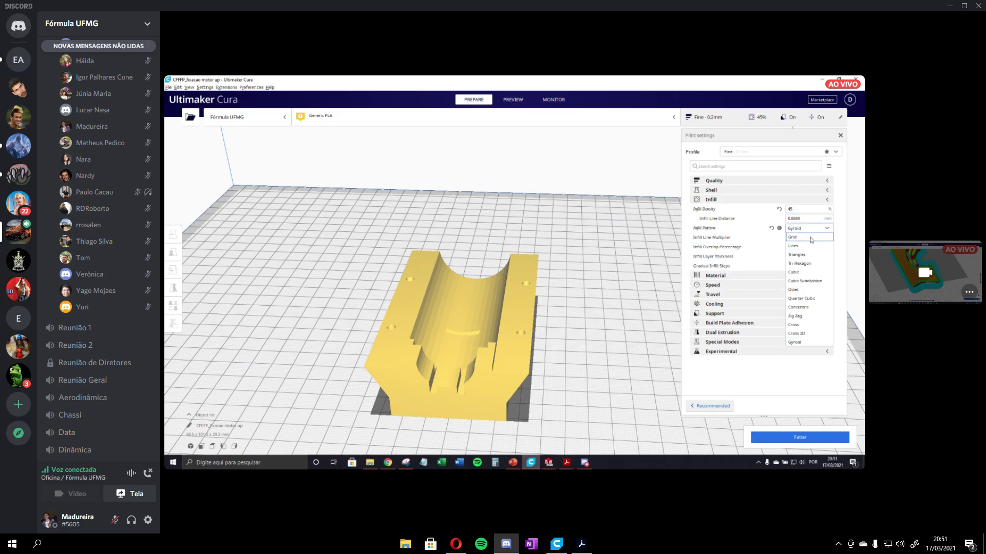
left_click(801, 236)
left_click(817, 200)
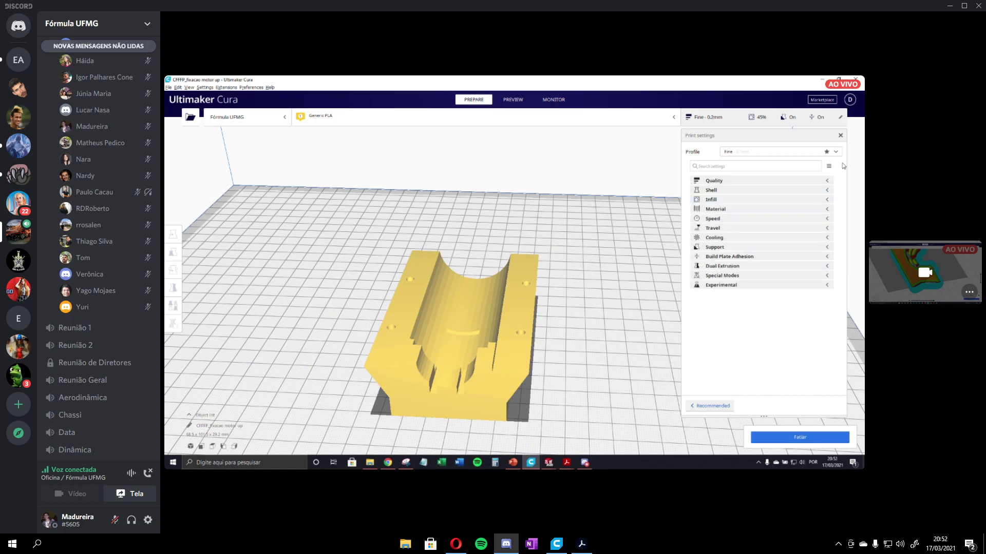
left_click(840, 136)
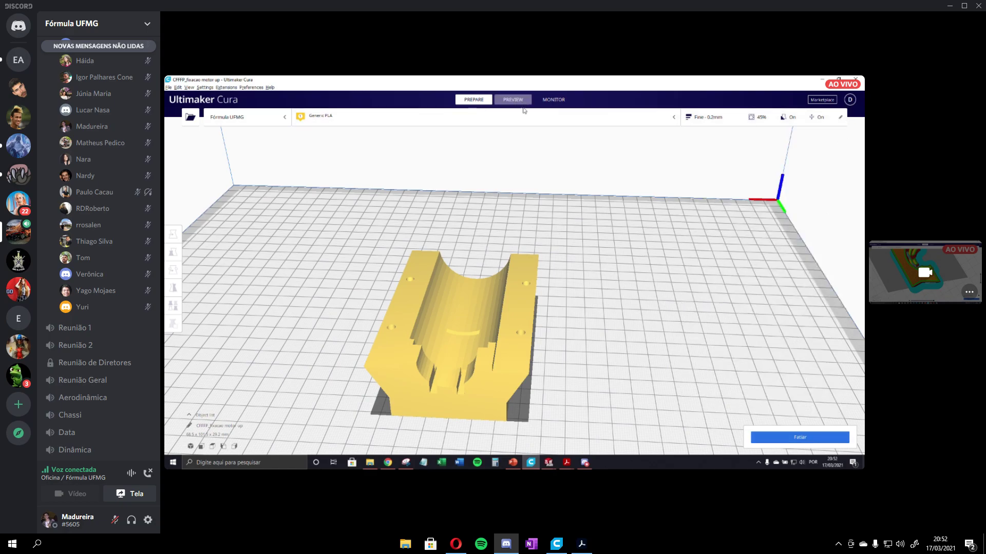
left_click(800, 438)
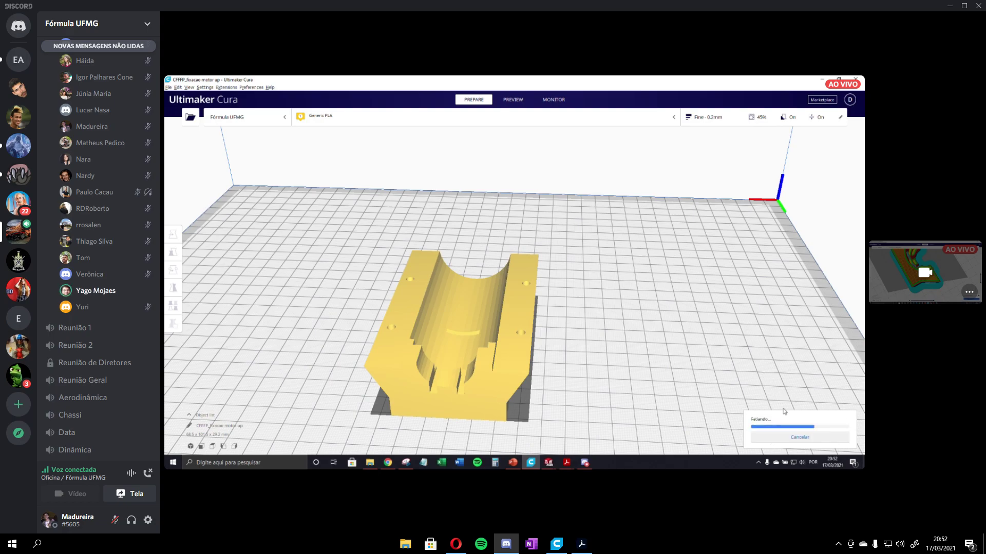
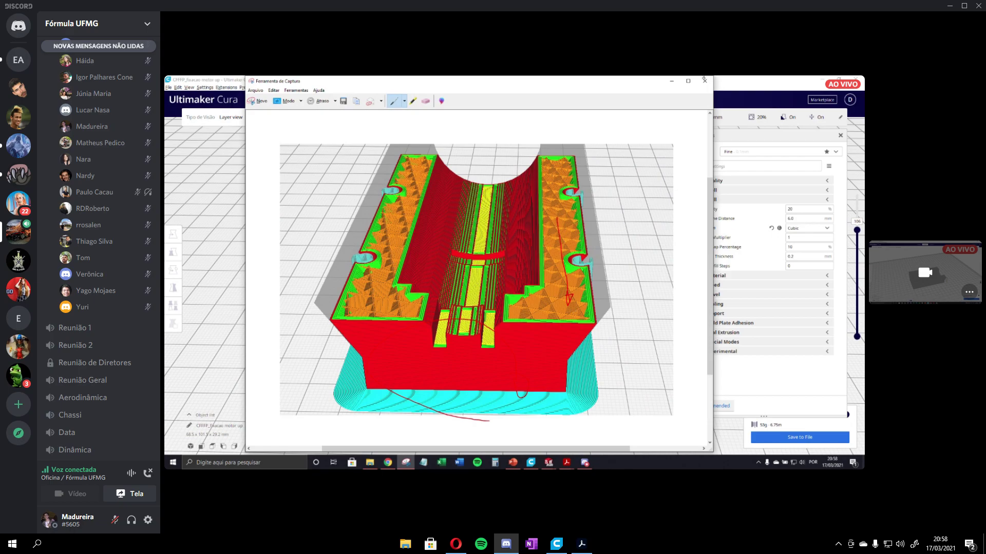
Step: Return to Cura's layer preview, display the part up to its top layer, and close the print settings
left_click(671, 81)
scroll(543, 309, "up", 3)
scroll(533, 319, "down", 5)
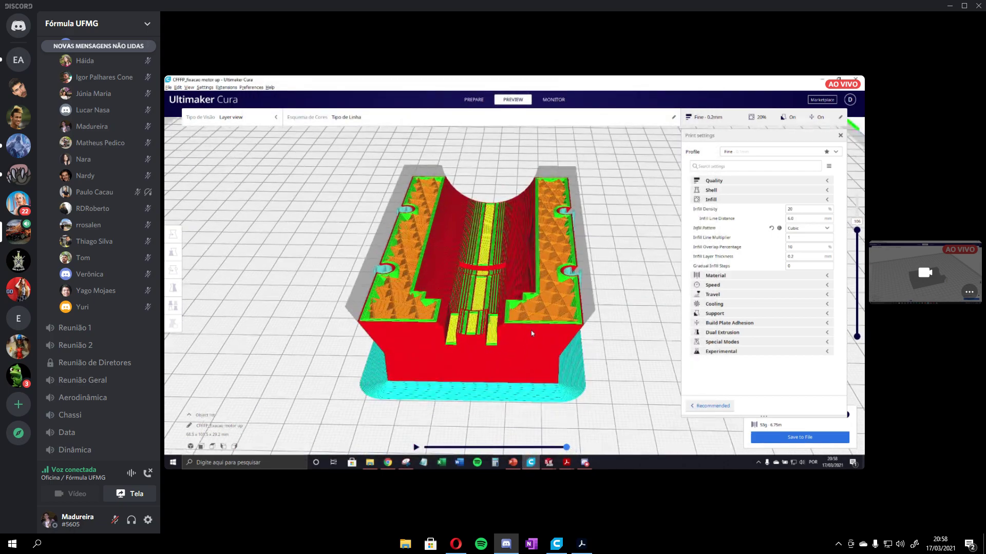
right_click(537, 323)
left_click_drag(856, 231, 855, 190)
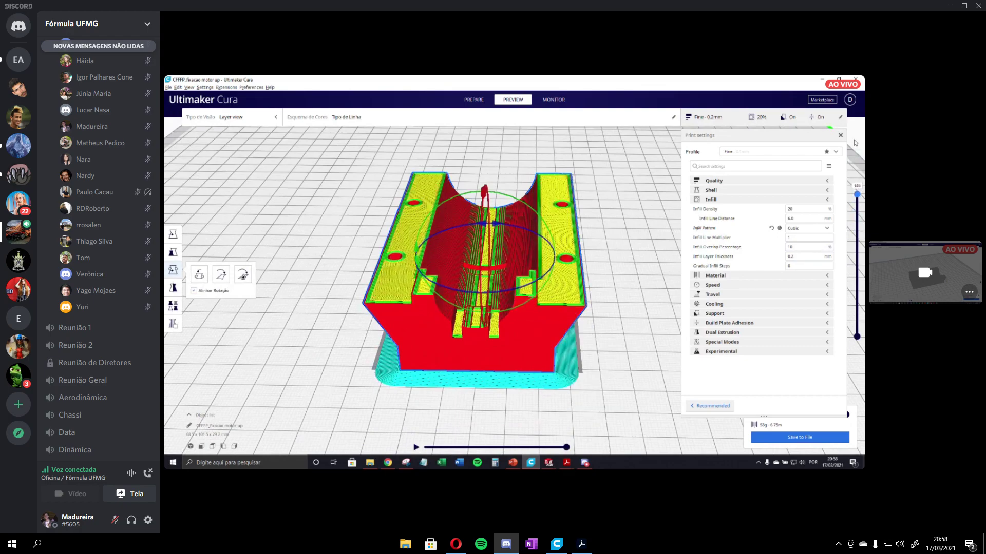
left_click(841, 135)
left_click(807, 166)
left_click(539, 289)
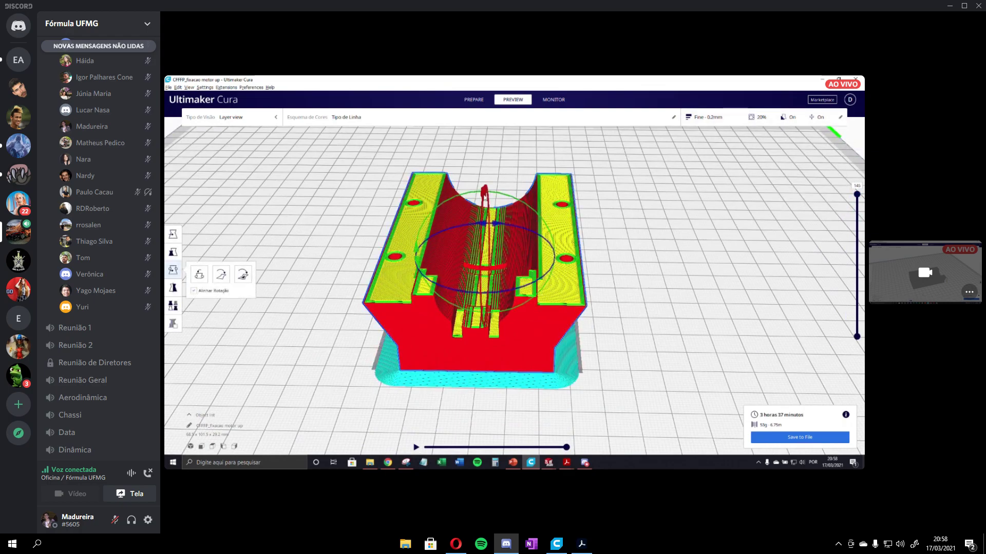
Step: Try to rotate the part about its rotation ring, deselect it, and slice it again
left_click_drag(483, 196, 486, 247)
left_click(673, 271)
right_click_drag(504, 338, 581, 300)
scroll(581, 300, "down", 2)
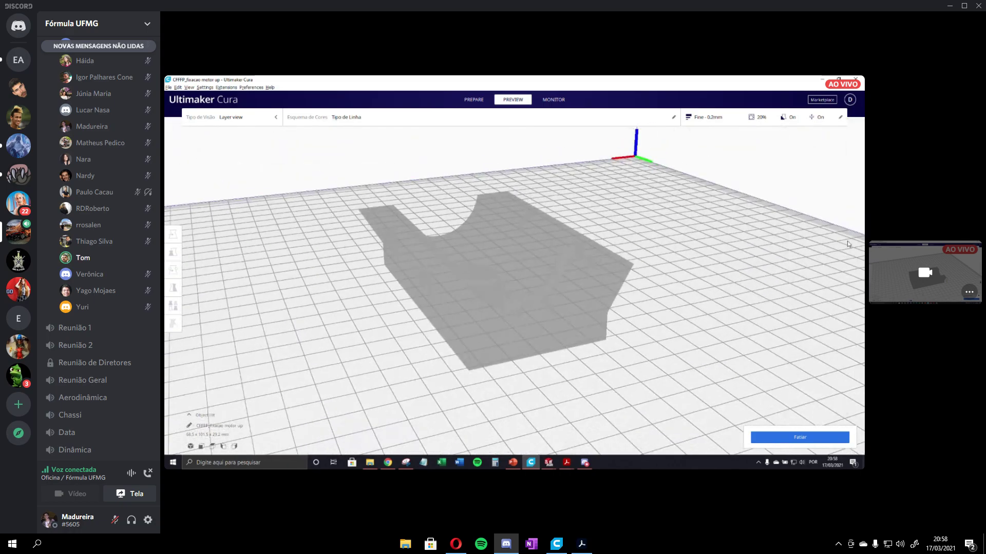
left_click(800, 437)
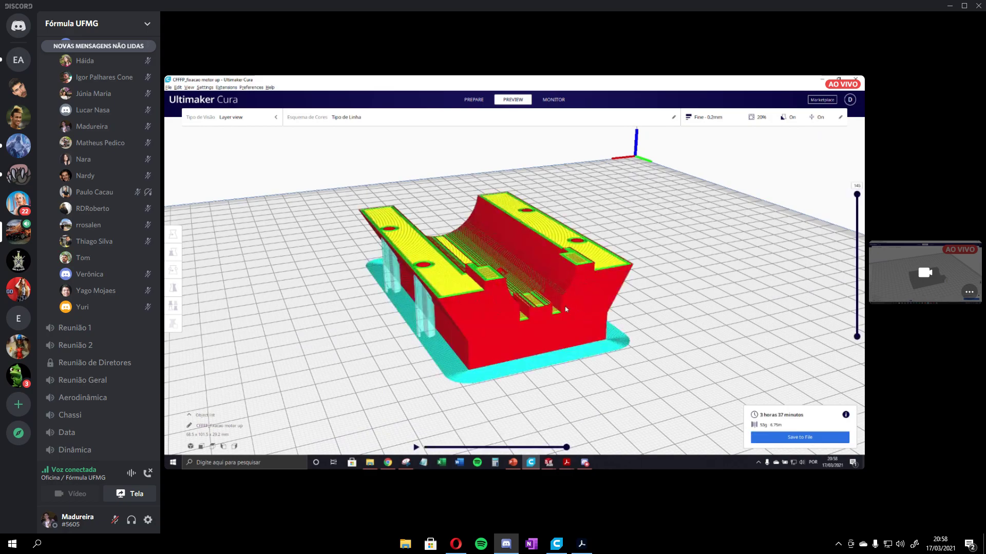
Step: Examine the sliced part's front and side, and check the annotated capture in the Snipping Tool before minimizing it
right_click_drag(550, 302, 540, 318)
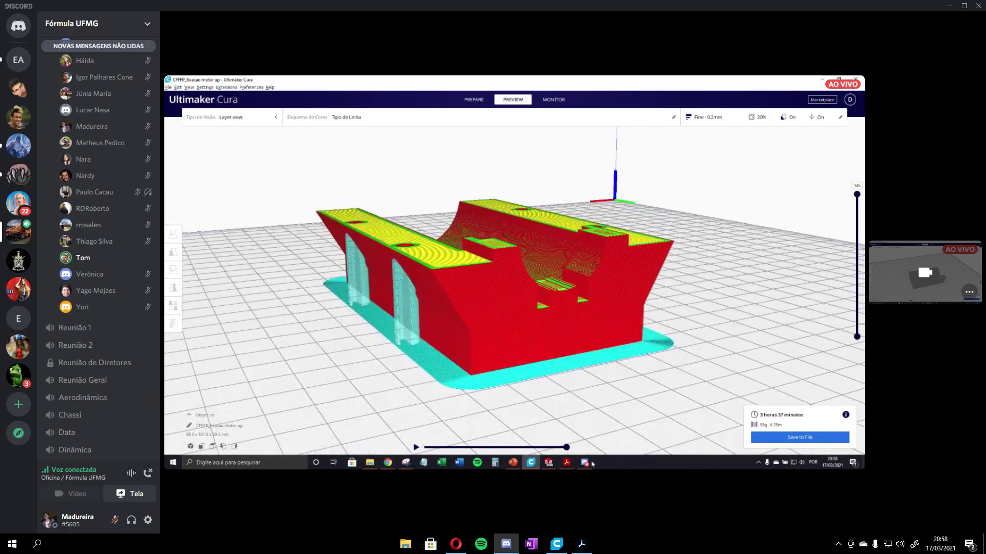
left_click(405, 462)
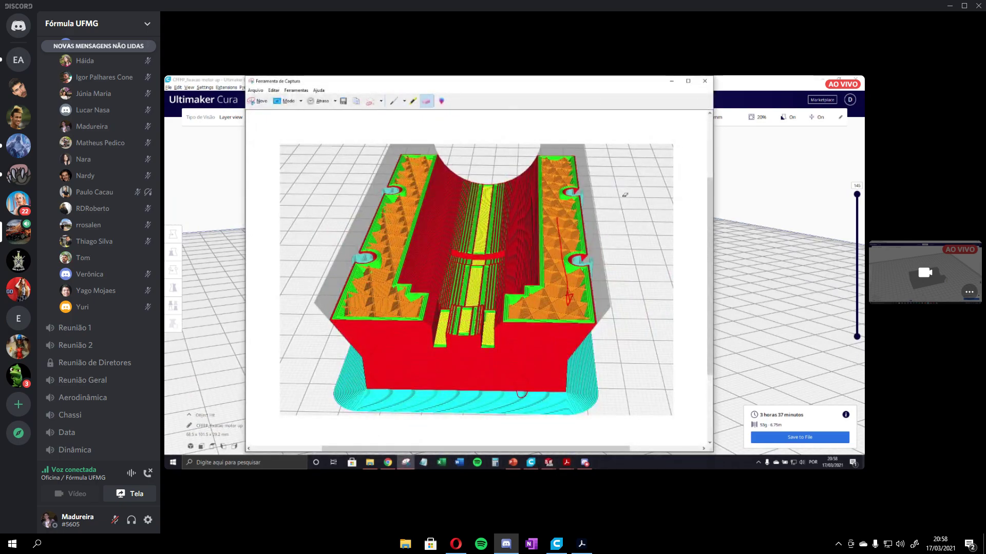
left_click(671, 81)
Step: Switch the preview's color scheme to Cor do Material and examine the part from the other side
left_click(352, 122)
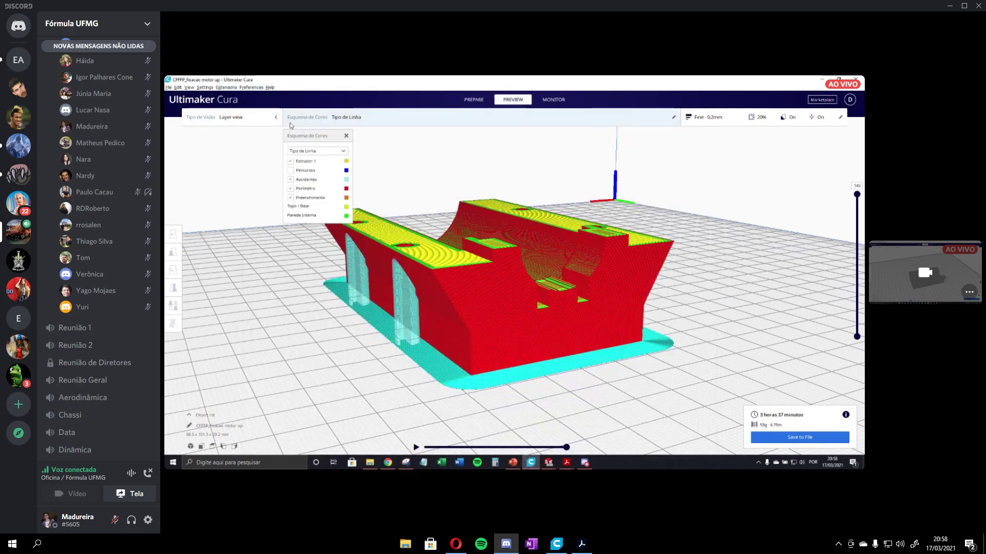
left_click(307, 151)
left_click(306, 160)
right_click_drag(549, 314, 324, 305)
scroll(324, 305, "down", 4)
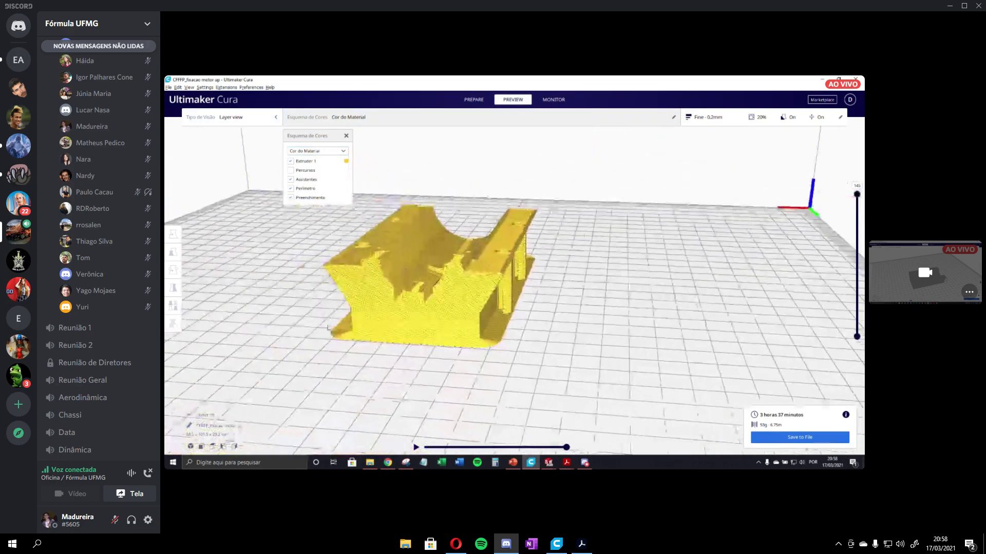
right_click(324, 305)
left_click(511, 348)
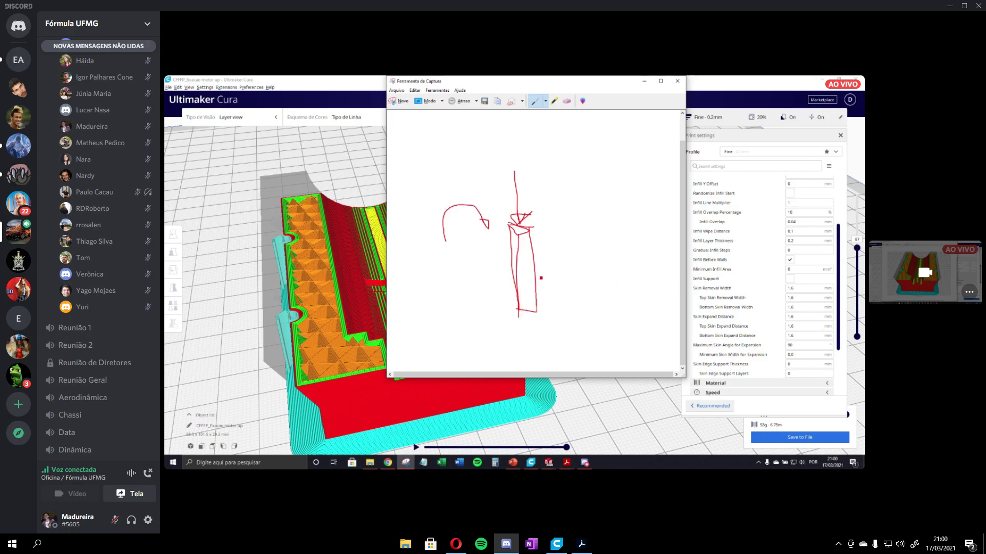
Step: Return from the Snipping Tool to Cura, lower the displayed layer slightly, and examine the cubic infill inside the part
left_click(644, 81)
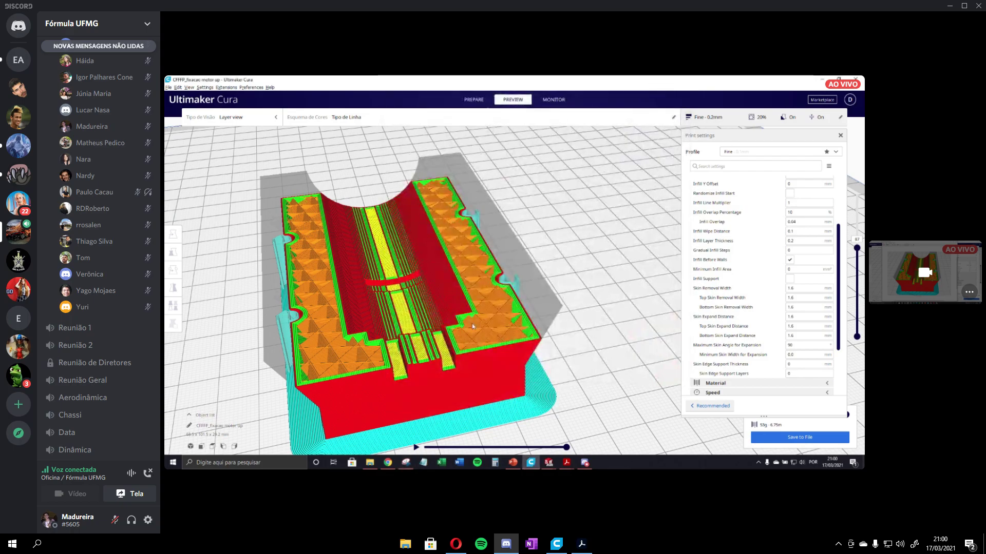
scroll(470, 327, "up", 1)
right_click_drag(469, 327, 545, 307)
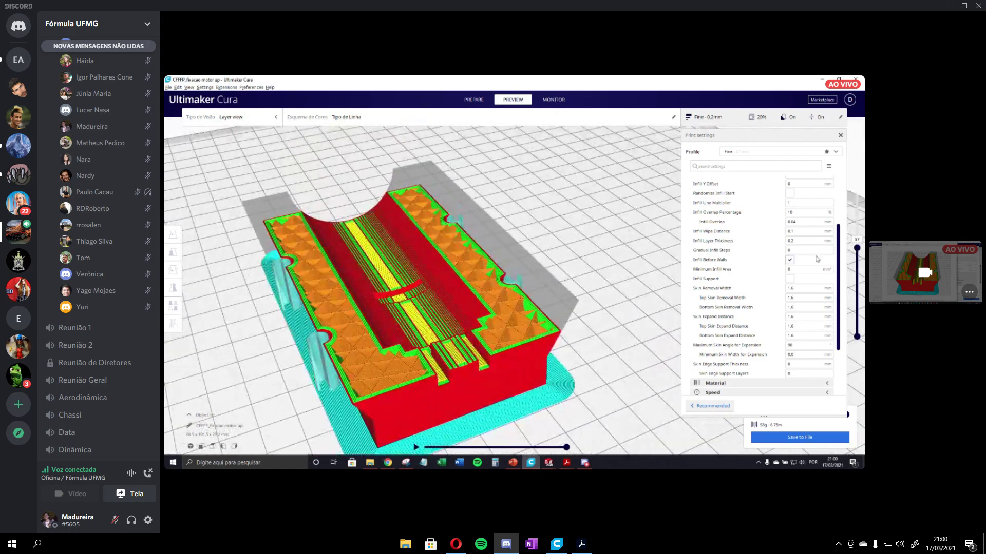
left_click_drag(856, 248, 848, 252)
scroll(438, 314, "up", 1)
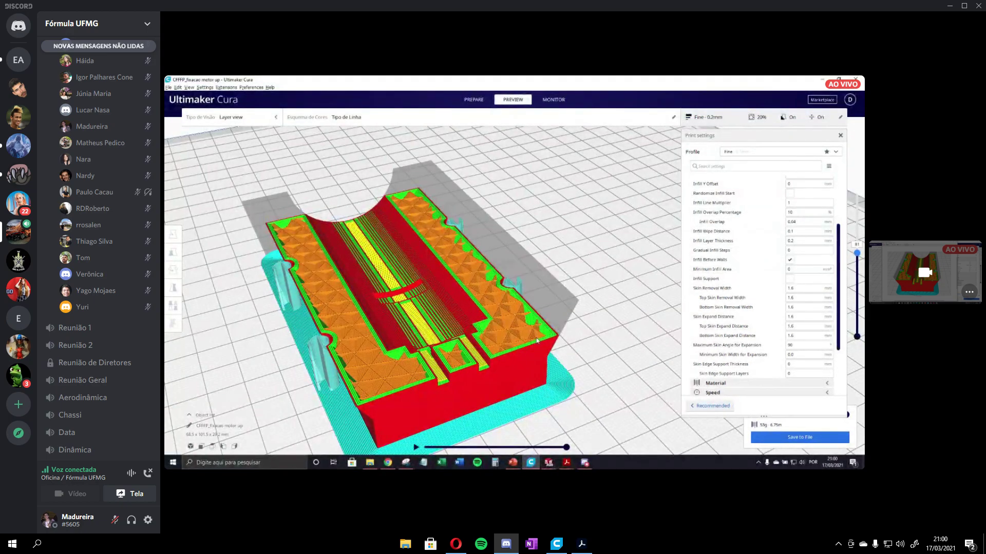
scroll(532, 342, "up", 1)
right_click_drag(531, 342, 523, 367)
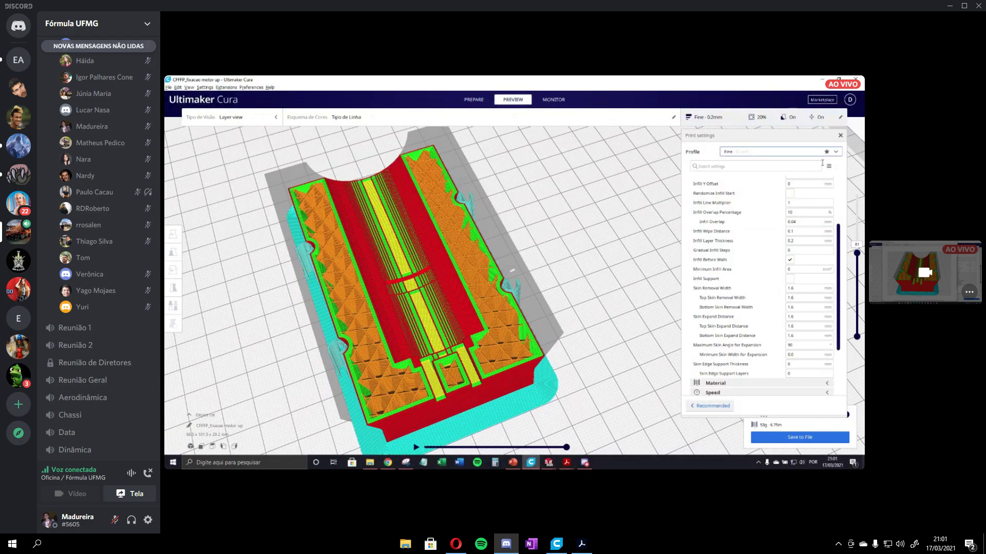
Step: Try the Quarter Cubic and Cross infill patterns and compare them in the layer preview
scroll(789, 243, "up", 3)
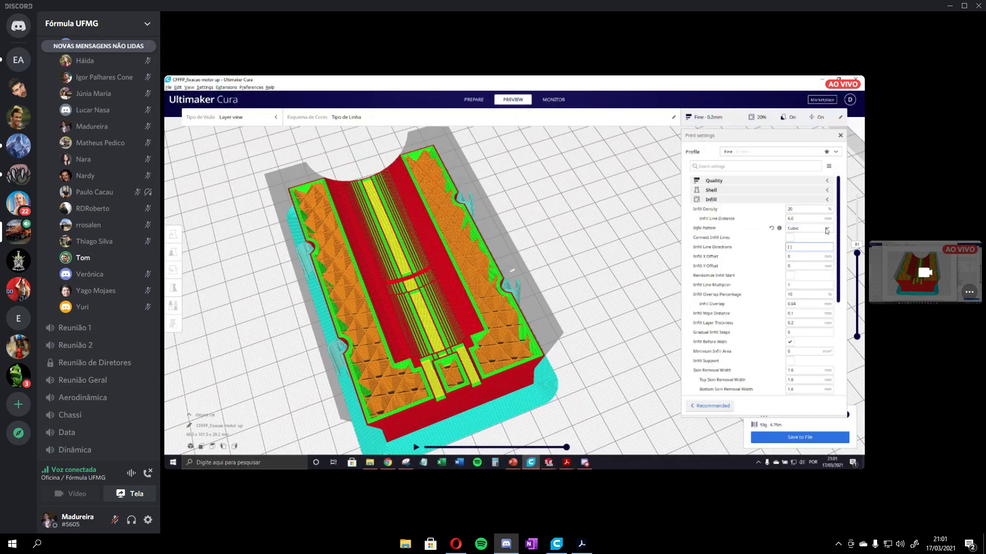
left_click(827, 229)
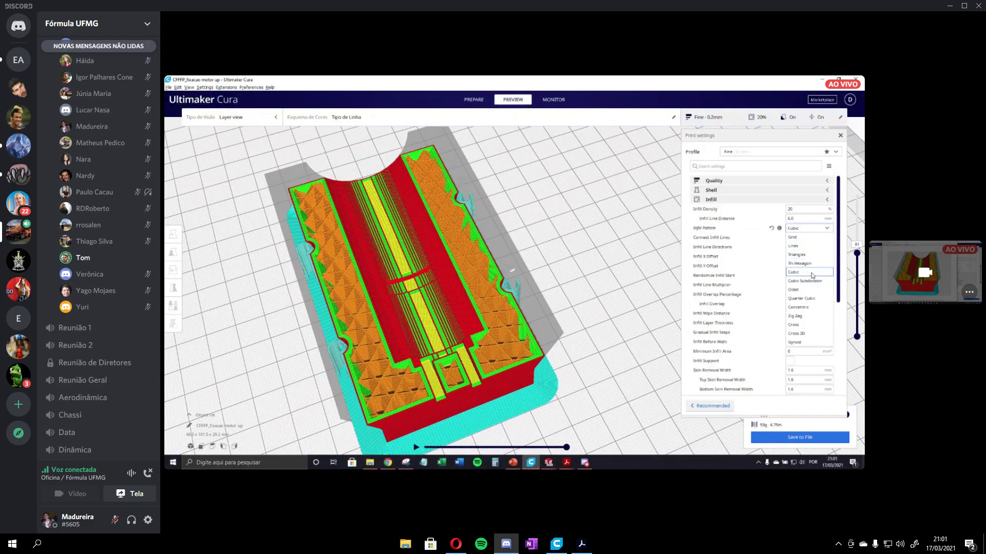
left_click(805, 302)
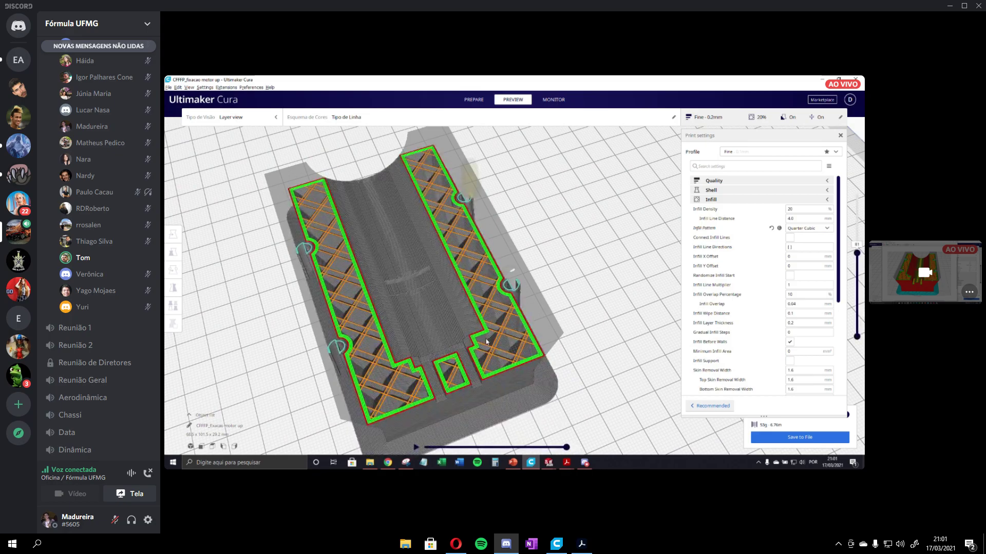
left_click(808, 229)
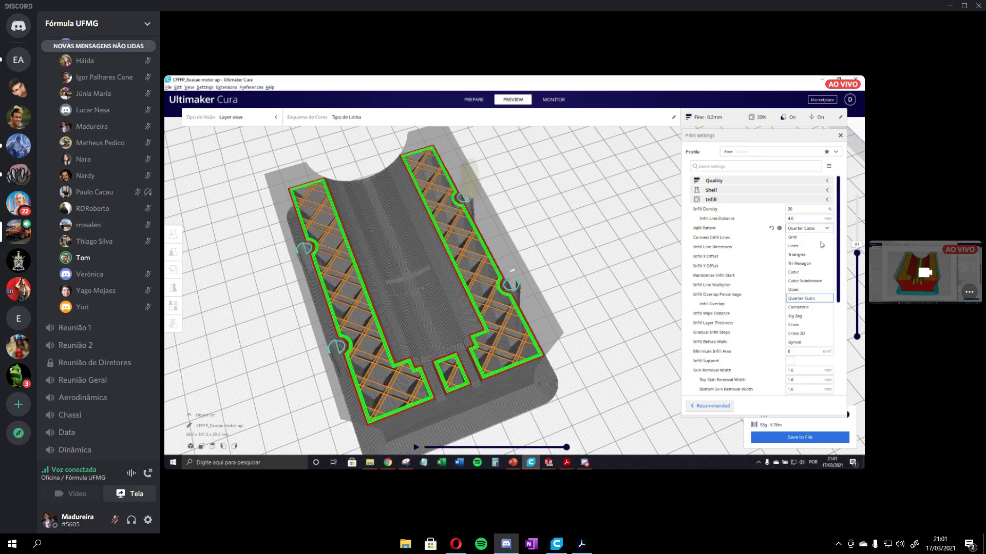
left_click(814, 326)
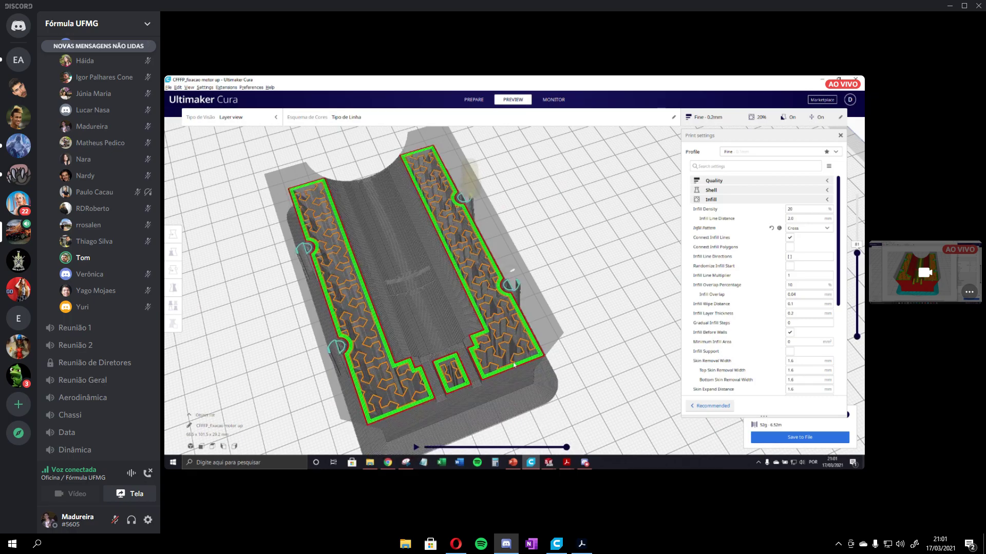
scroll(428, 342, "up", 6)
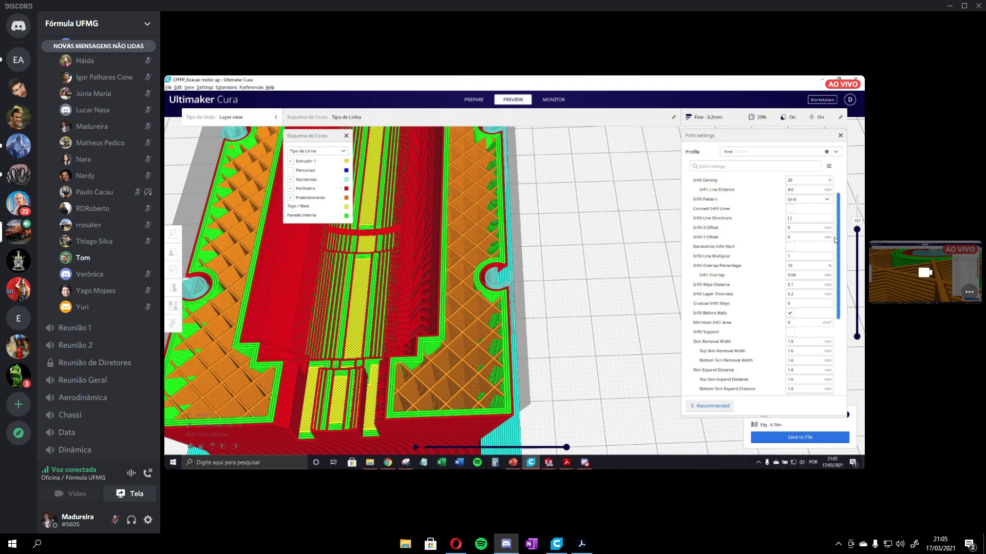
Step: Examine the remaining Infill settings, from line directions and overlap to skin removal and expansion, and view the Grid infill
scroll(834, 240, "down", 1)
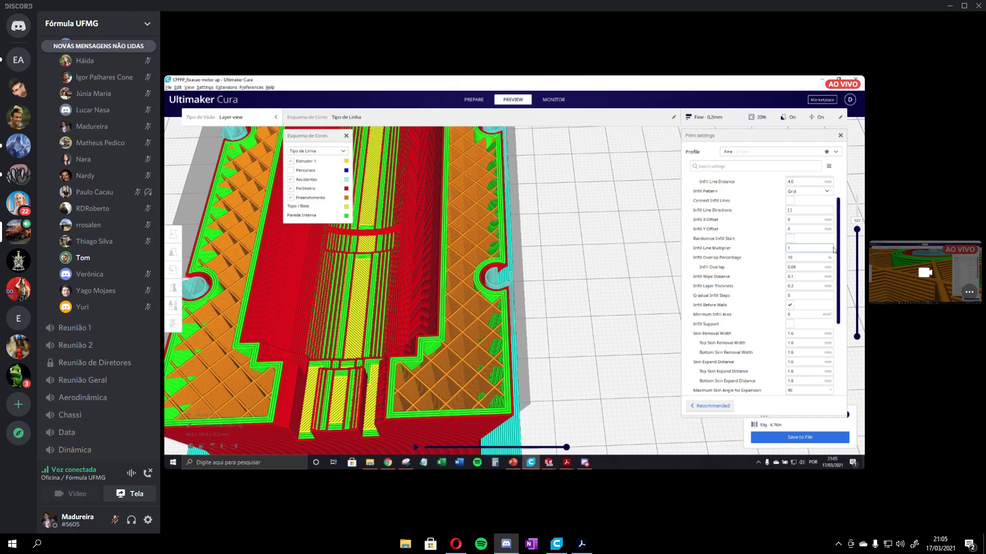
left_click_drag(838, 241, 837, 290)
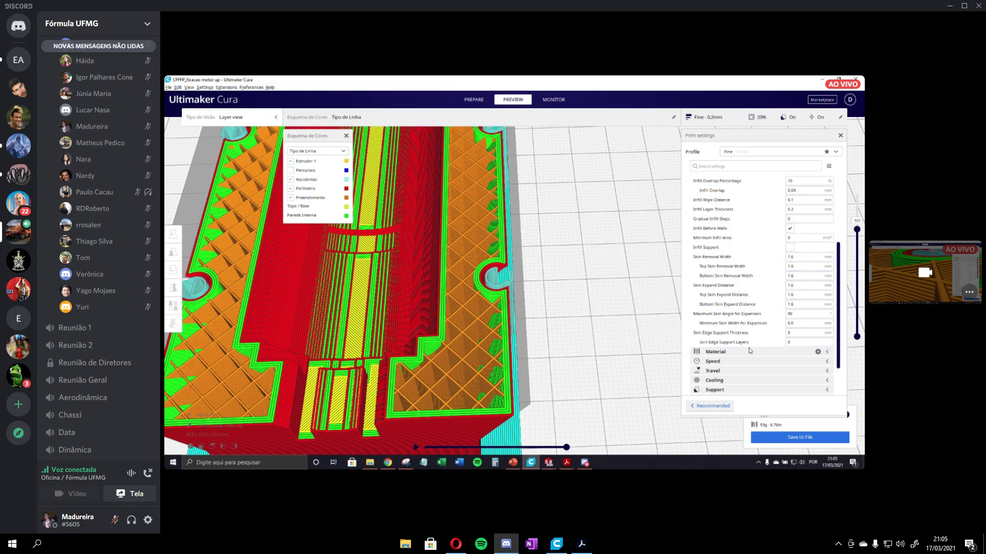
left_click_drag(839, 348, 840, 312)
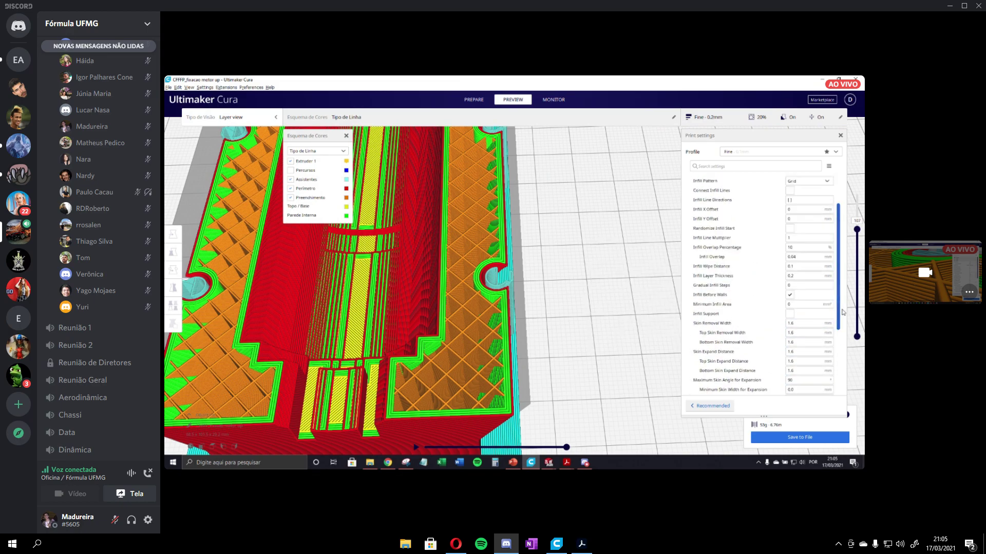
scroll(507, 284, "down", 5)
scroll(507, 284, "up", 10)
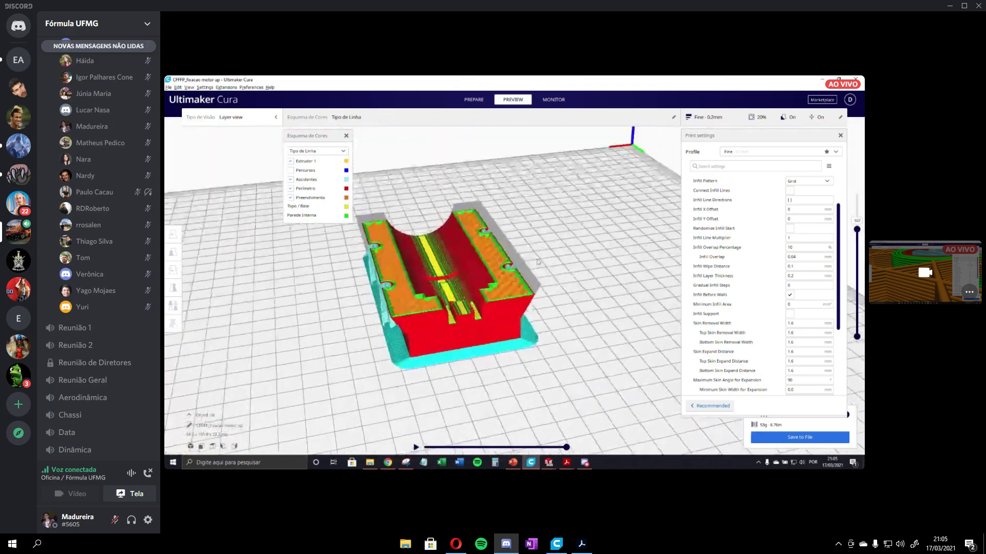
mouse_move(490, 345)
right_mouse_down()
mouse_move(489, 314)
mouse_move(487, 355)
right_mouse_up()
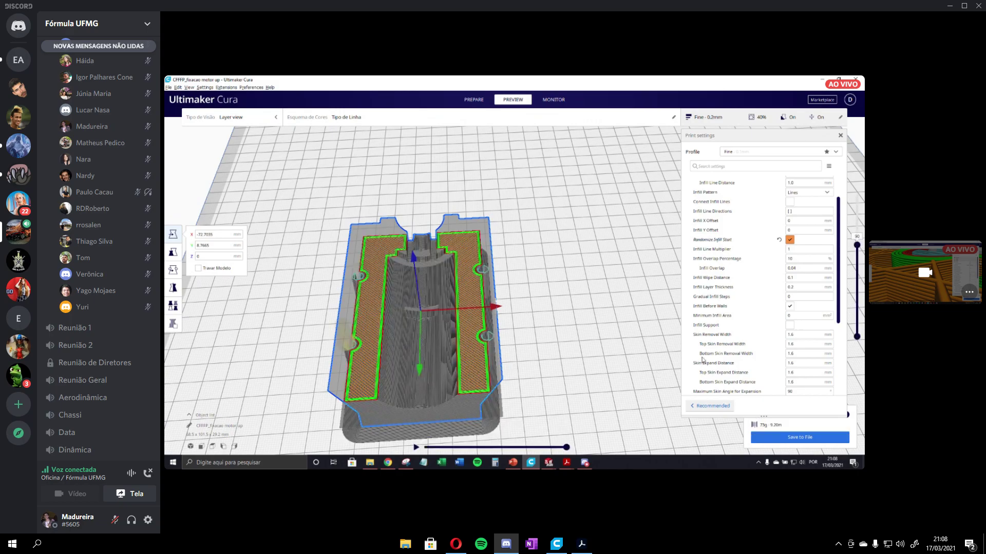
Step: Turn off Randomize Infill Start and slice the motor mount again to view it in the layer preview
left_click(789, 240)
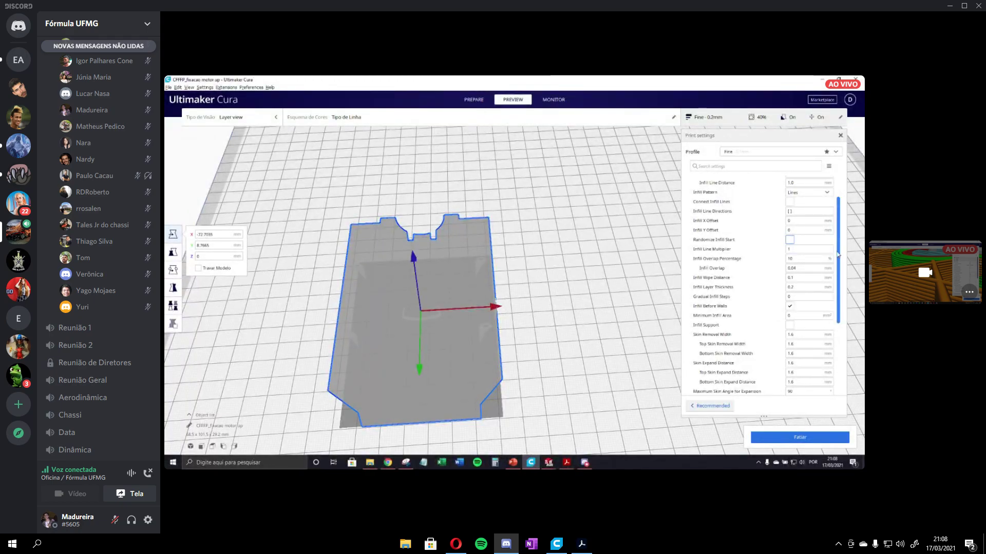
scroll(762, 270, "up", 2)
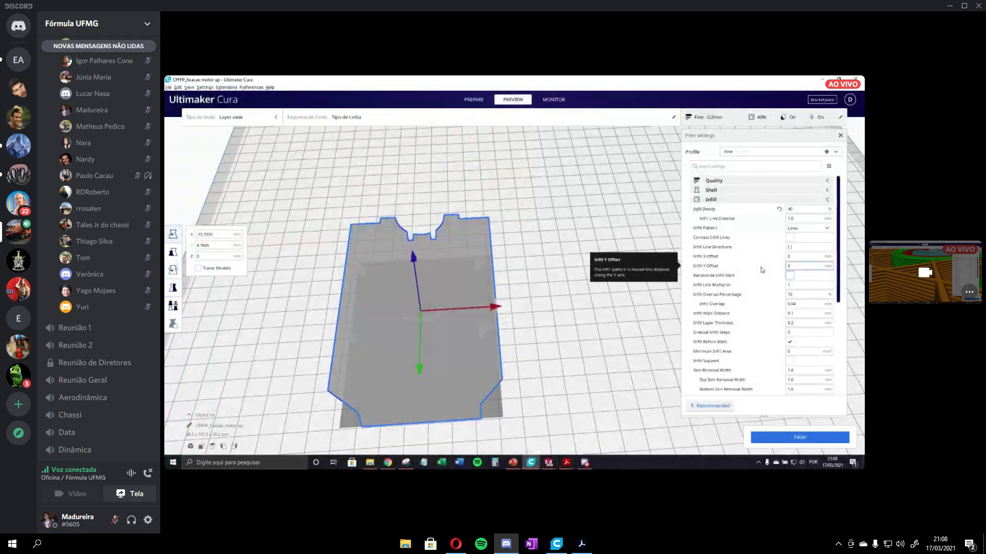
scroll(762, 270, "down", 5)
left_click(769, 437)
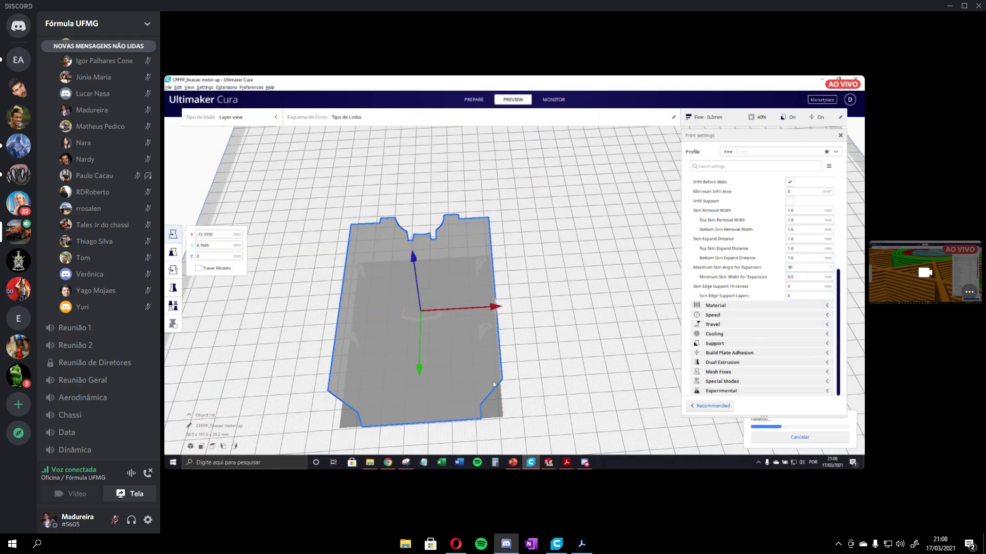
scroll(374, 335, "down", 1)
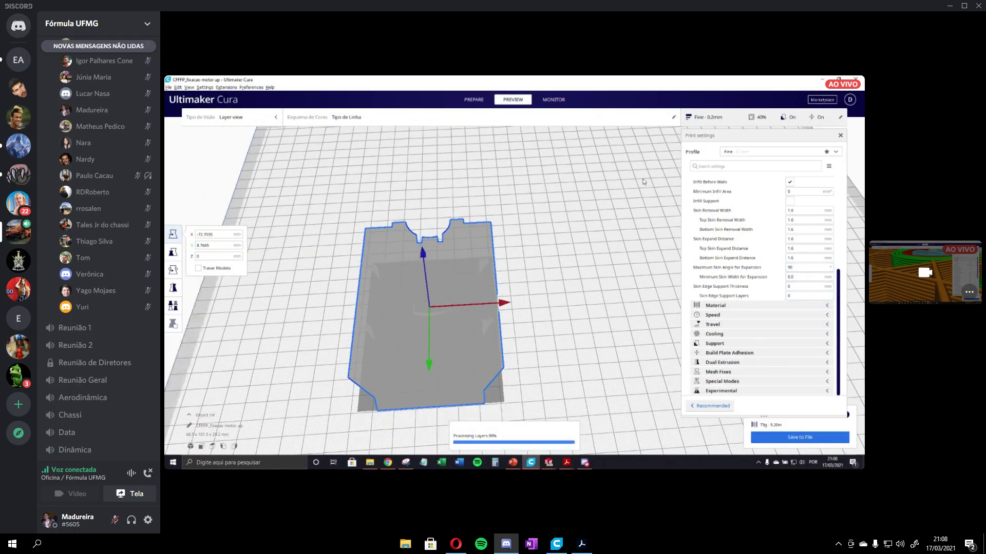
scroll(488, 318, "down", 2)
right_click_drag(494, 317, 621, 255)
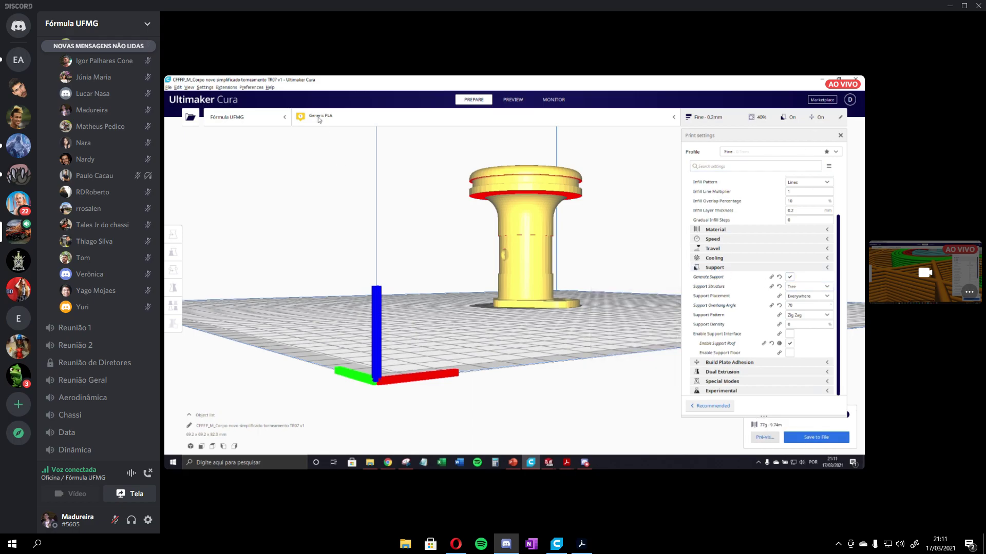
Step: Set the support density to 40%, the support infill layer thickness to 0.3 mm and the gradual support infill step height to 2 mm
left_click(840, 136)
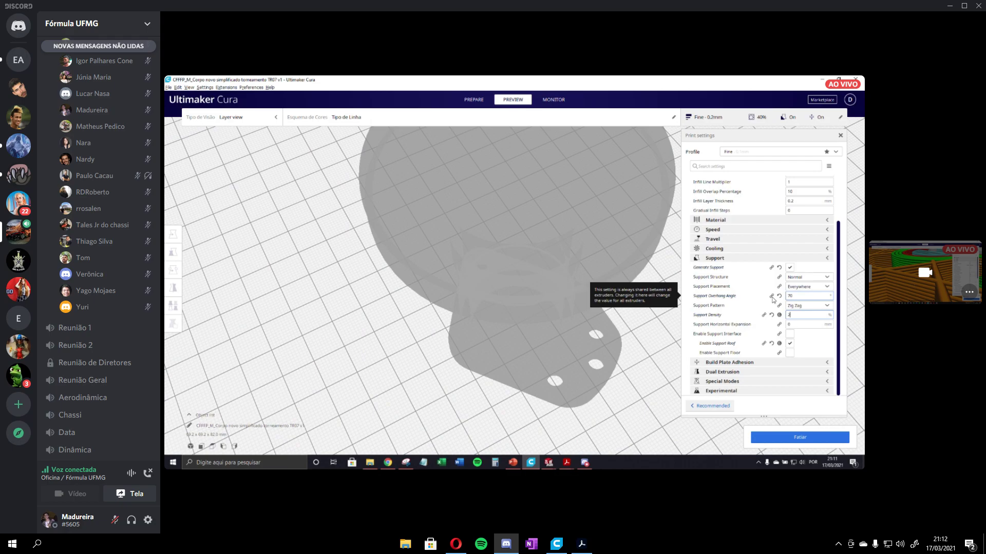
type("0")
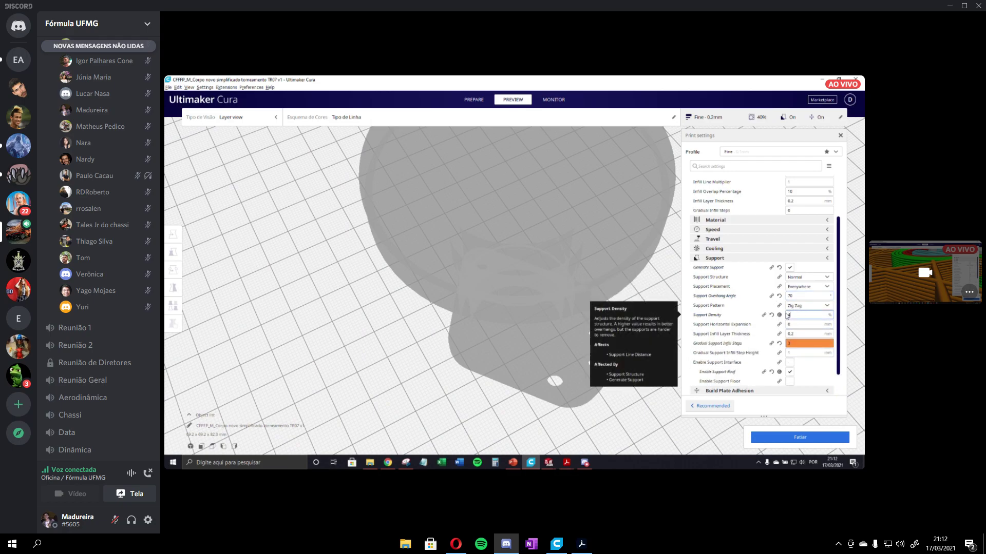
type("0")
key("Tab")
left_click(805, 333)
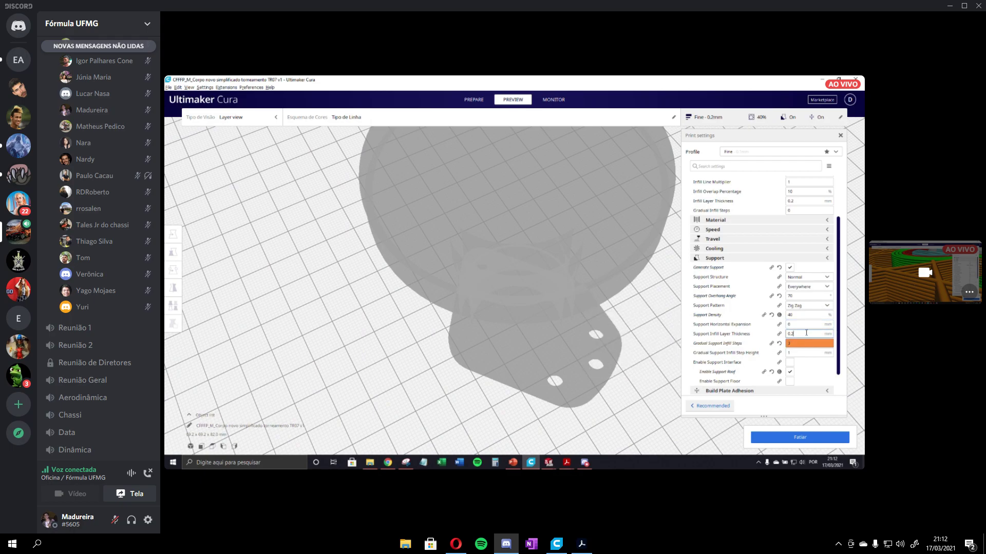
left_click(805, 334)
left_click(790, 365)
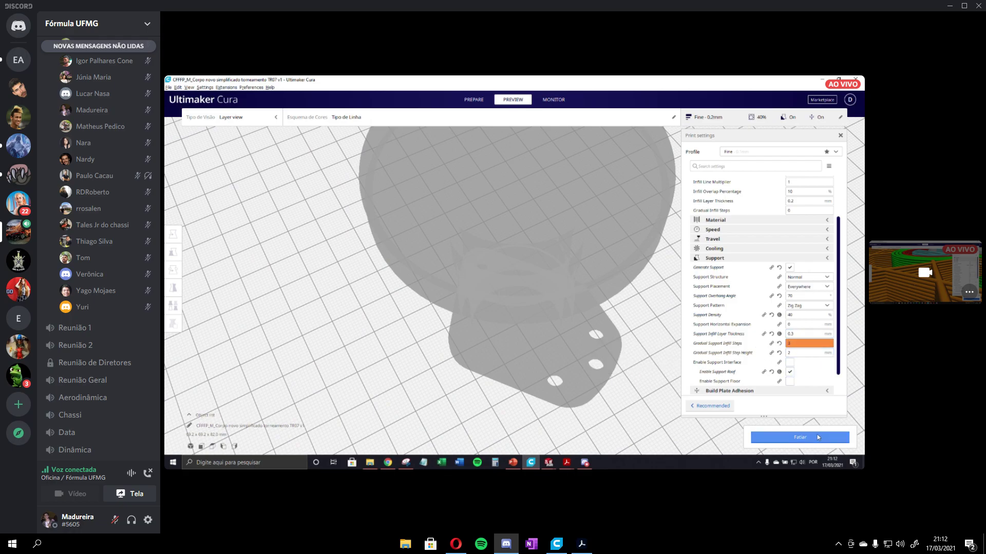
Step: Slice the turned body part with the new support settings and close the print settings
scroll(608, 331, "up", 2)
scroll(608, 331, "down", 7)
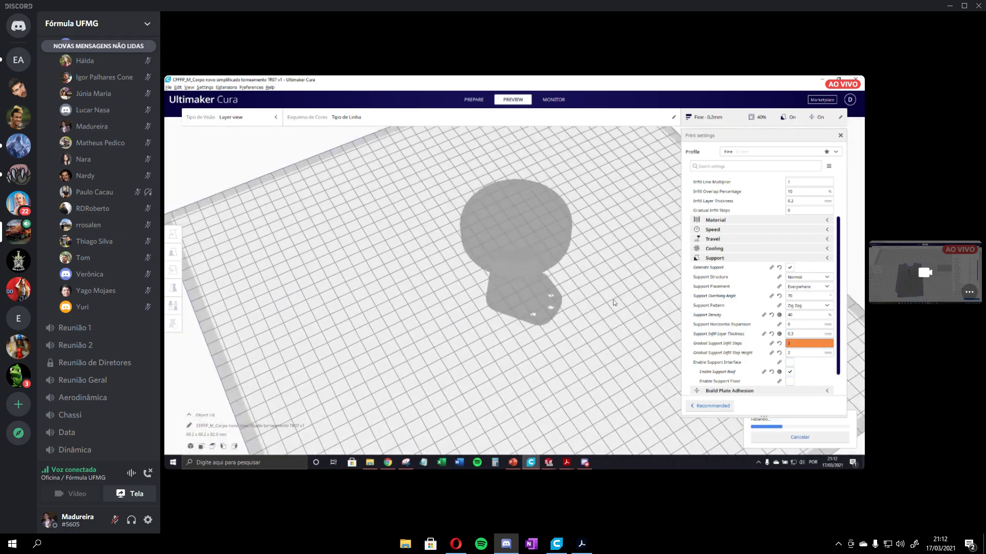
right_click_drag(608, 331, 602, 304)
scroll(602, 304, "up", 3)
scroll(602, 304, "down", 3)
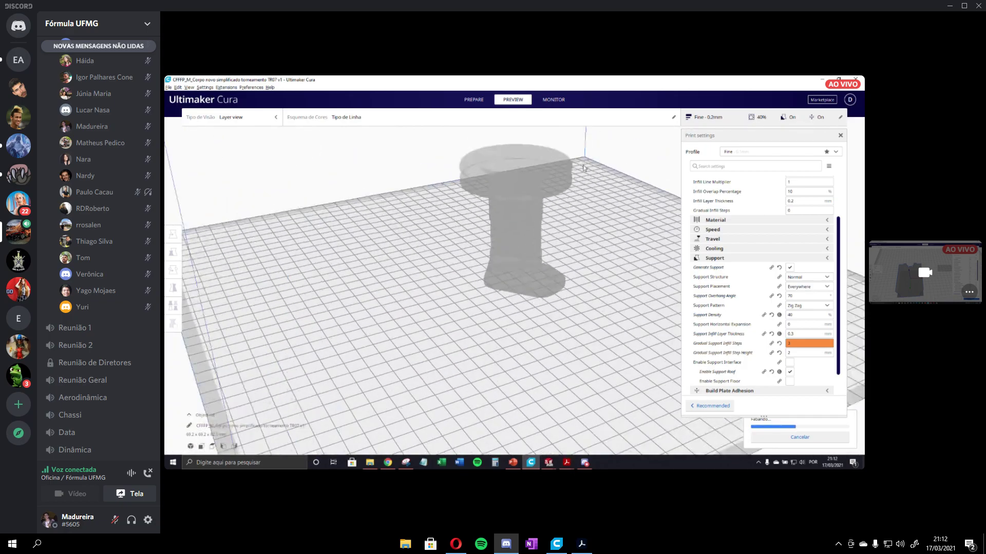
scroll(570, 178, "up", 3)
middle_click_drag(569, 178, 537, 223)
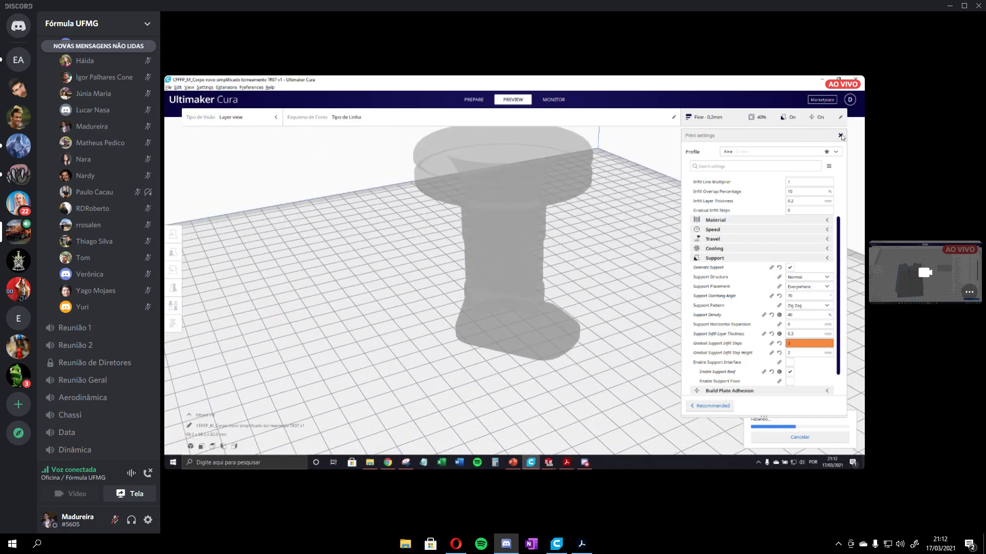
left_click(841, 136)
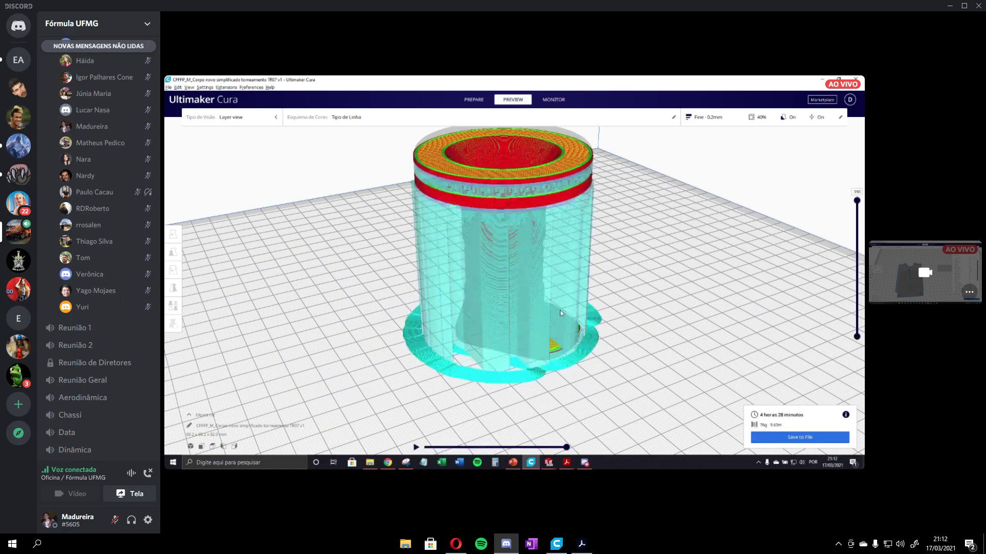
Step: Examine the supports around the turned body's stem and beneath its upper flange in the layer preview
scroll(559, 310, "up", 3)
scroll(535, 237, "down", 4)
scroll(535, 236, "up", 5)
scroll(535, 237, "down", 5)
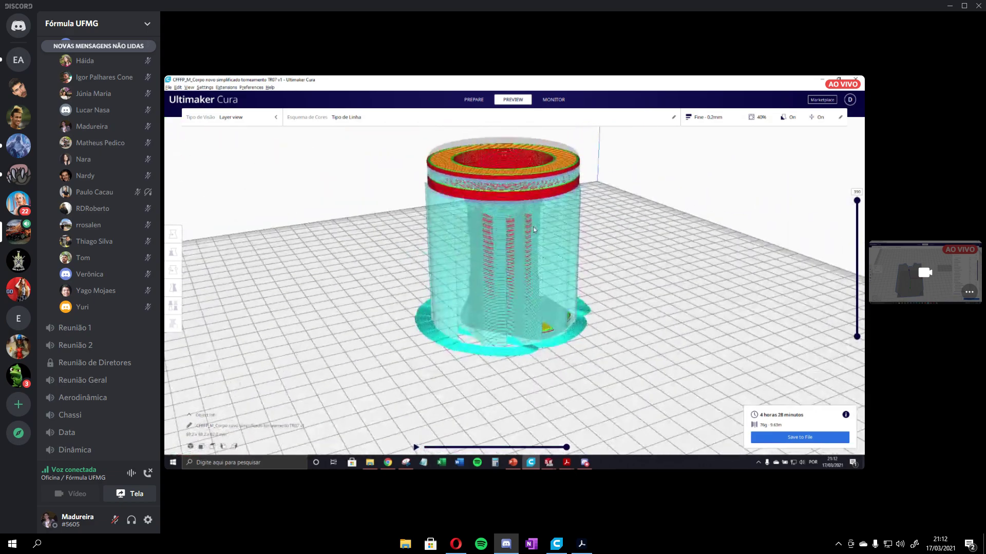
scroll(506, 311, "up", 3)
right_click_drag(507, 311, 475, 297)
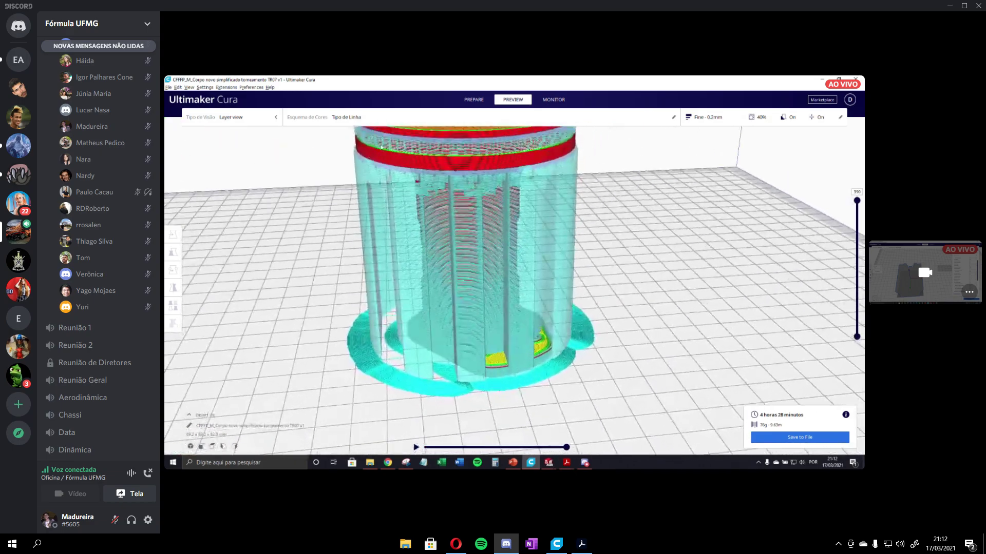
scroll(475, 270, "up", 2)
middle_click_drag(477, 149, 475, 270)
right_click_drag(474, 271, 525, 289)
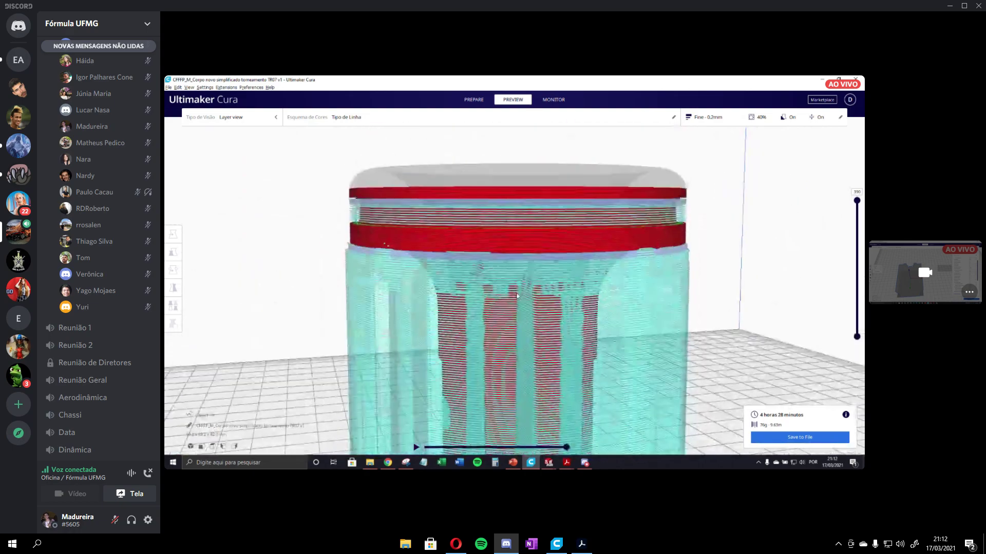
scroll(525, 289, "up", 2)
scroll(525, 289, "down", 2)
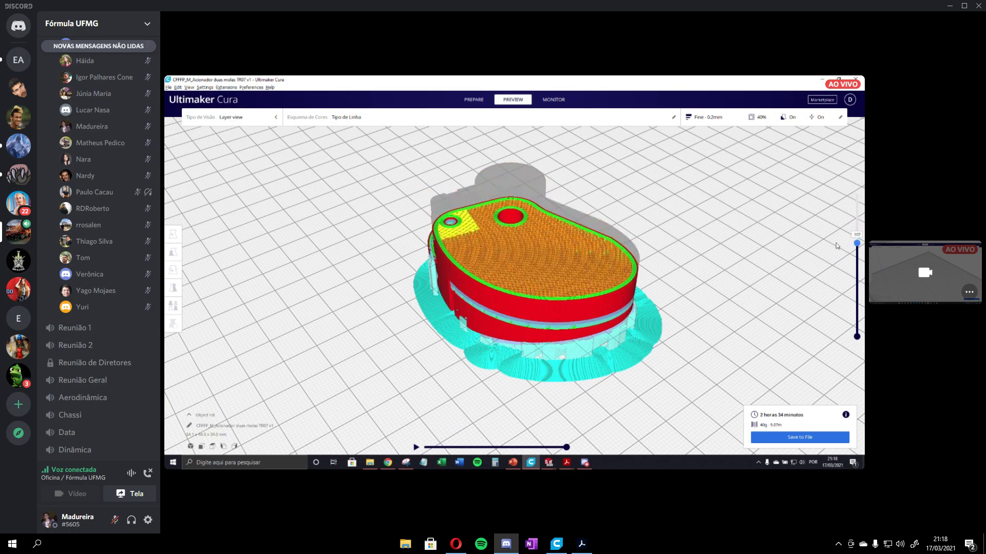
Step: Examine the infill and supports of the Acionador duas molas part in the layer preview
scroll(496, 319, "up", 5)
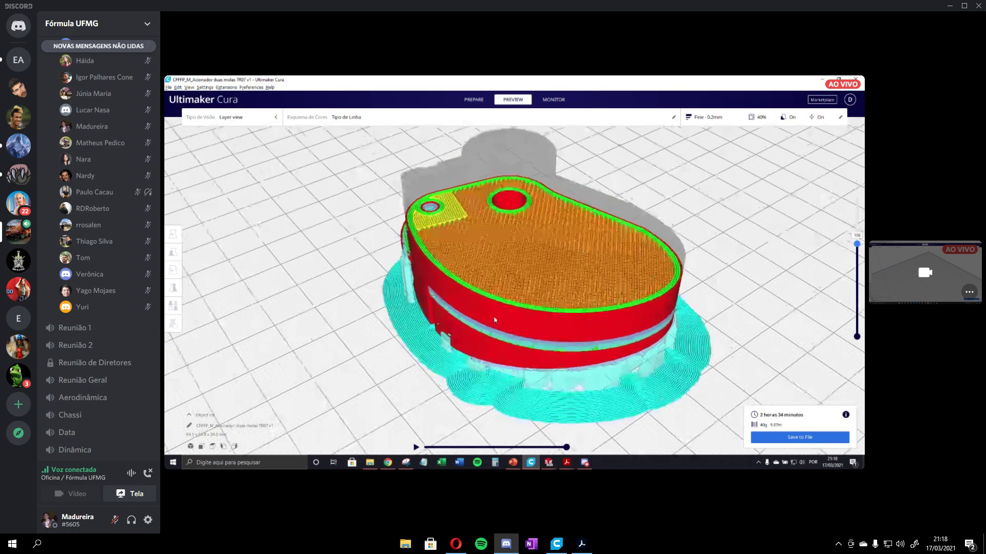
middle_click_drag(520, 226, 511, 262)
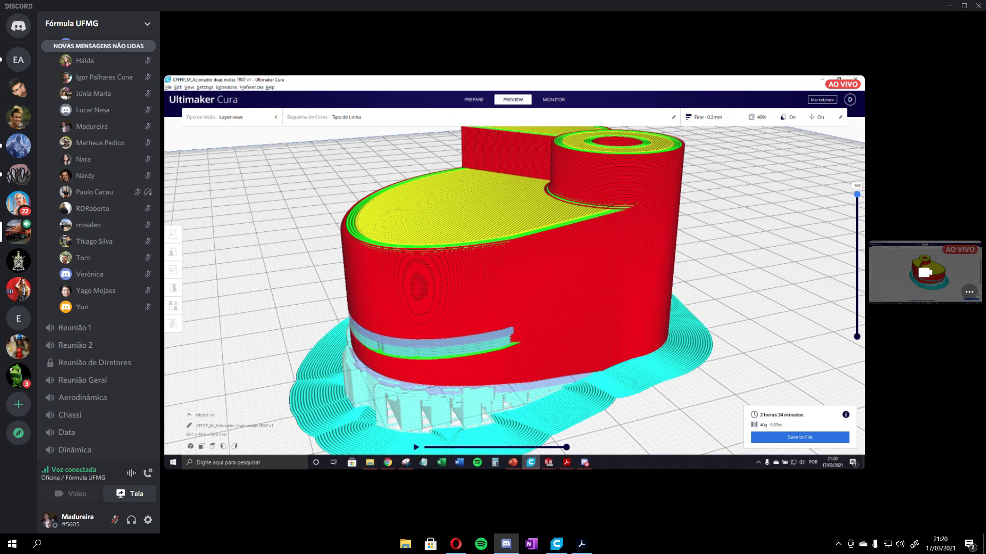
Step: Return to the start of the Fórmula UFMG server's channel list in Discord and unmute the microphone
scroll(61, 184, "up", 3)
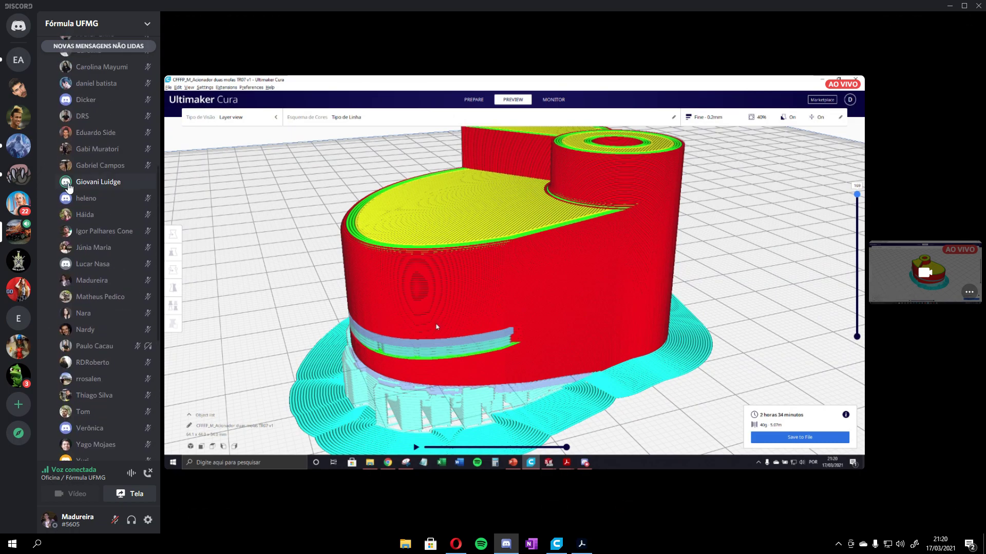
scroll(68, 187, "up", 4)
mouse_move(69, 189)
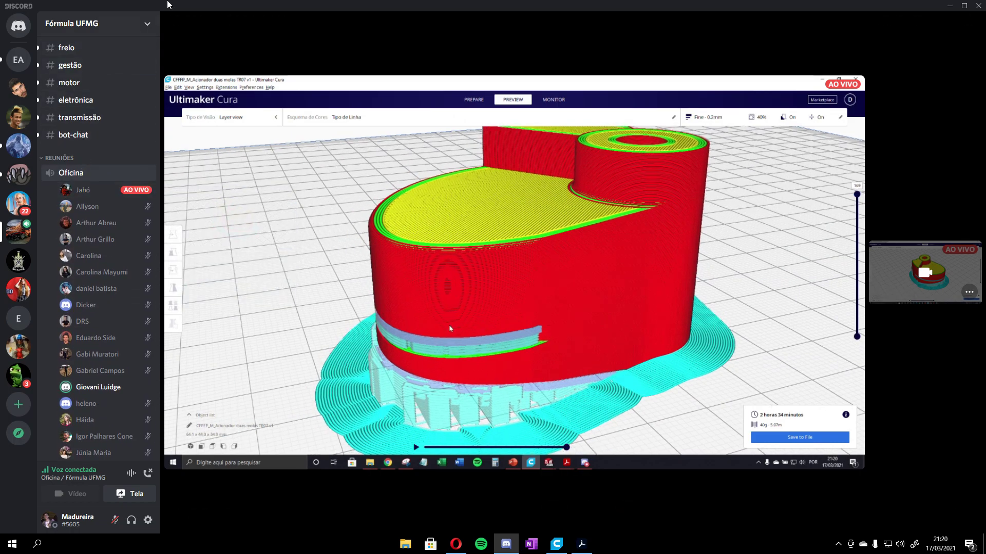
scroll(60, 146, "up", 3)
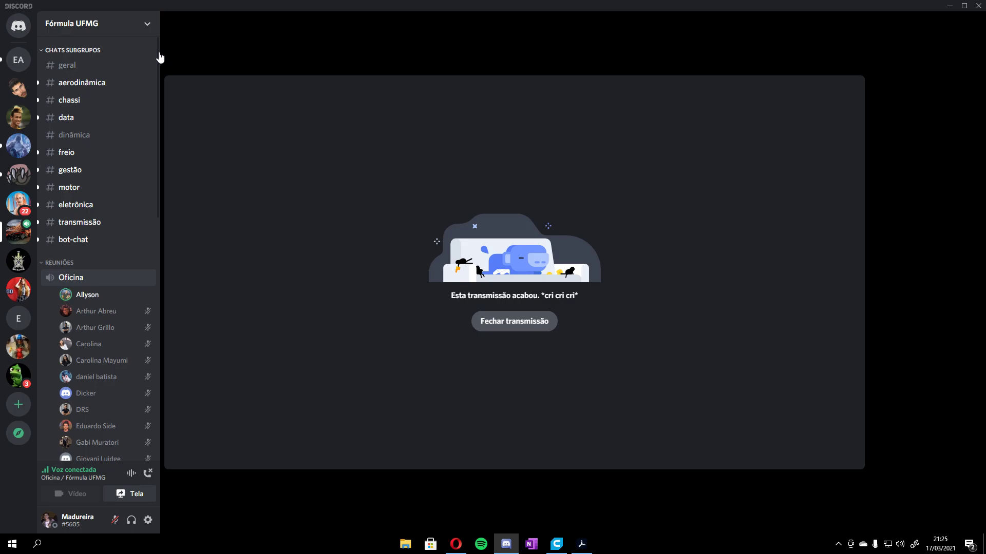
key("ctrl+shift+m")
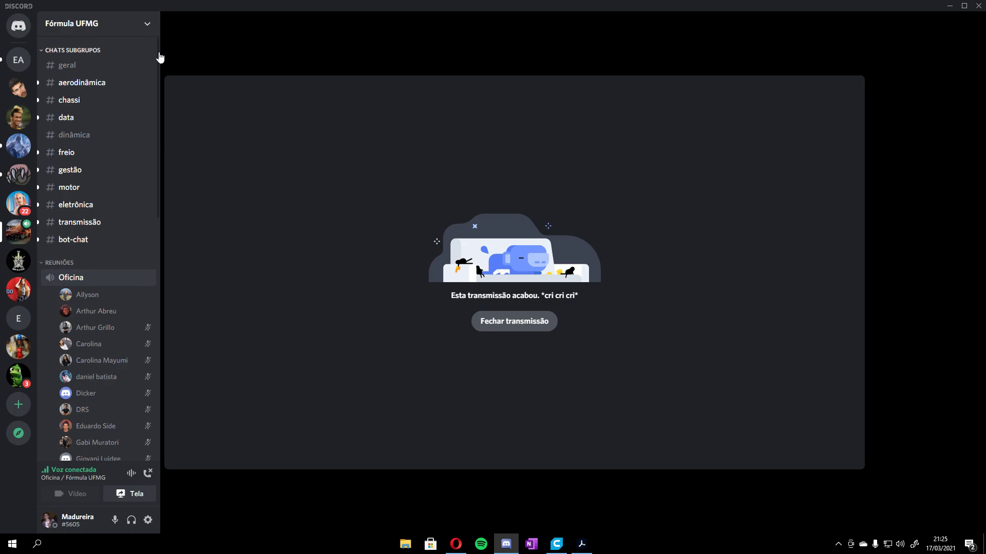